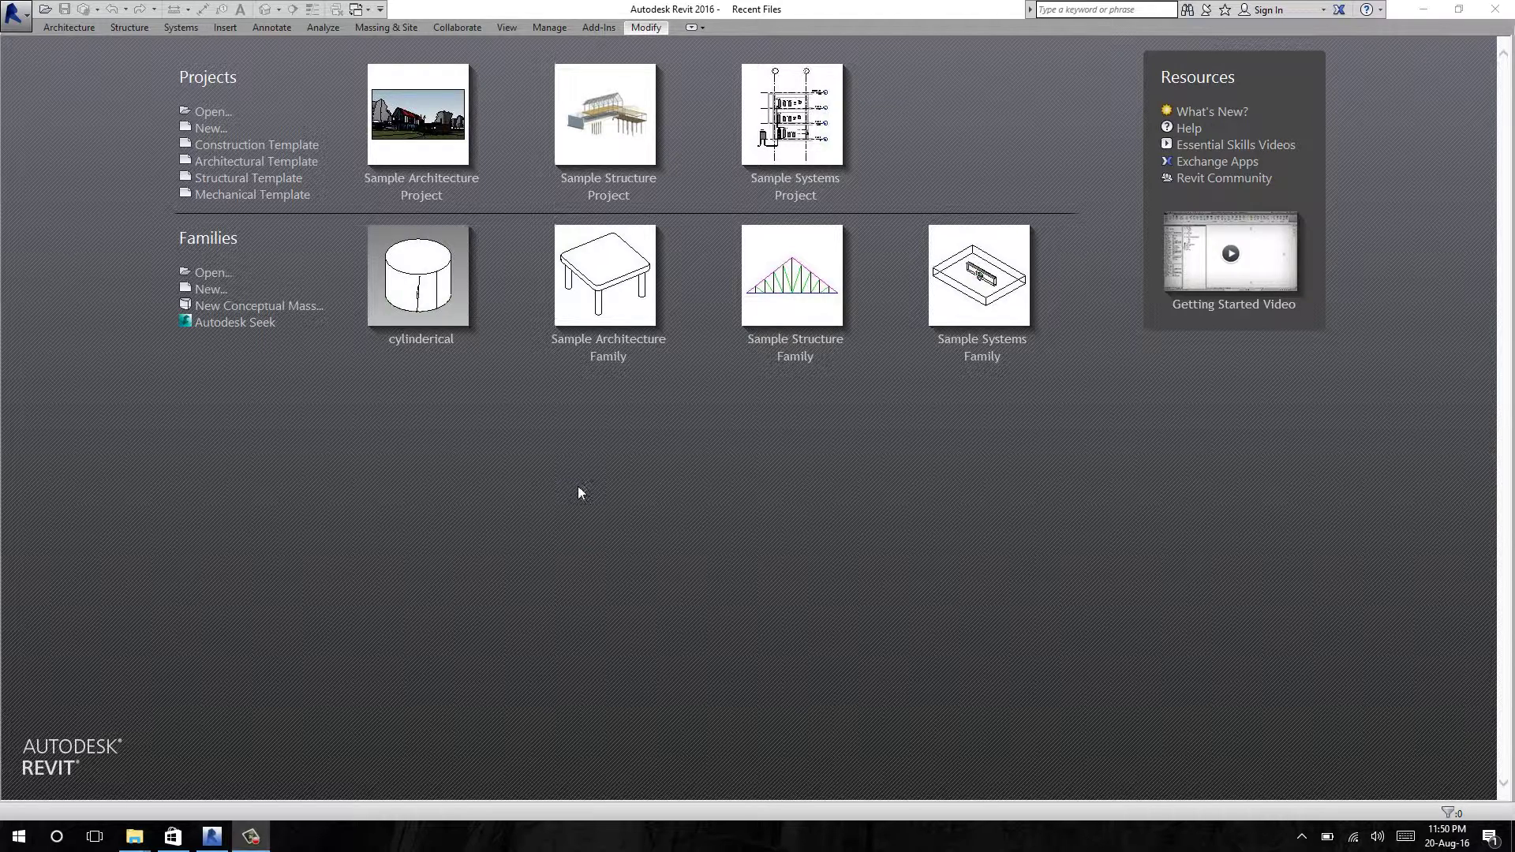
Step: Create a new family from the Generic Model Adaptive template
left_click(213, 290)
left_click(722, 369)
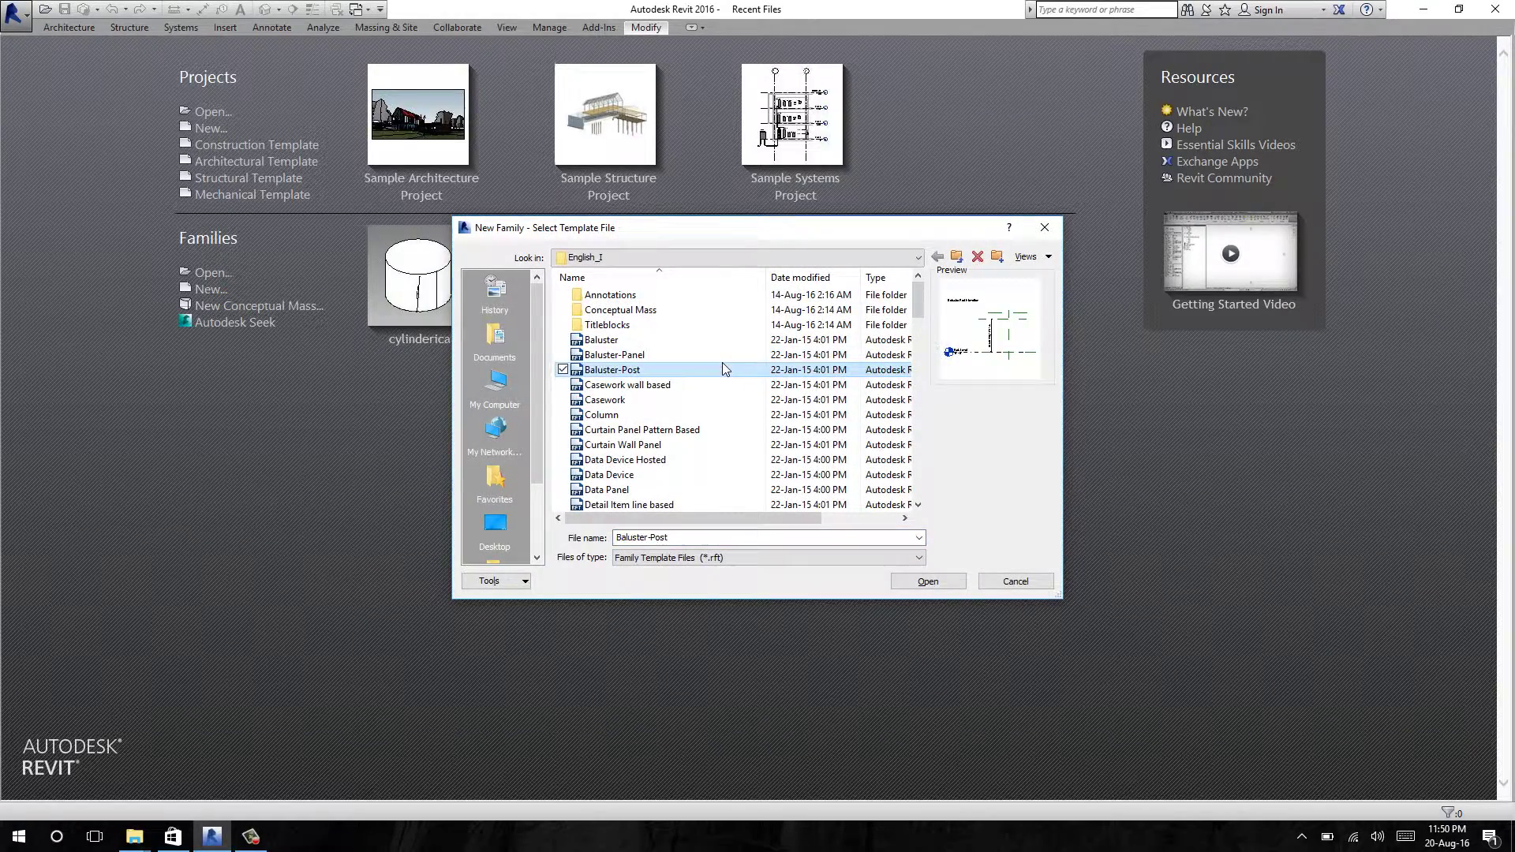
key("g")
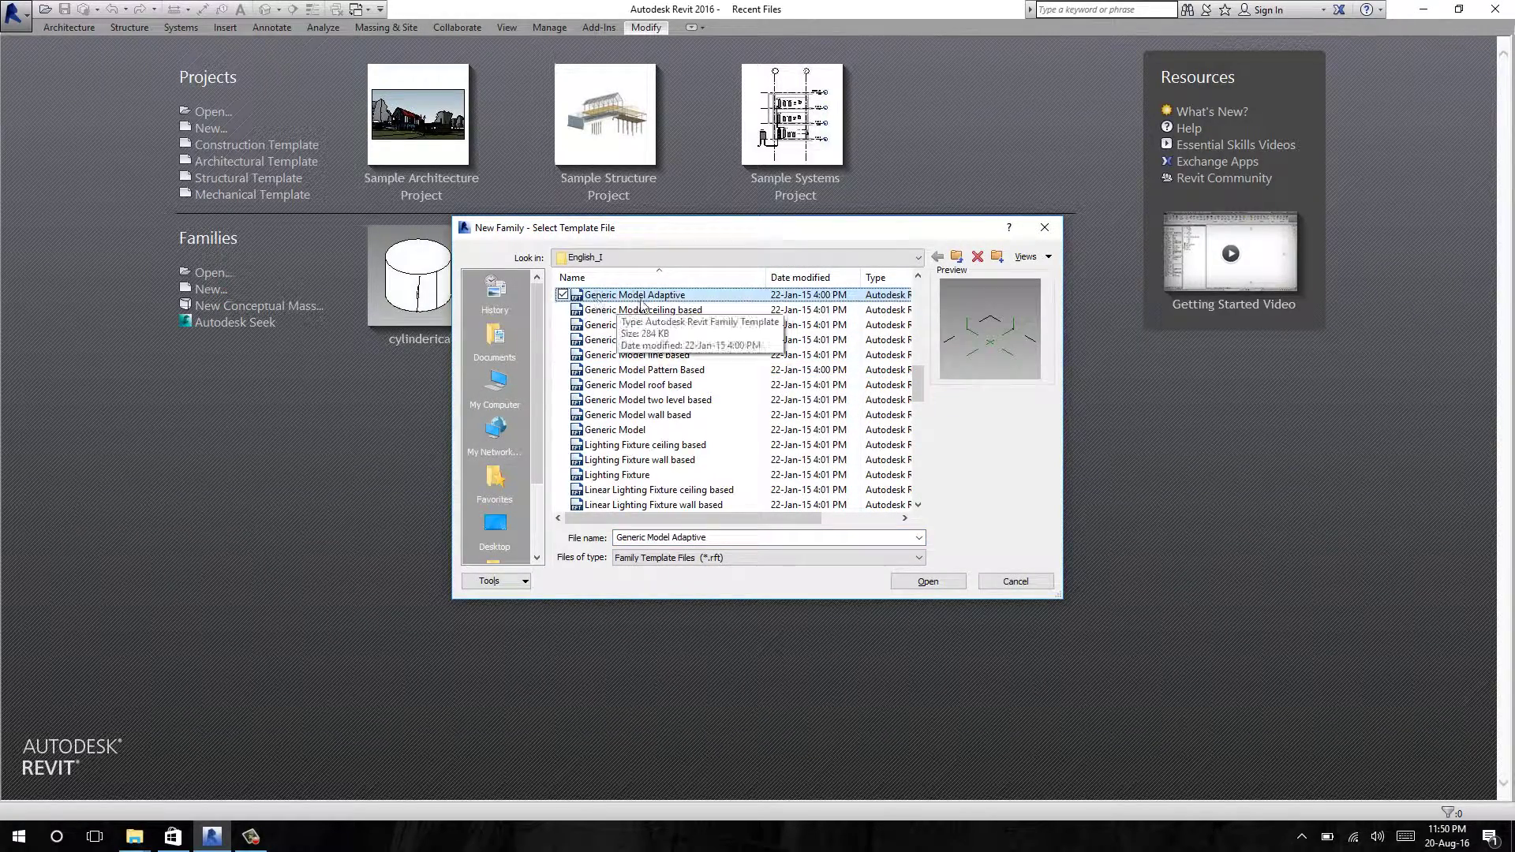
left_click(906, 582)
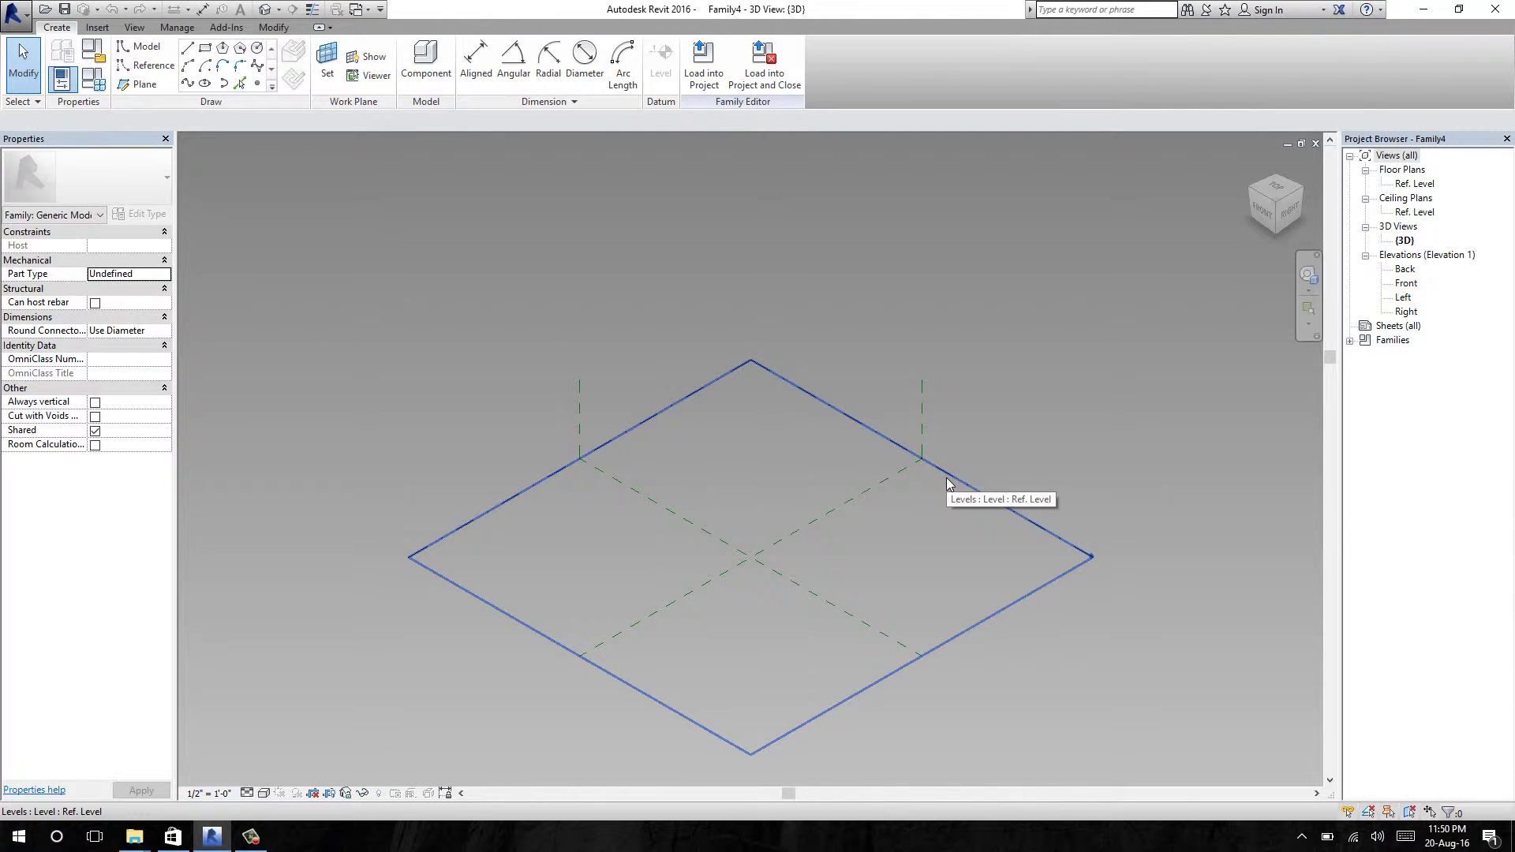
Step: Open the Ref. Level floor plan view of the new family
scroll(760, 421, "up", 3)
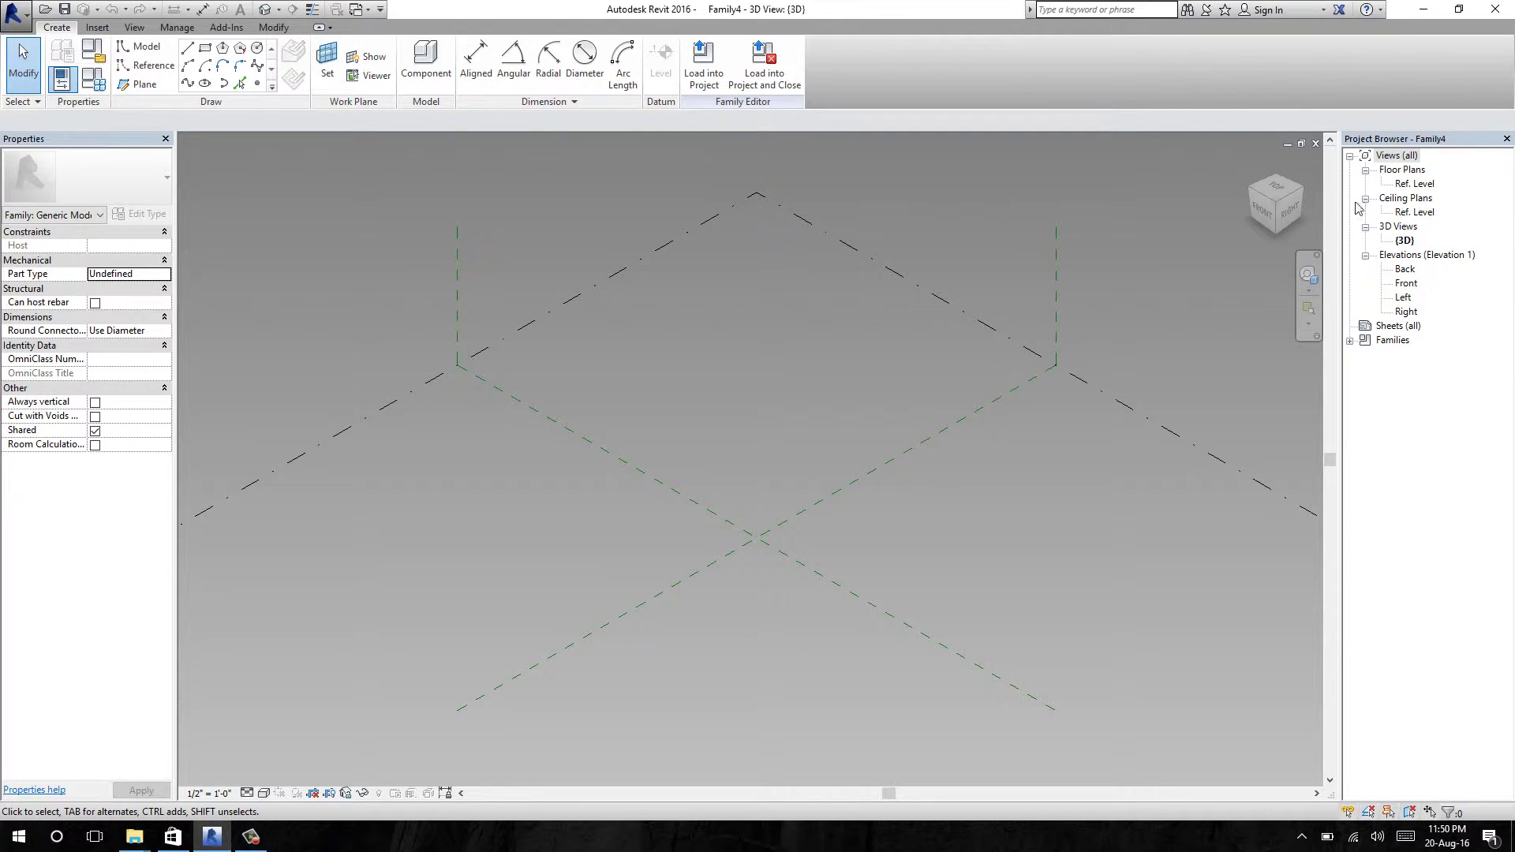
left_click(1413, 184)
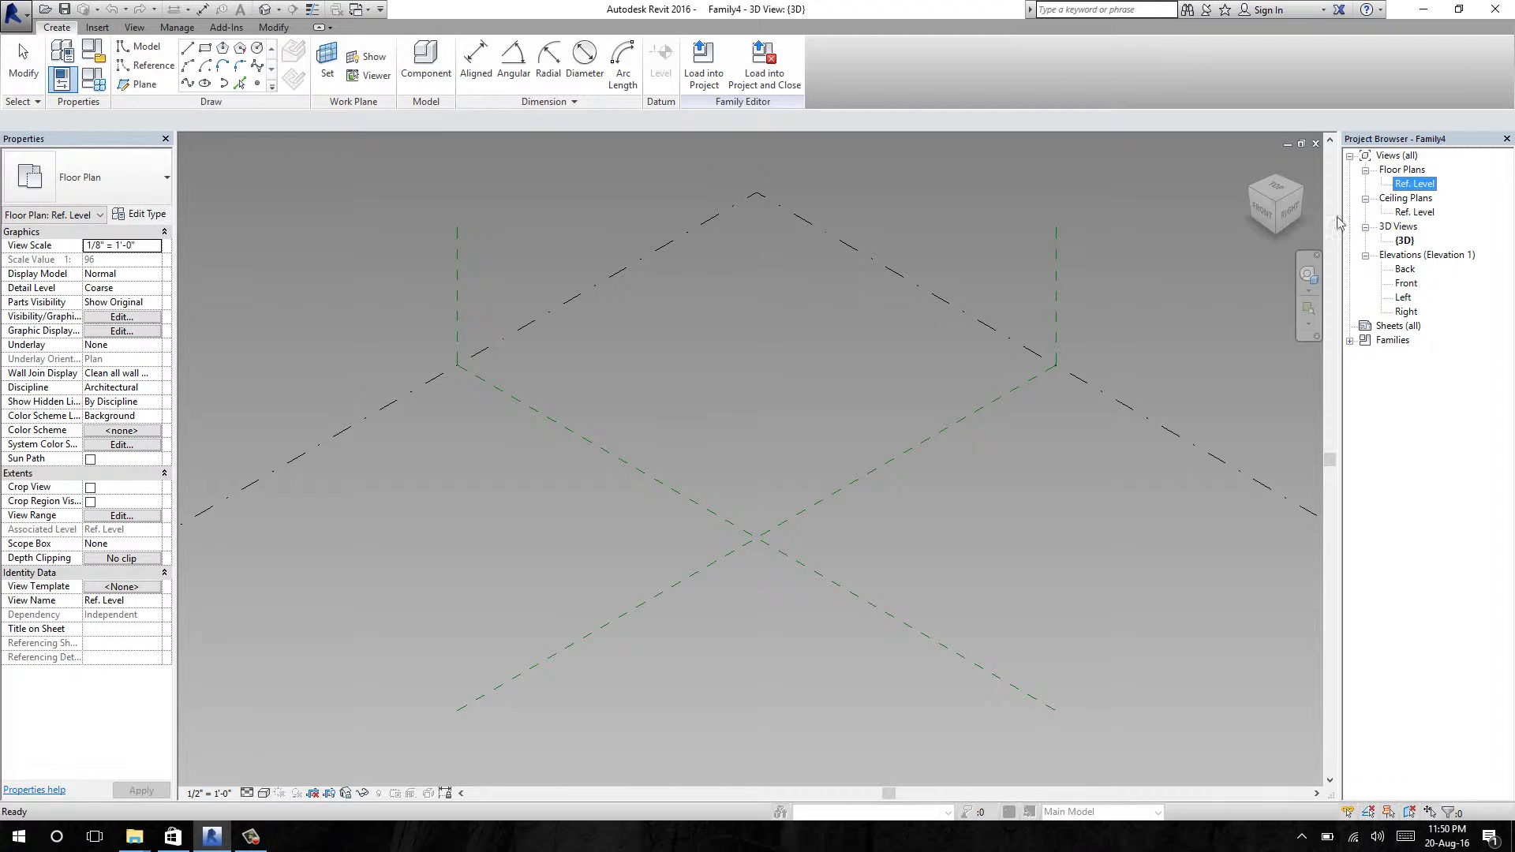
double_click(1427, 188)
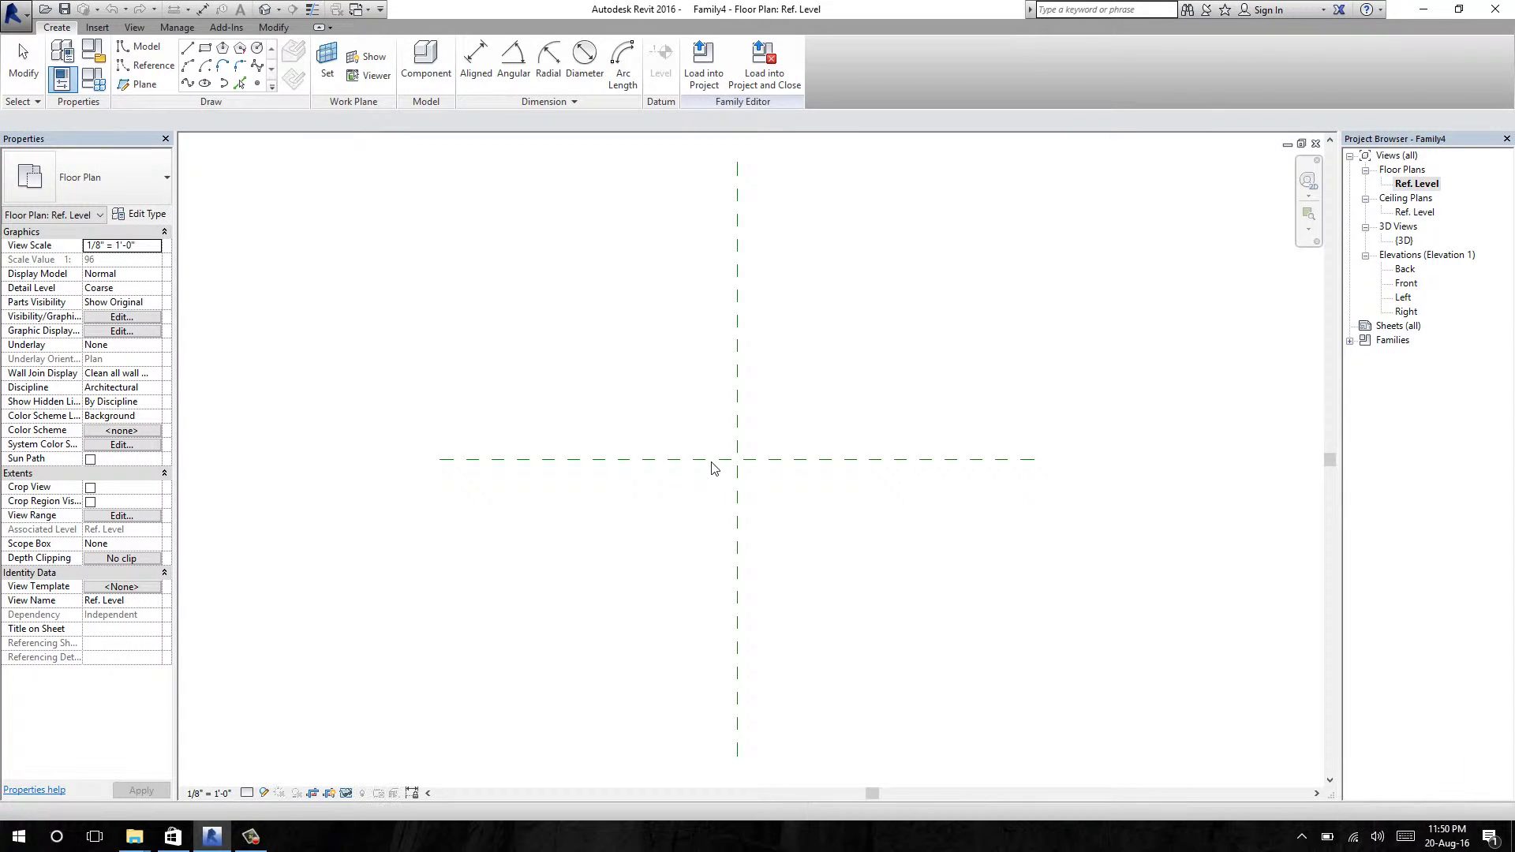
middle_click_drag(800, 413, 787, 406)
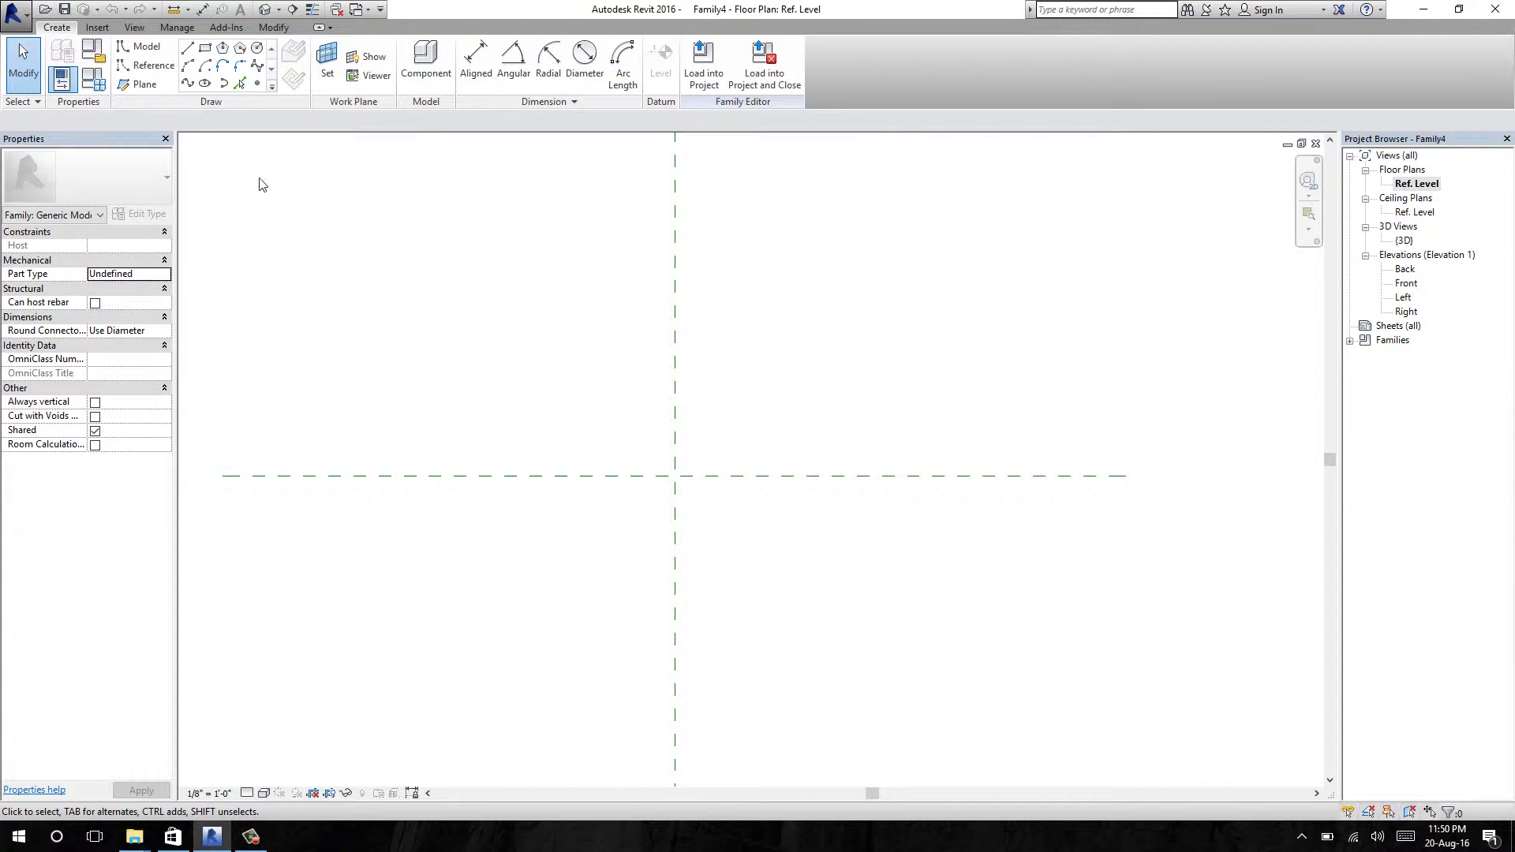
Step: Draw a reference-line rectangle about 14'-6" by 9'-0" around the intersection of the two center reference planes
left_click(159, 69)
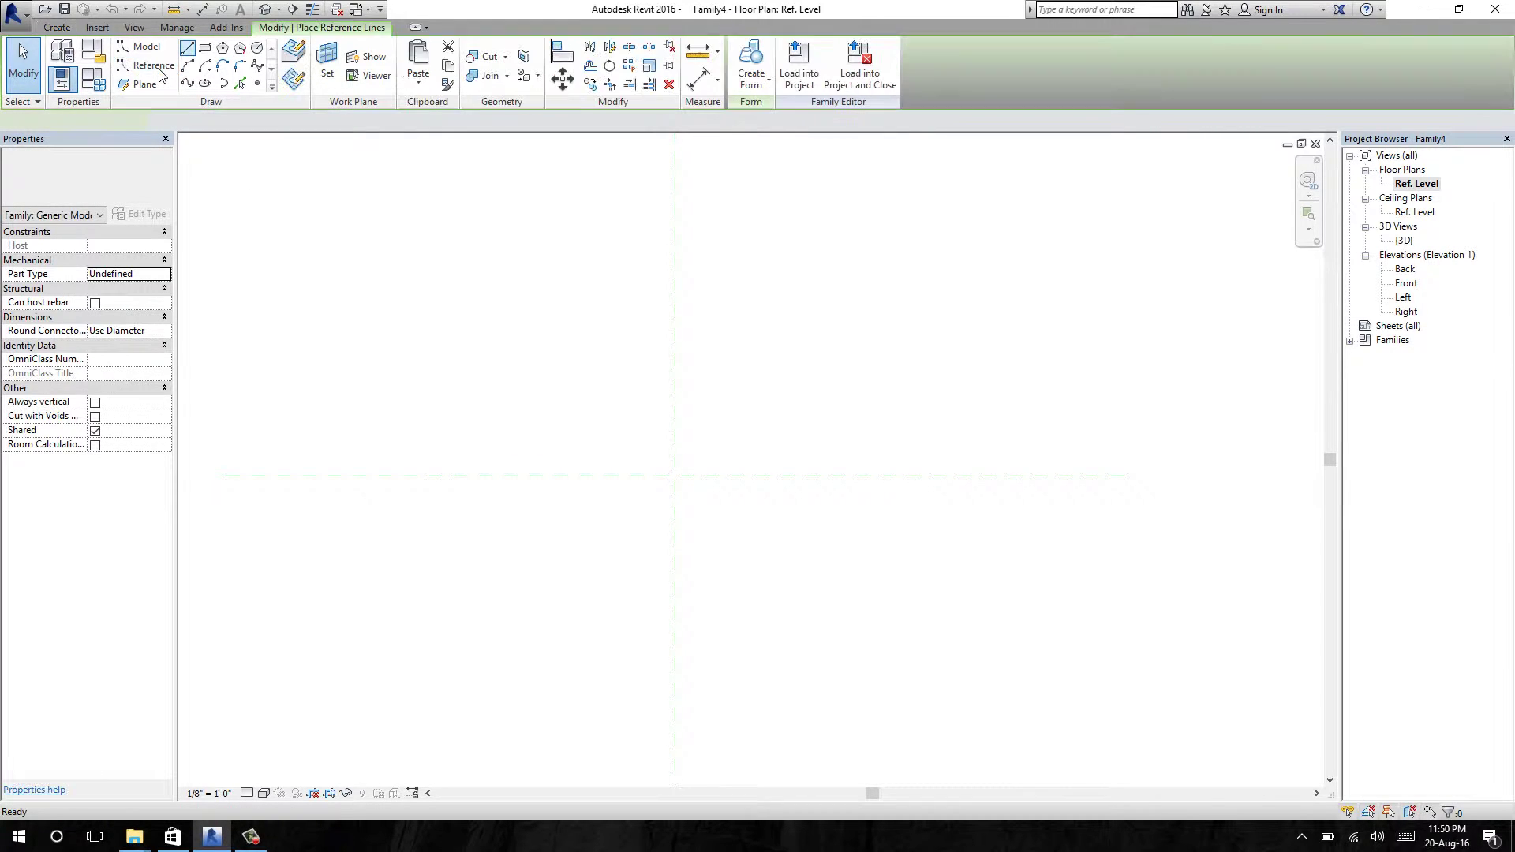
left_click(206, 48)
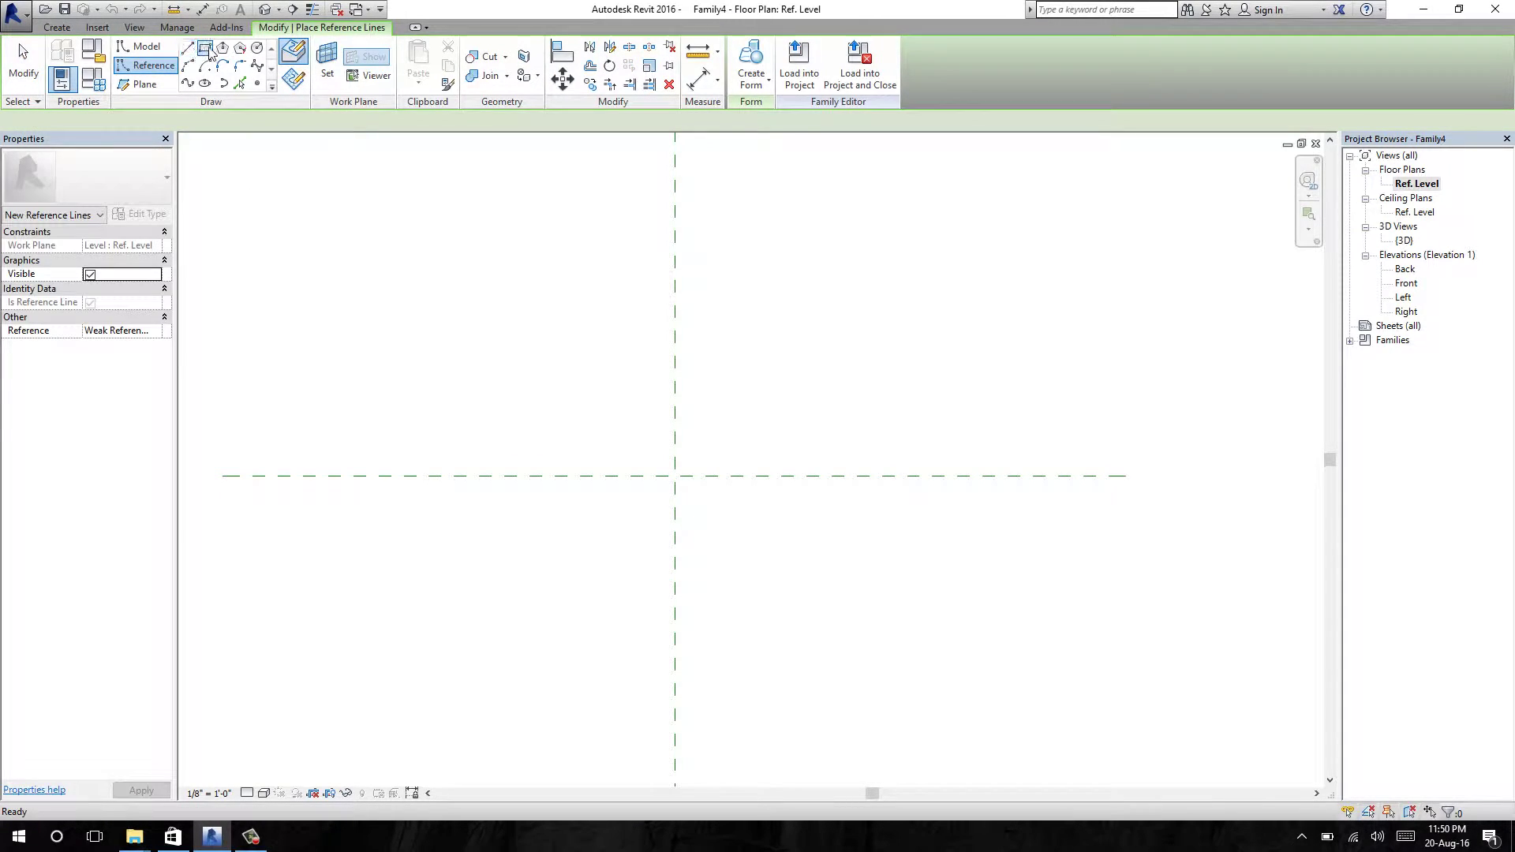
left_click(595, 425)
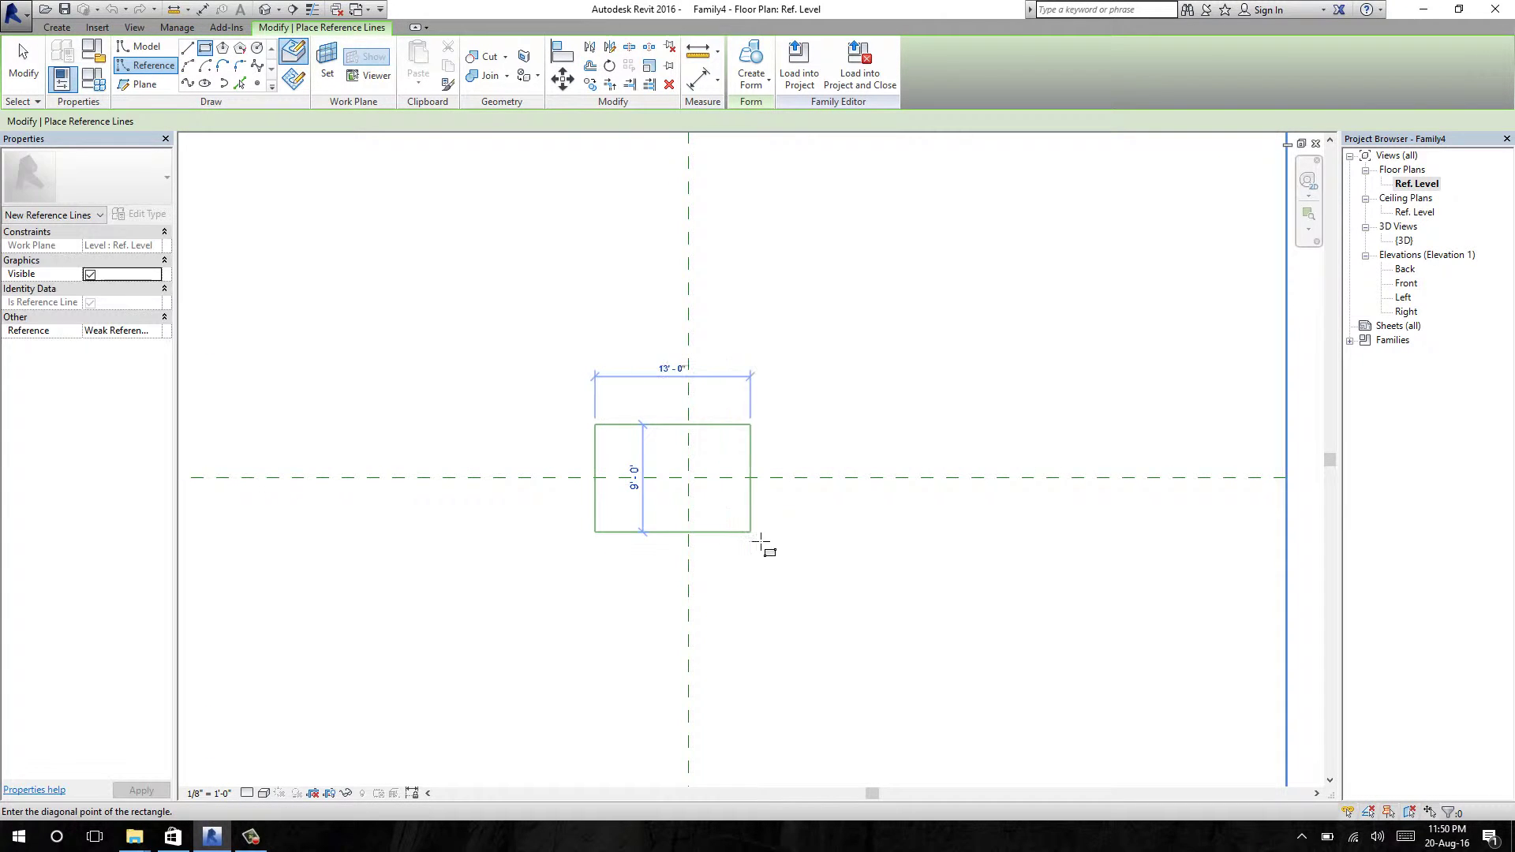
left_click(775, 540)
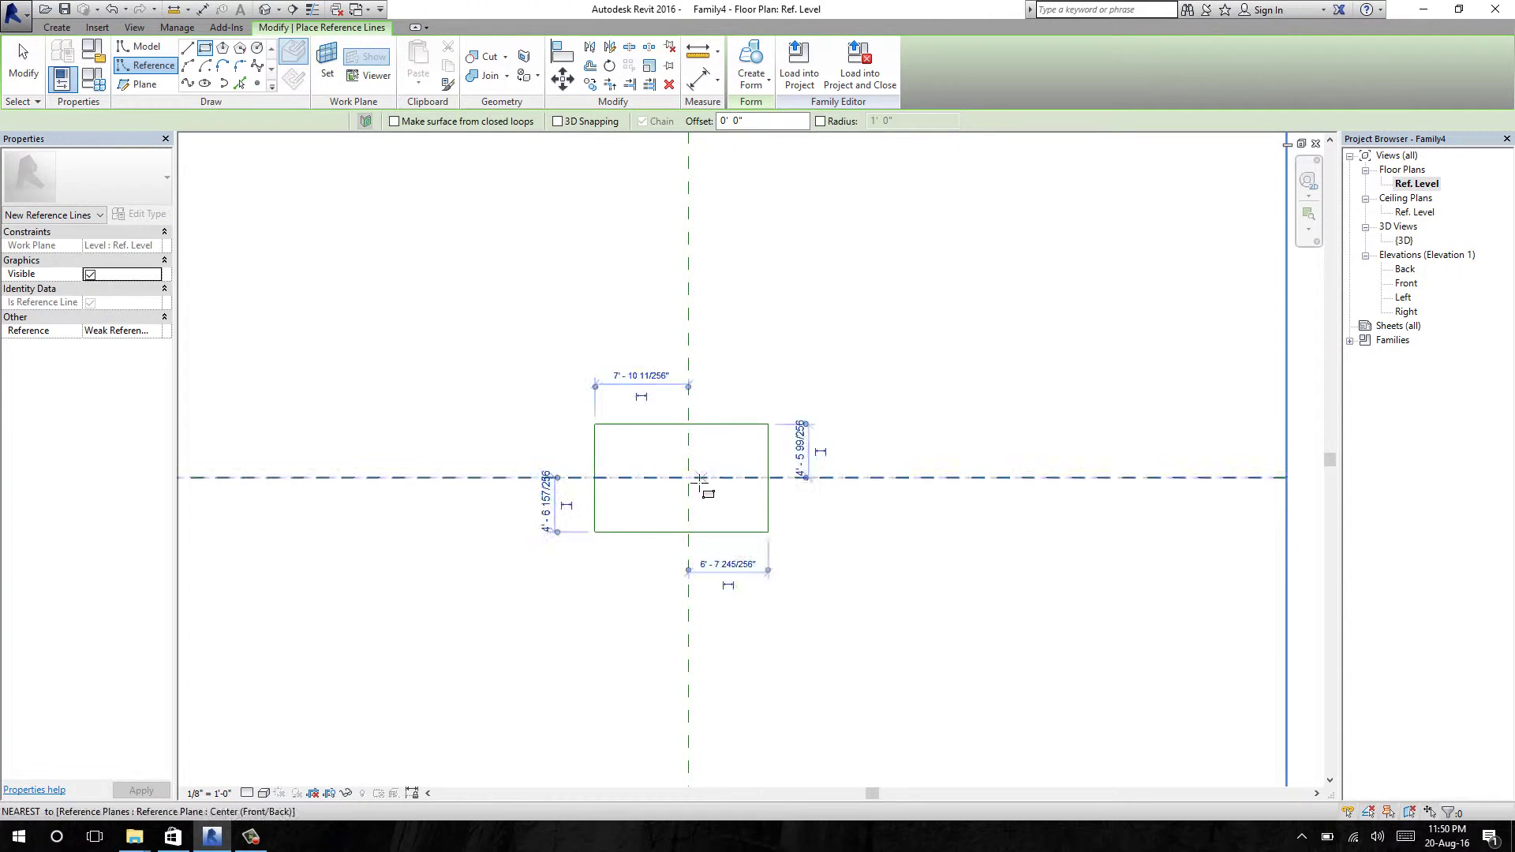
key("Escape")
key("Escape")
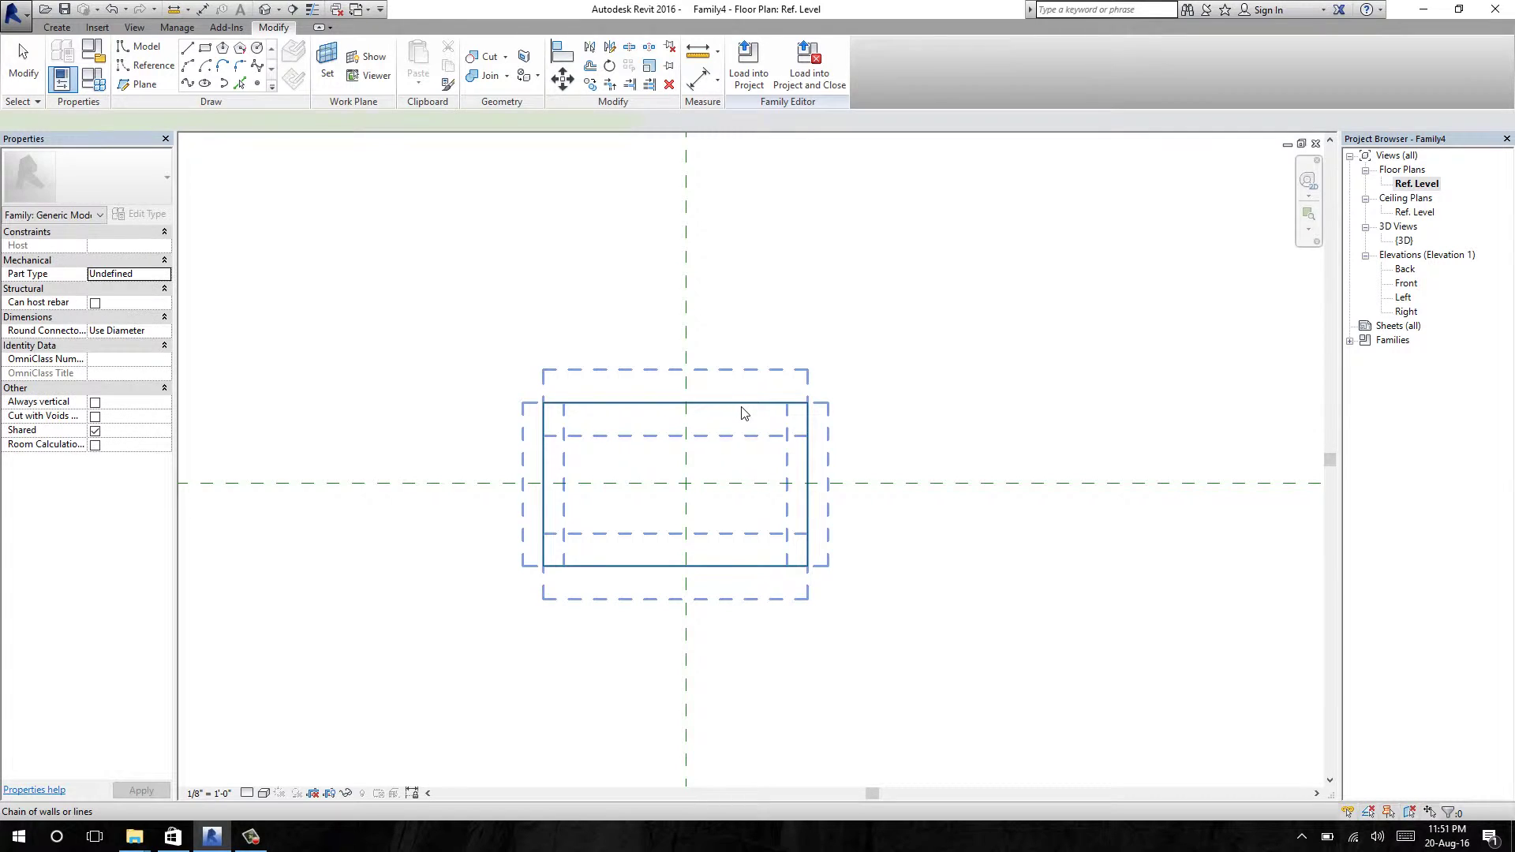
left_click(744, 413)
key("Escape")
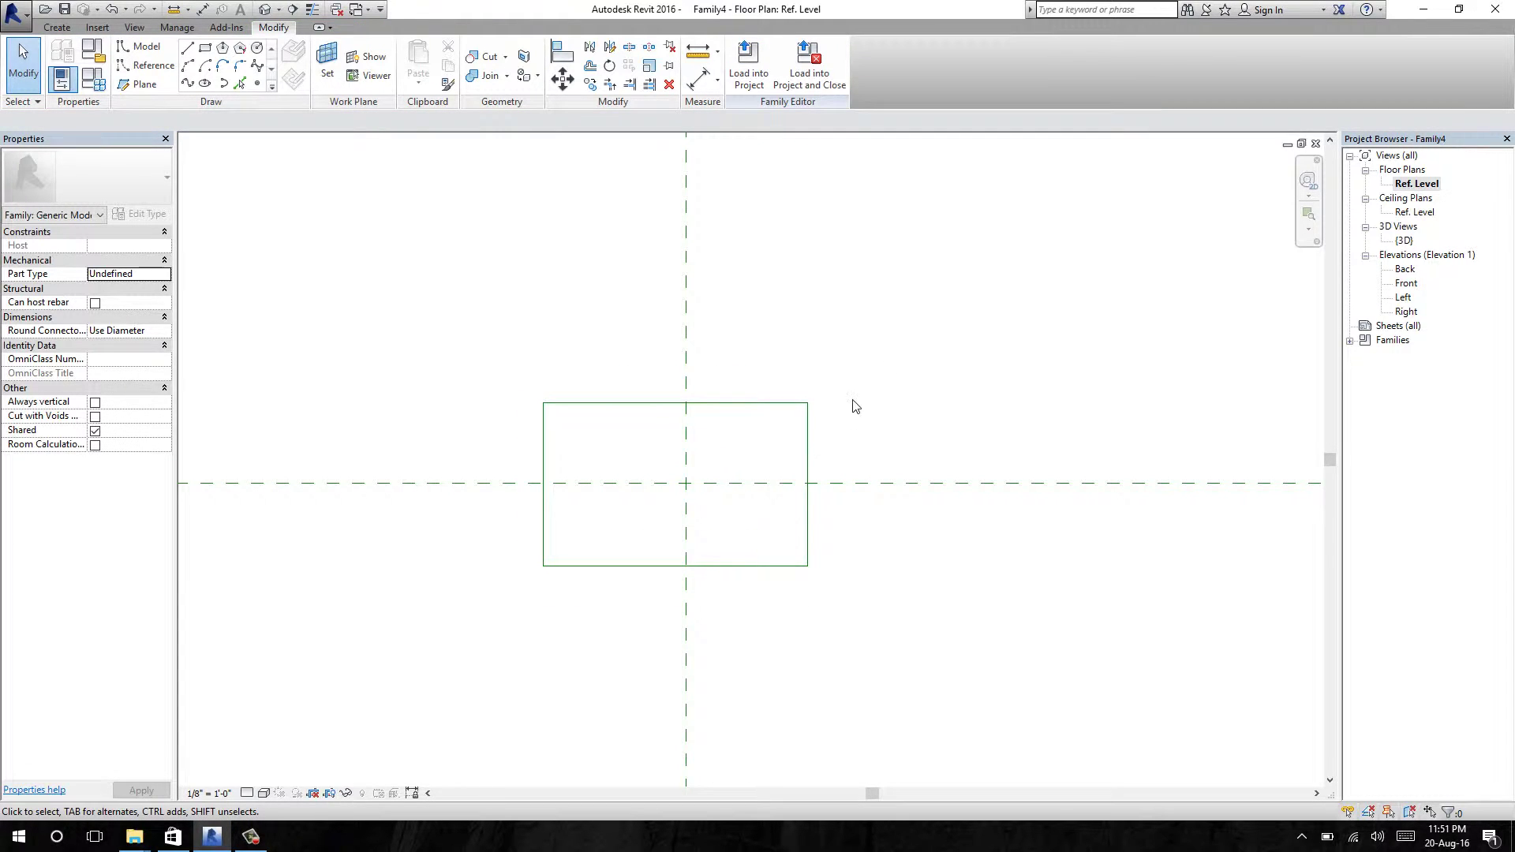
key("Tab")
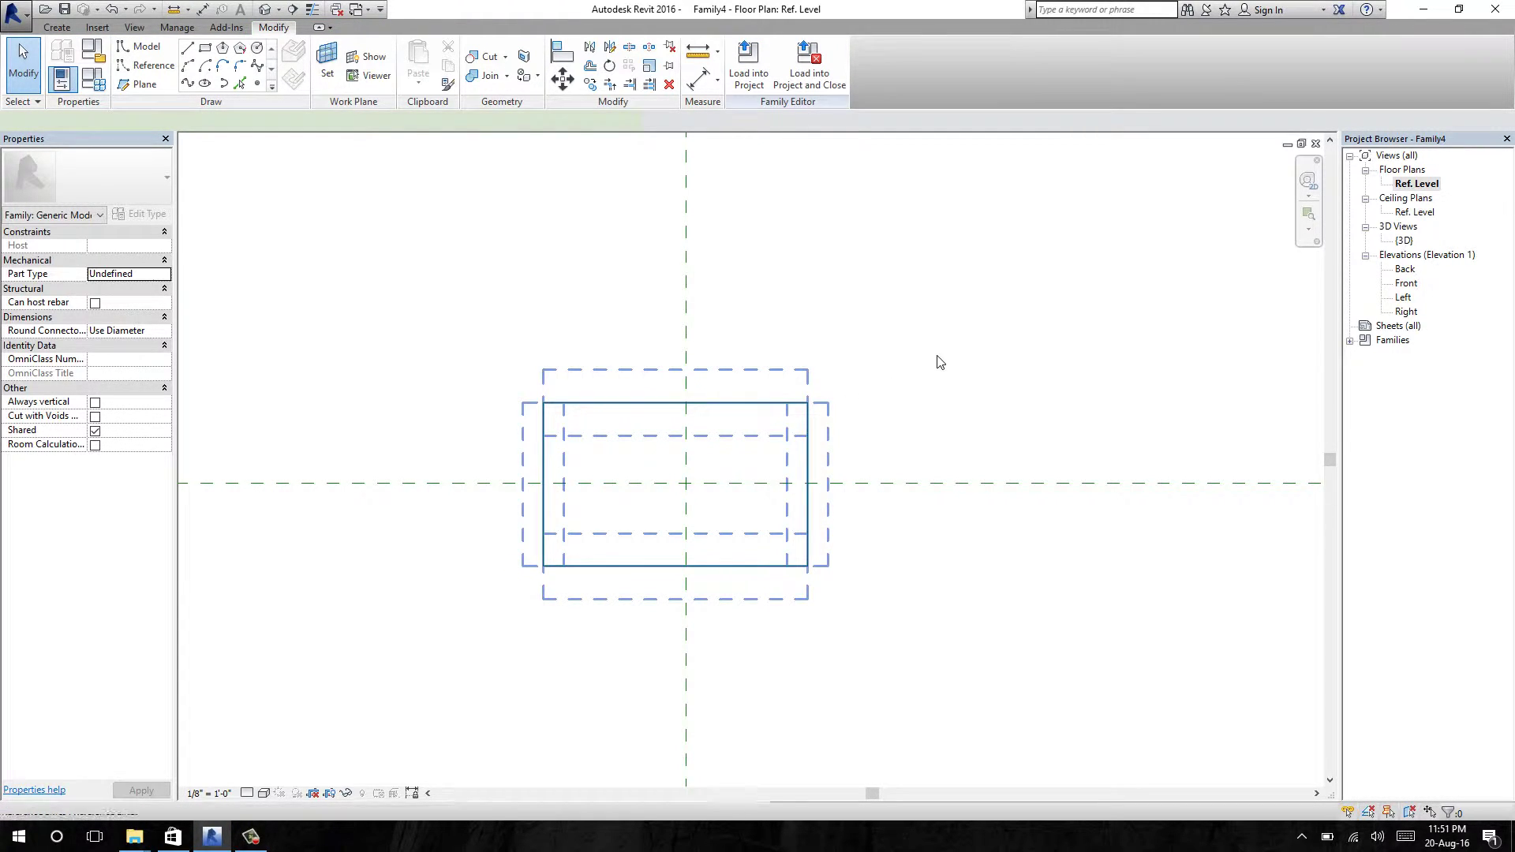
left_click(852, 423)
key("Escape")
middle_click_drag(714, 360, 815, 308)
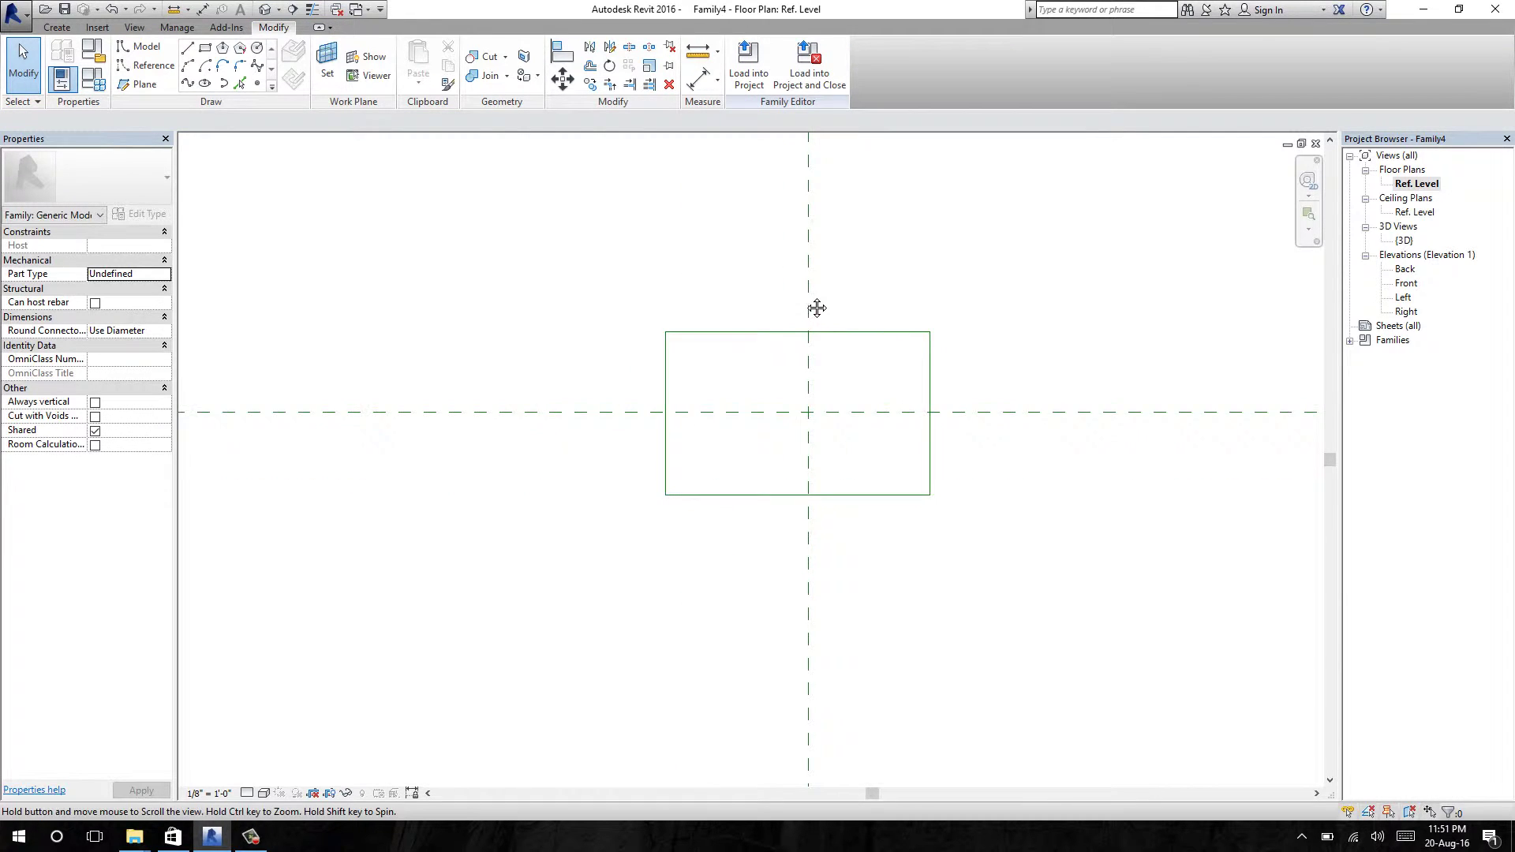
scroll(815, 308, "up", 2)
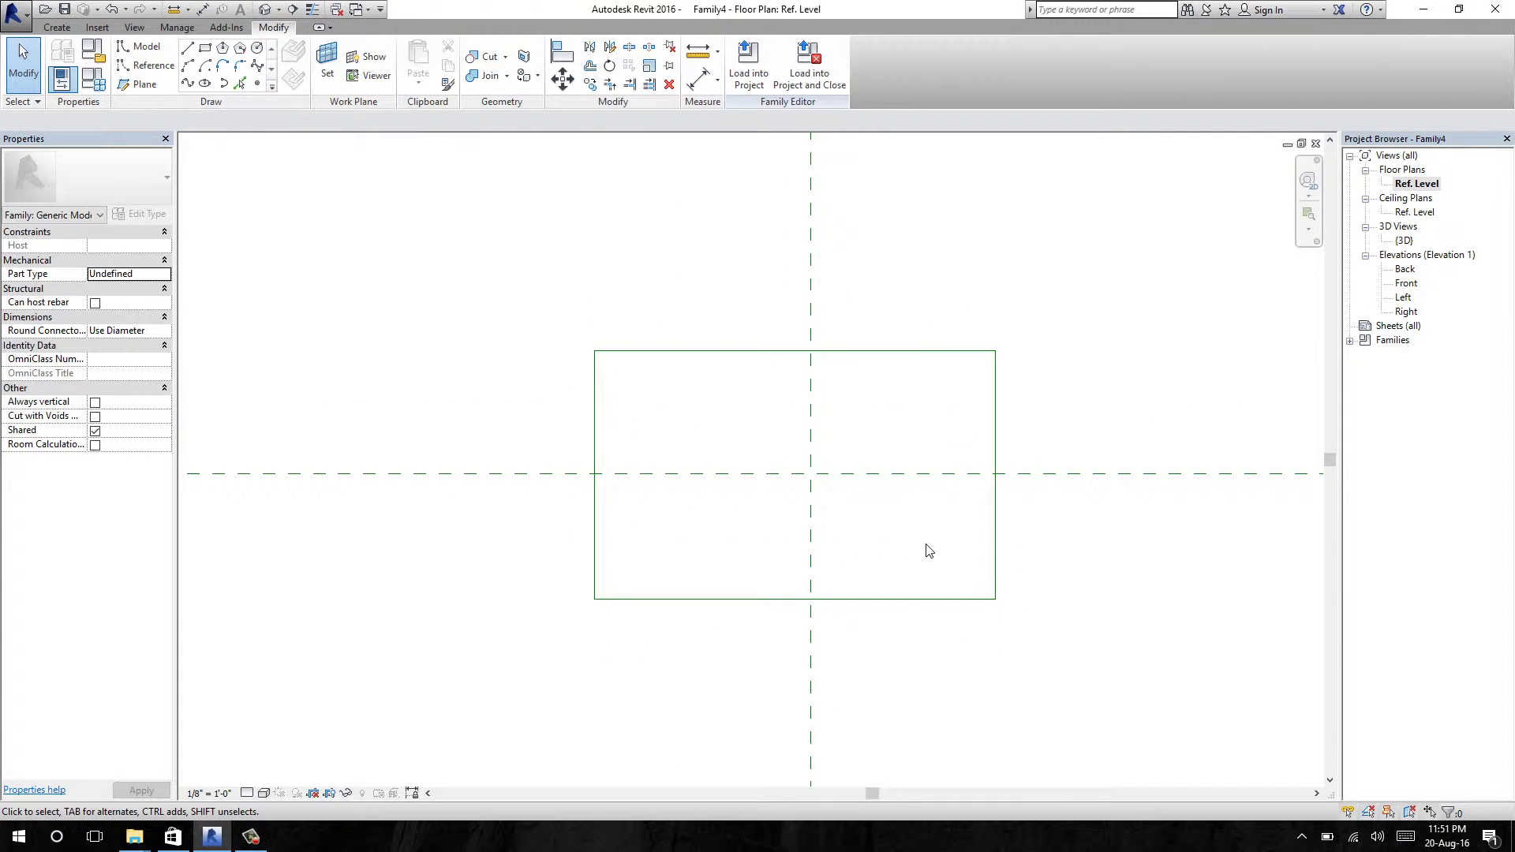
middle_click_drag(928, 550, 871, 532)
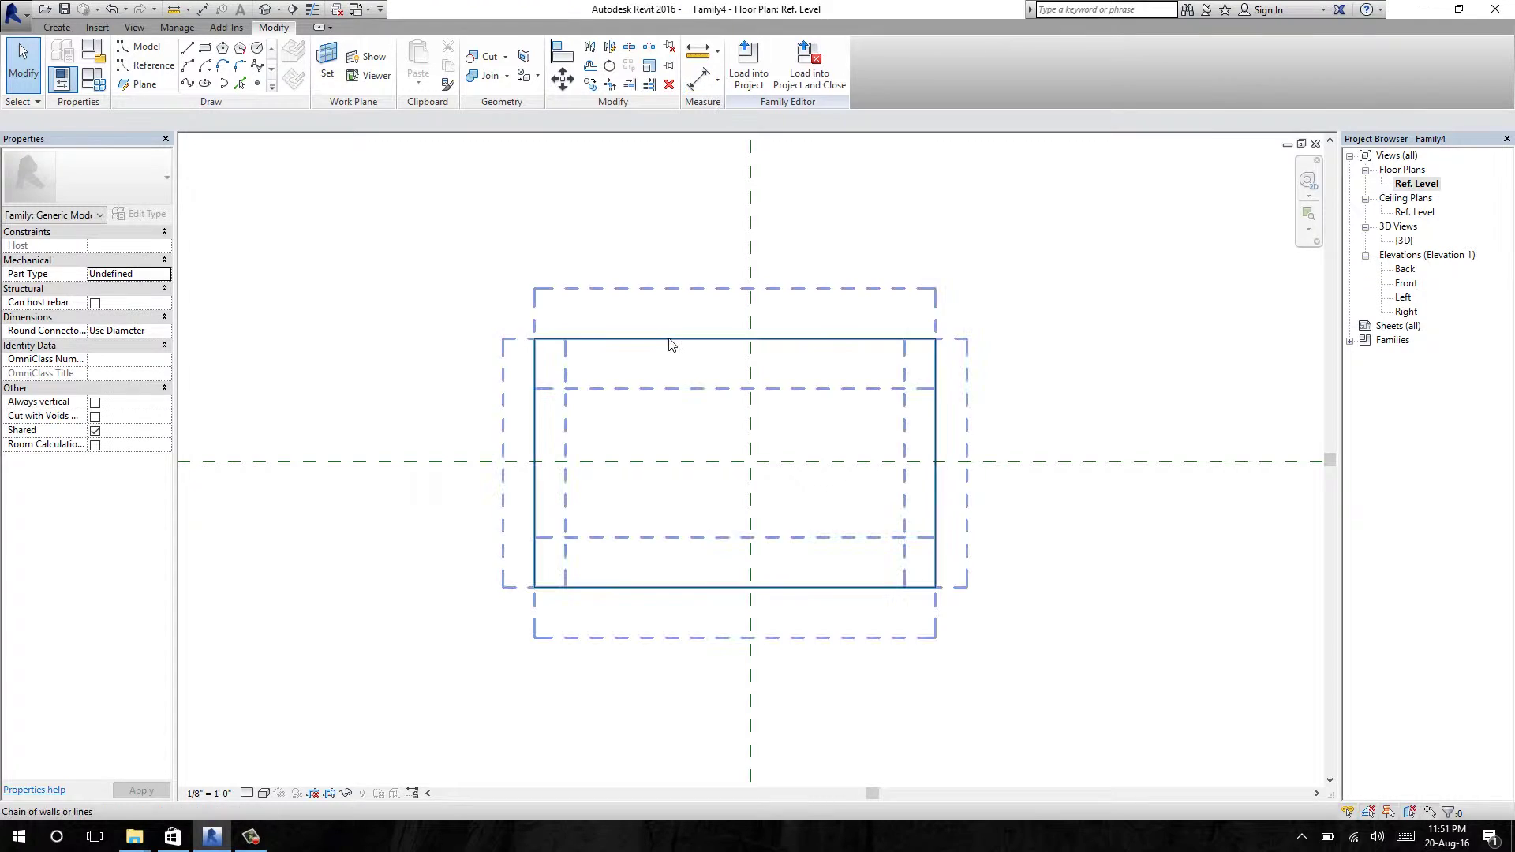
Step: Place an aligned dimension above the rectangle across its two vertical sides and the vertical center plane, and make its segments equal
left_click(721, 89)
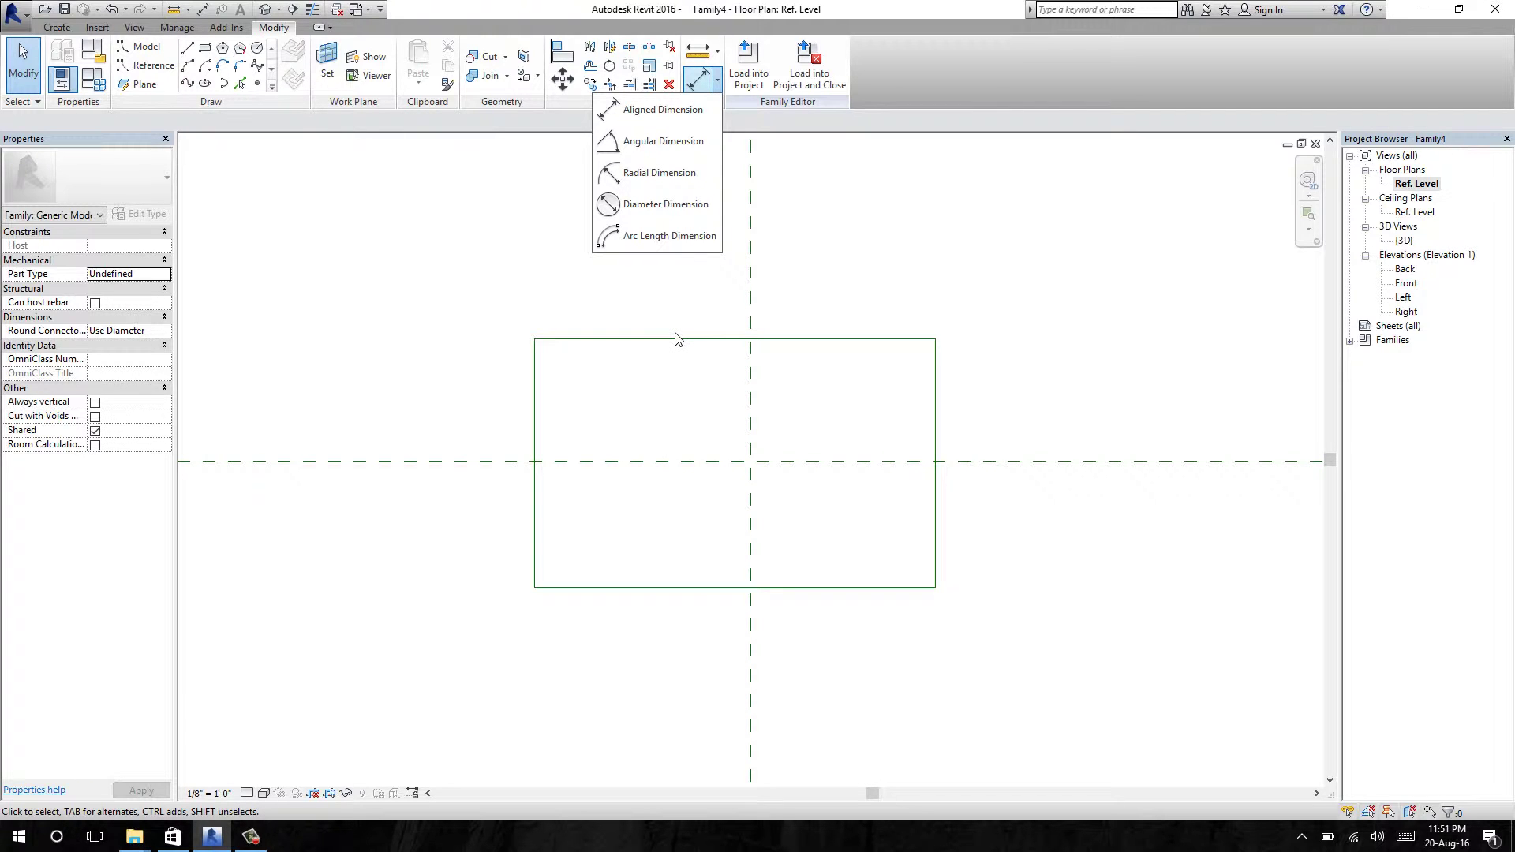
left_click(650, 117)
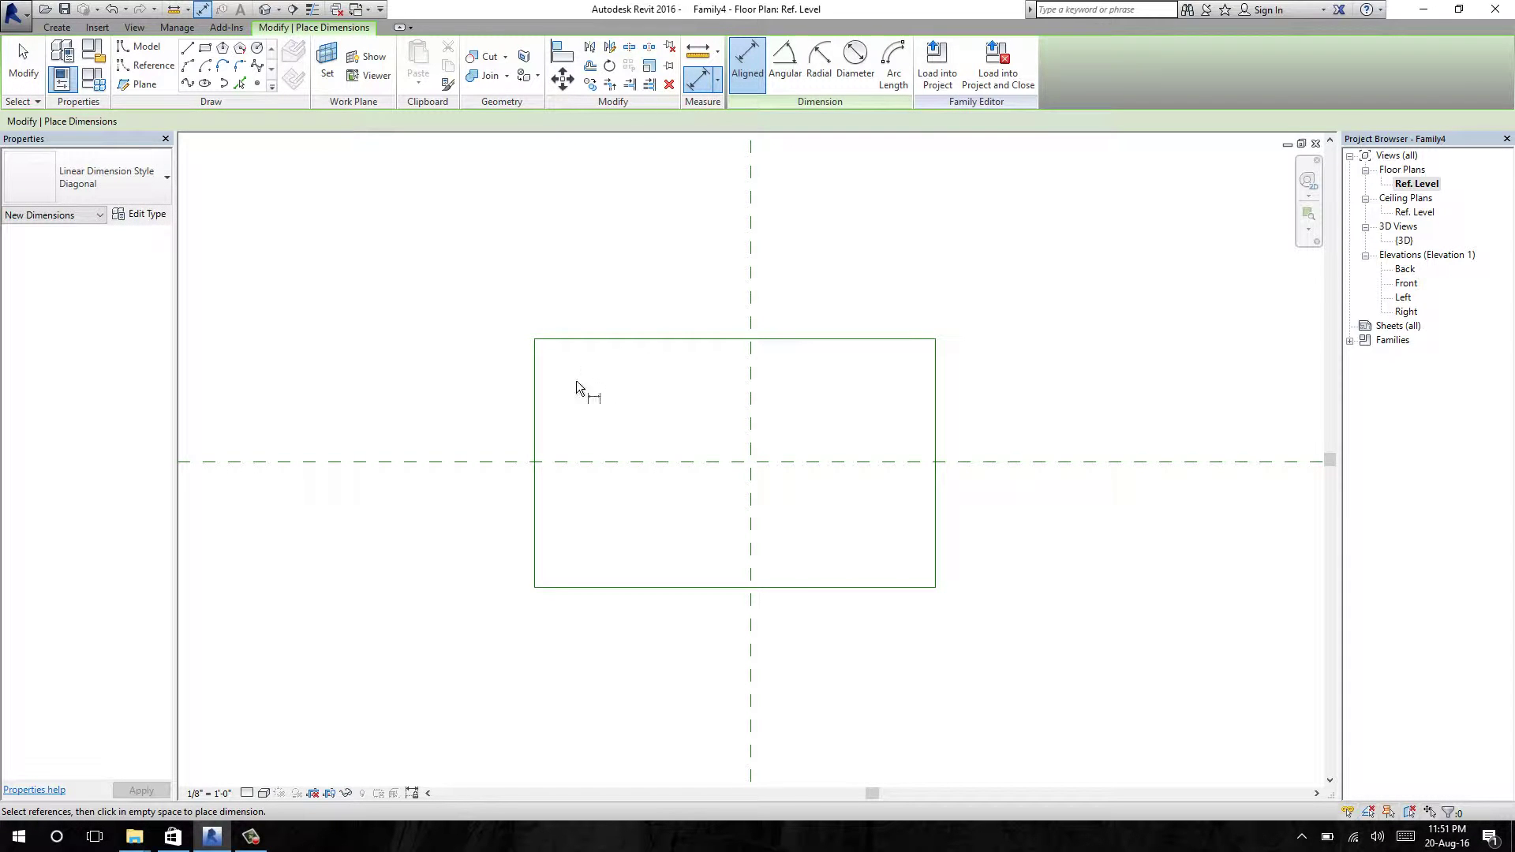
left_click(536, 386)
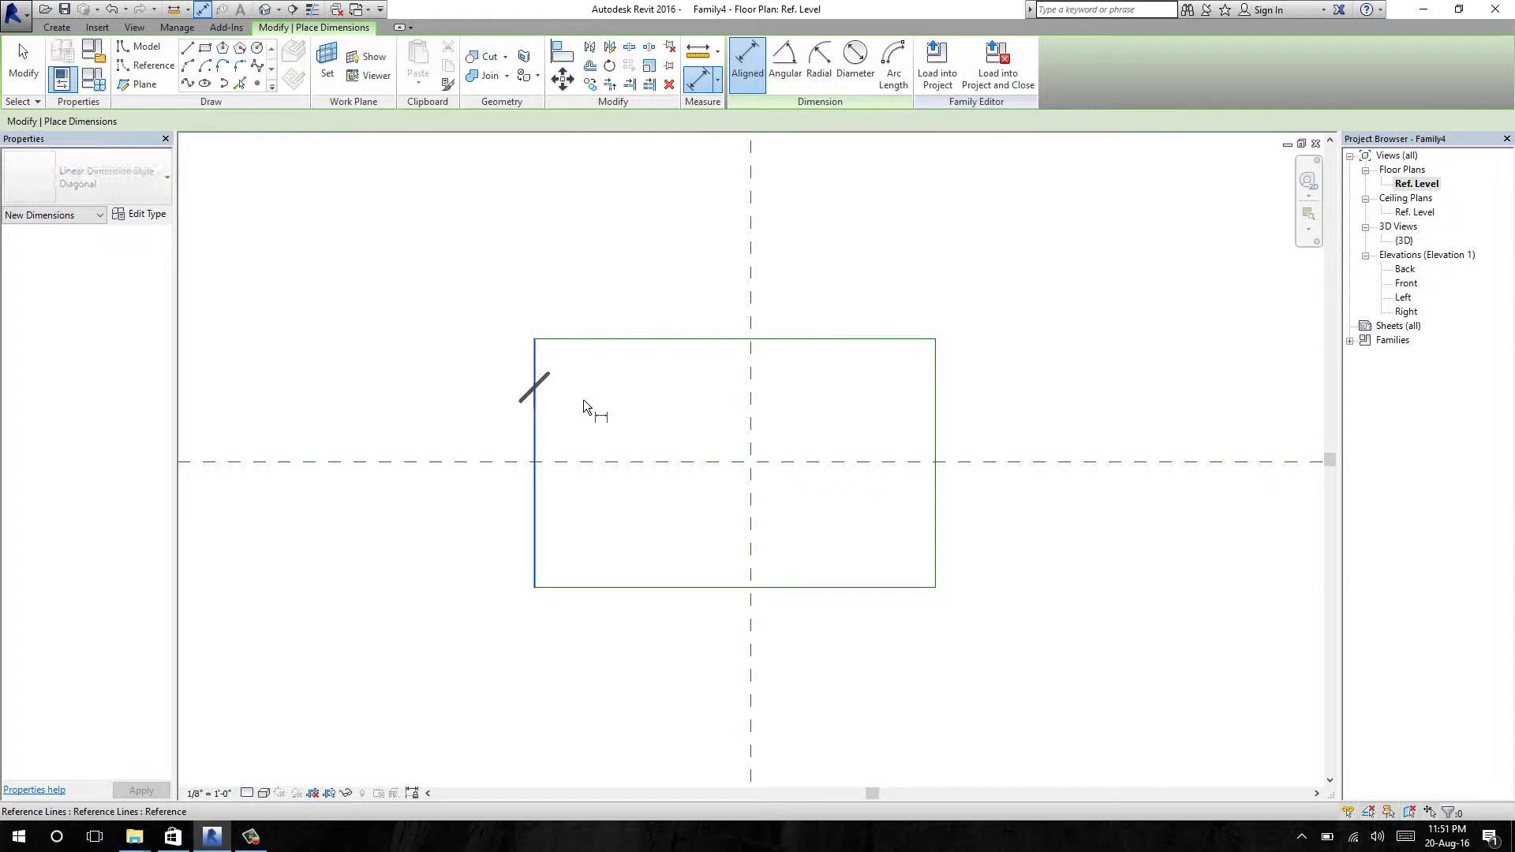
left_click(748, 390)
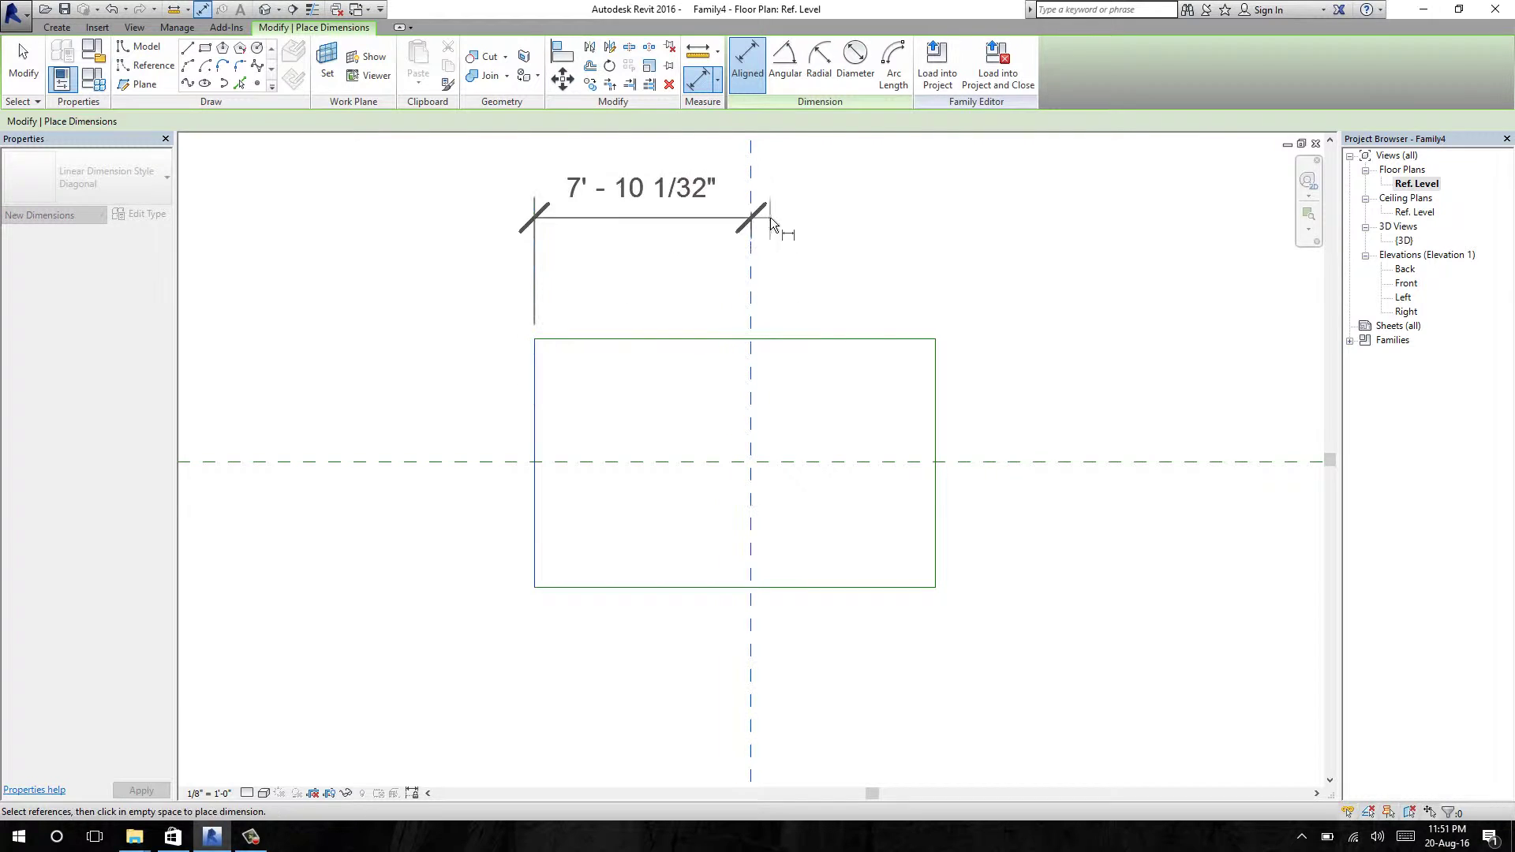
left_click(936, 396)
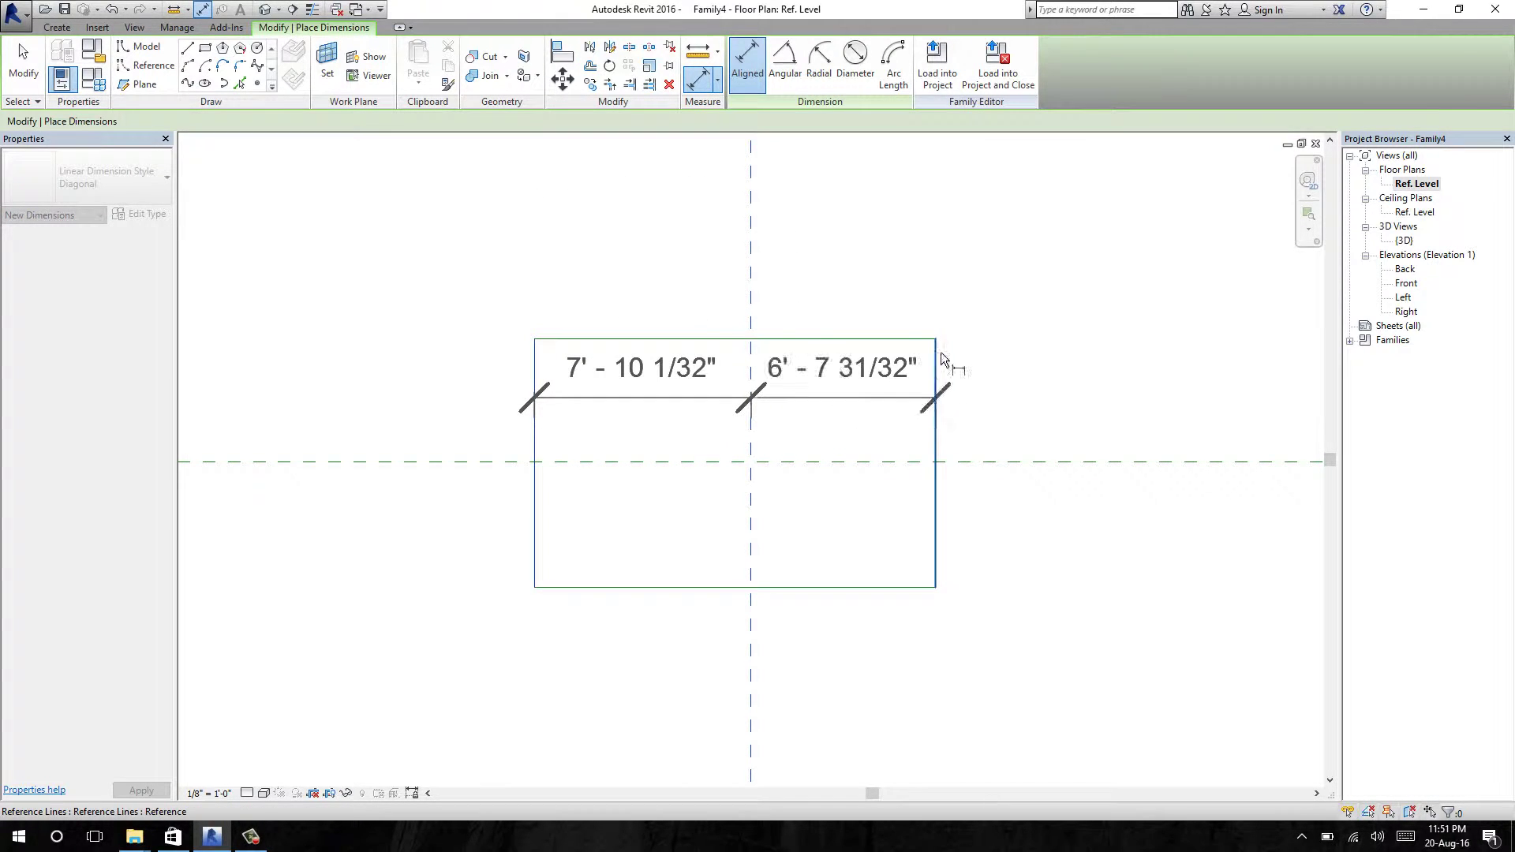
left_click(879, 187)
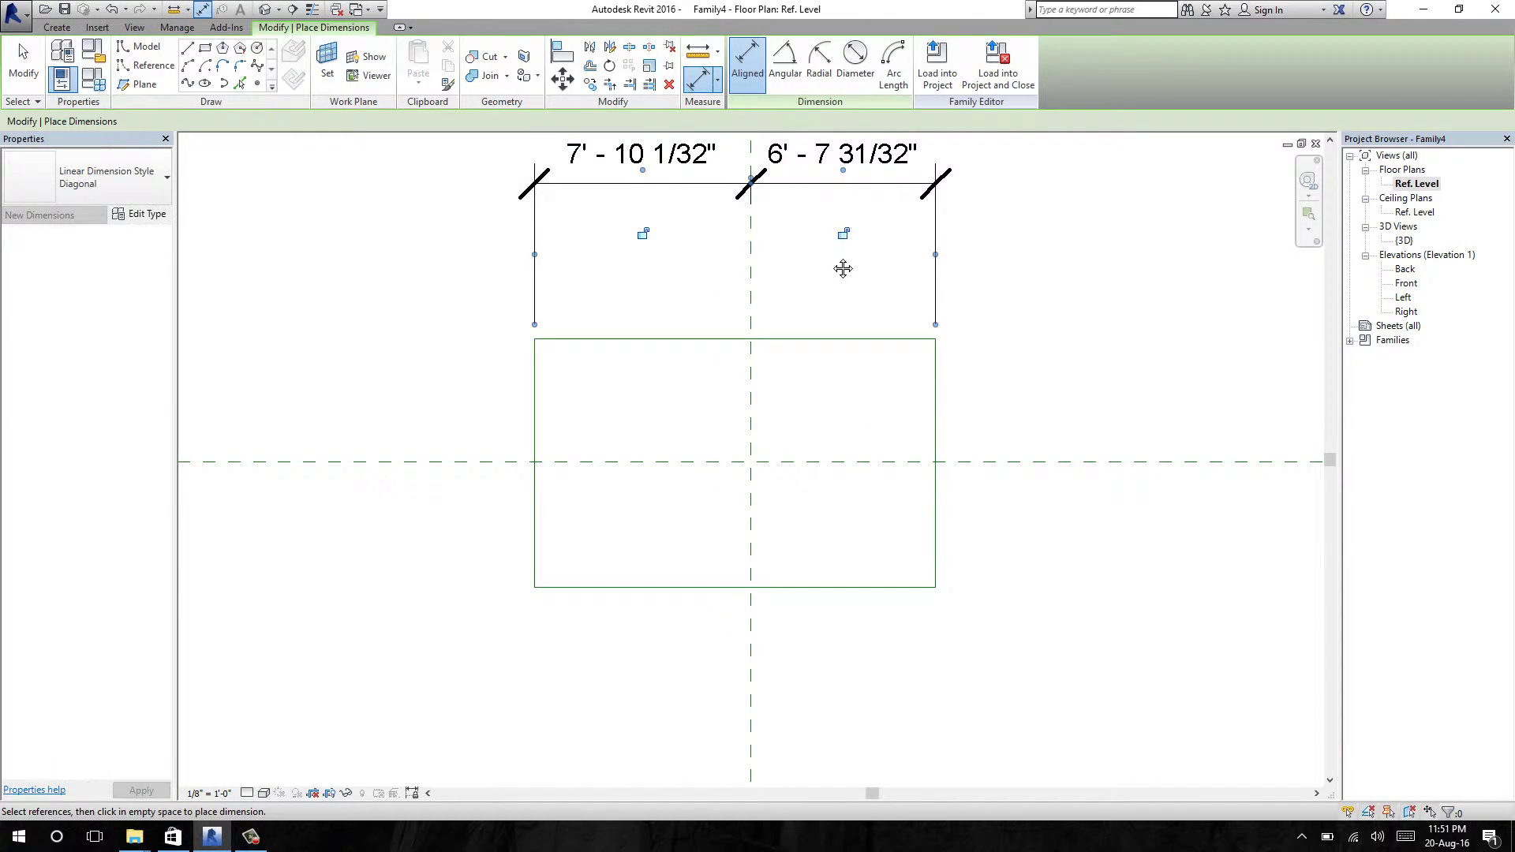
middle_click_drag(889, 260, 815, 324)
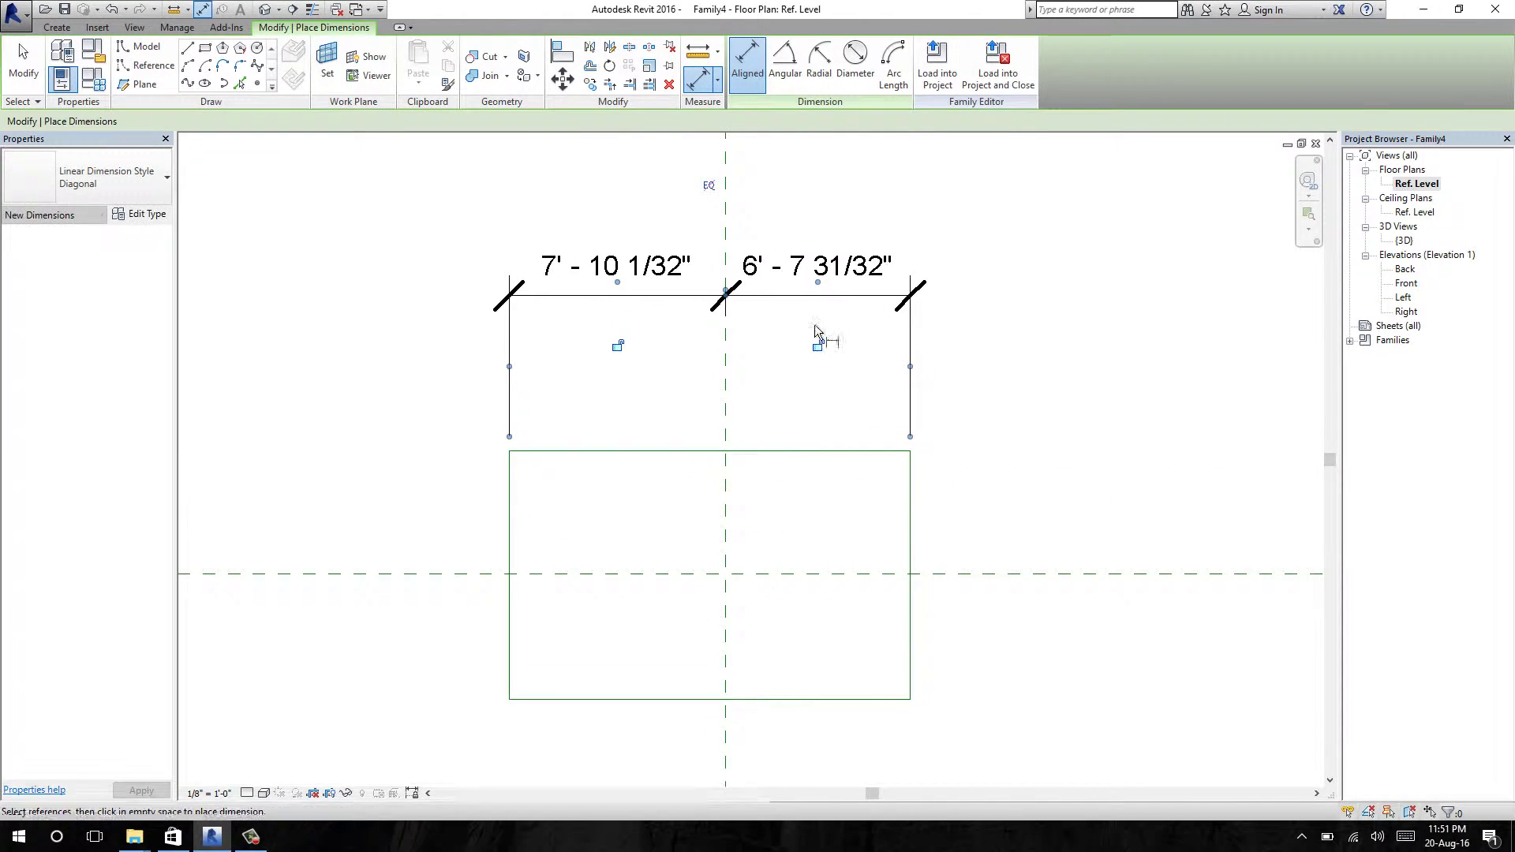
left_click(707, 190)
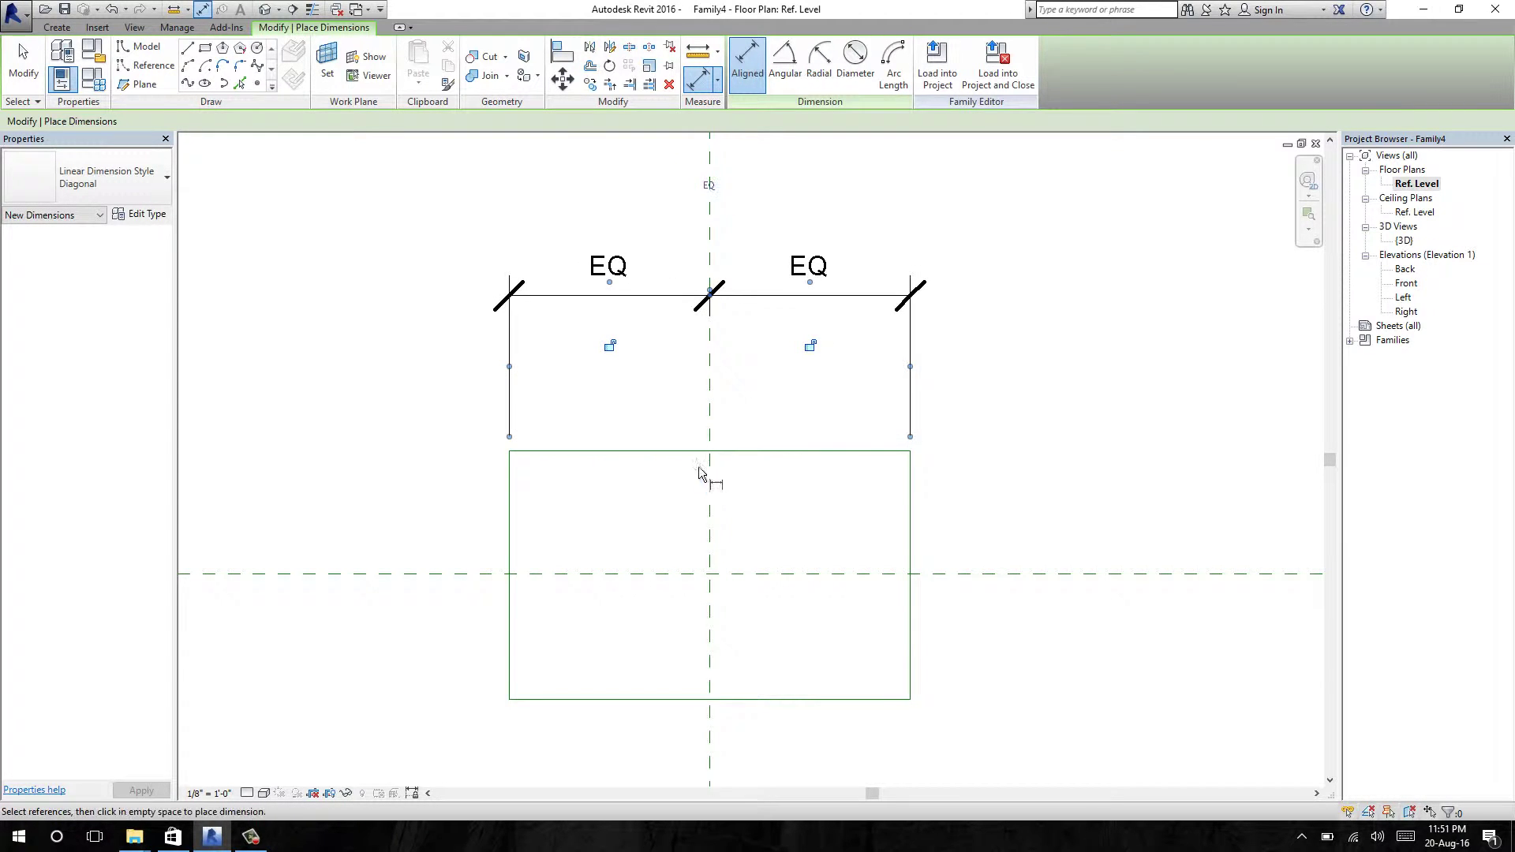
Step: Add an aligned dimension beside the rectangle across its two horizontal sides and the horizontal center plane, and make its segments equal
middle_click_drag(602, 562, 600, 331)
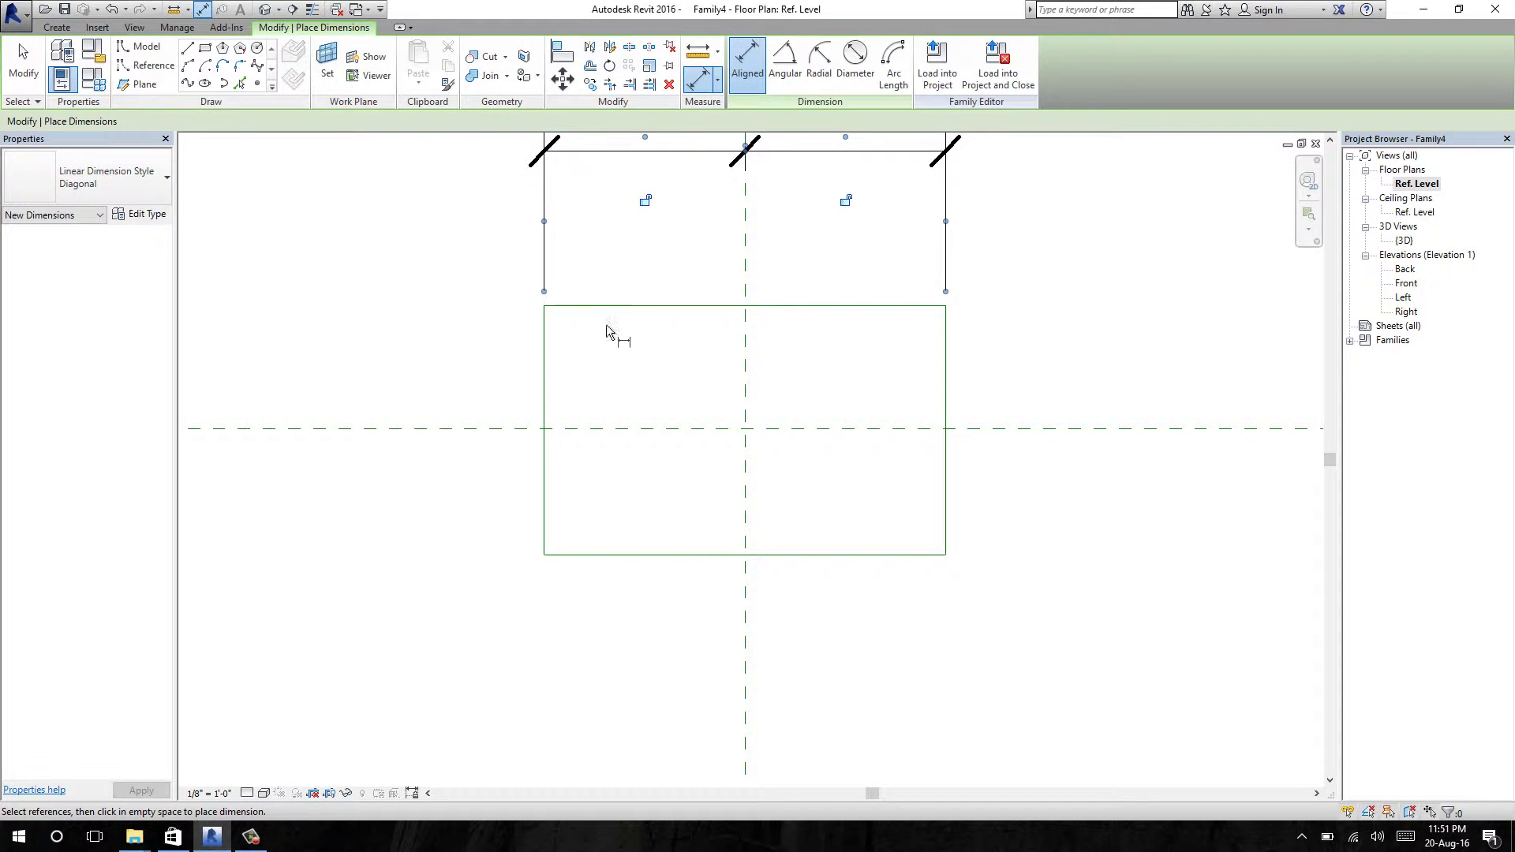
left_click(618, 306)
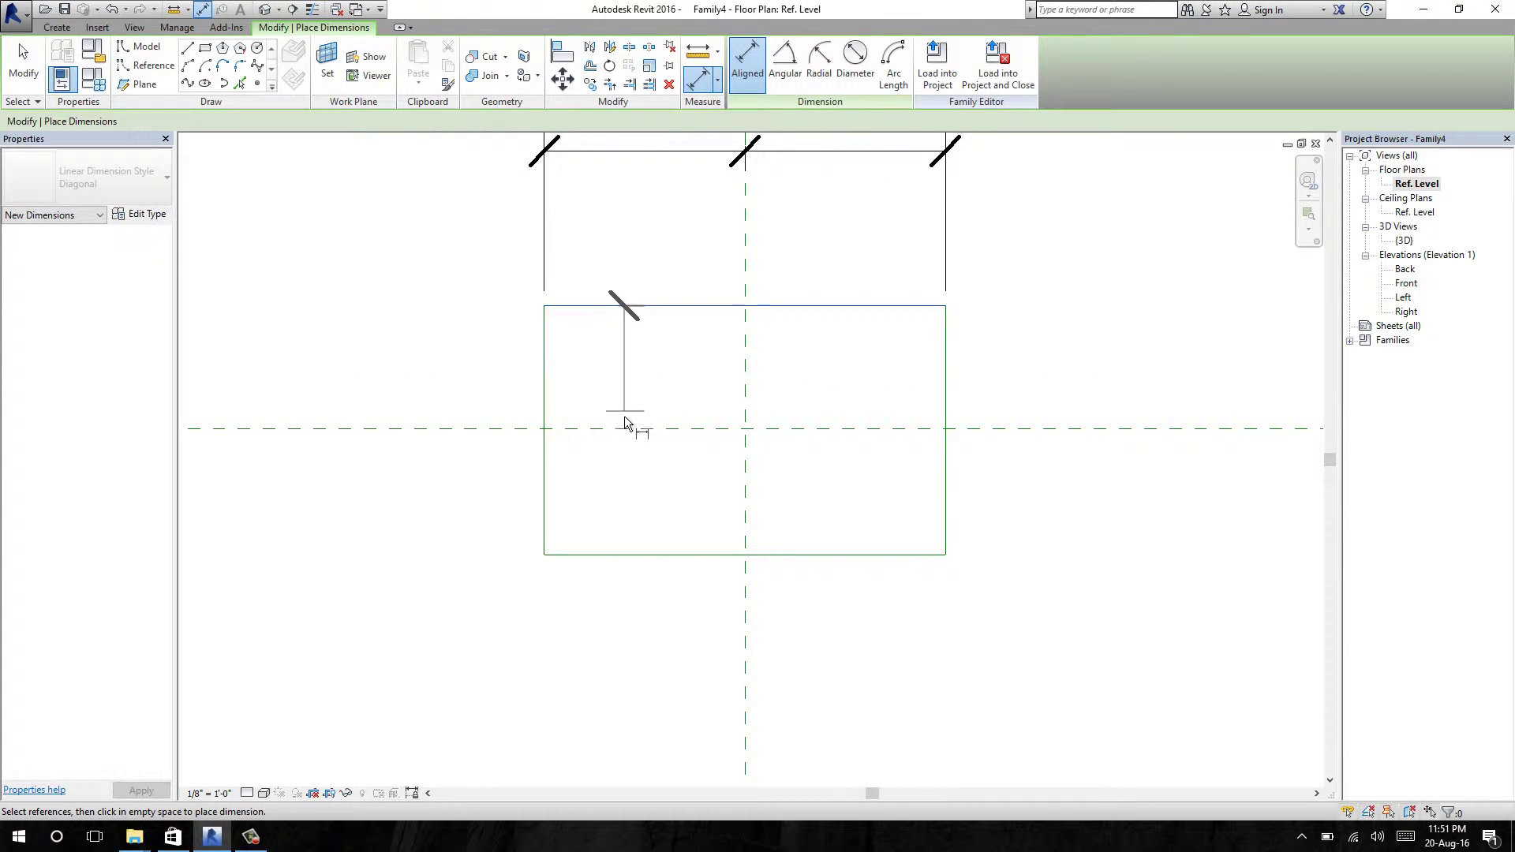
left_click(626, 428)
left_click(637, 555)
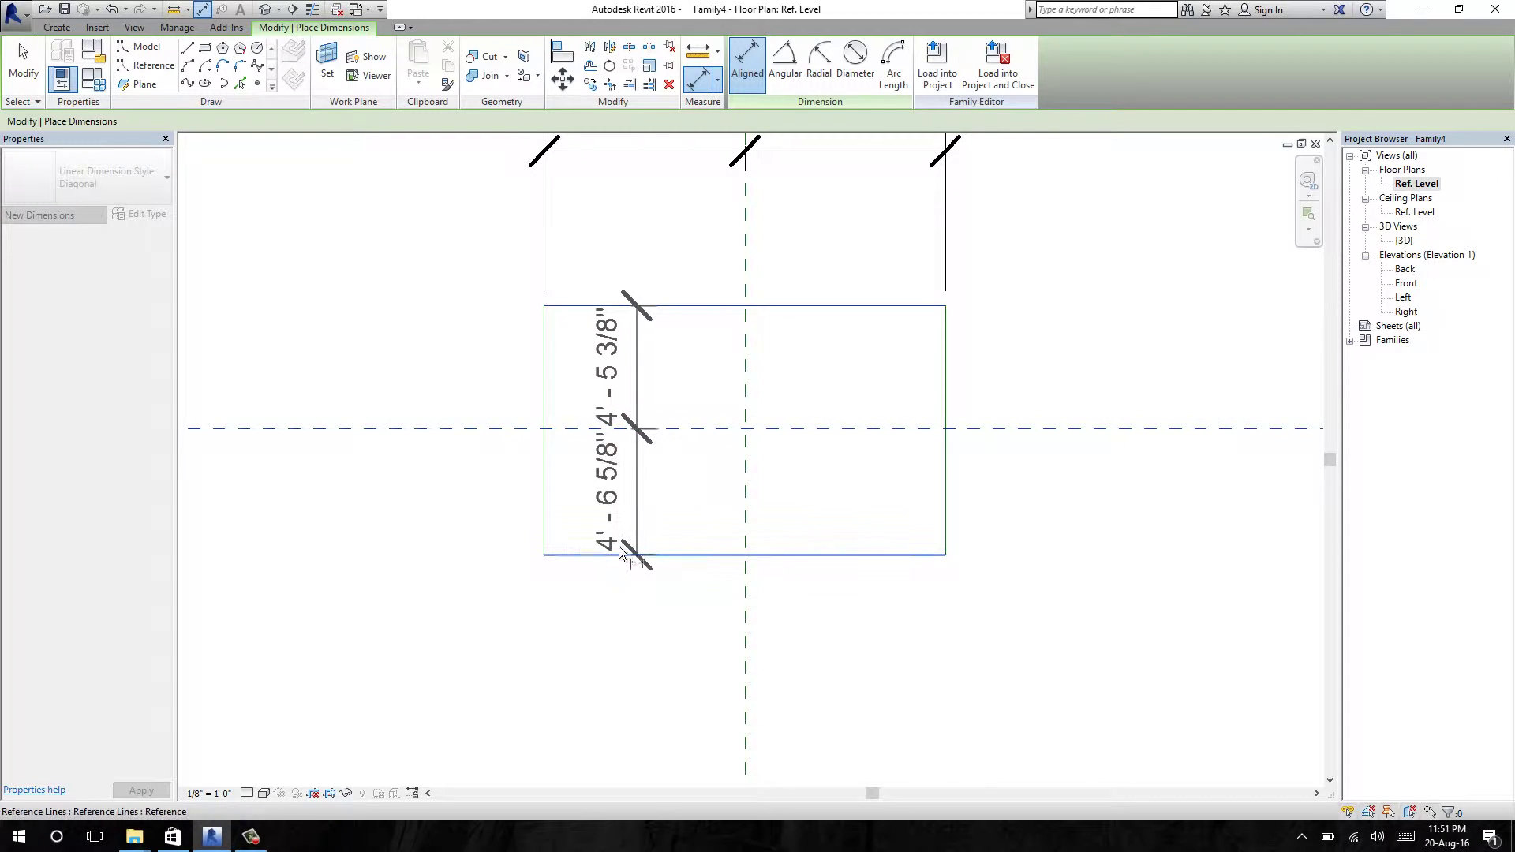
left_click(308, 511)
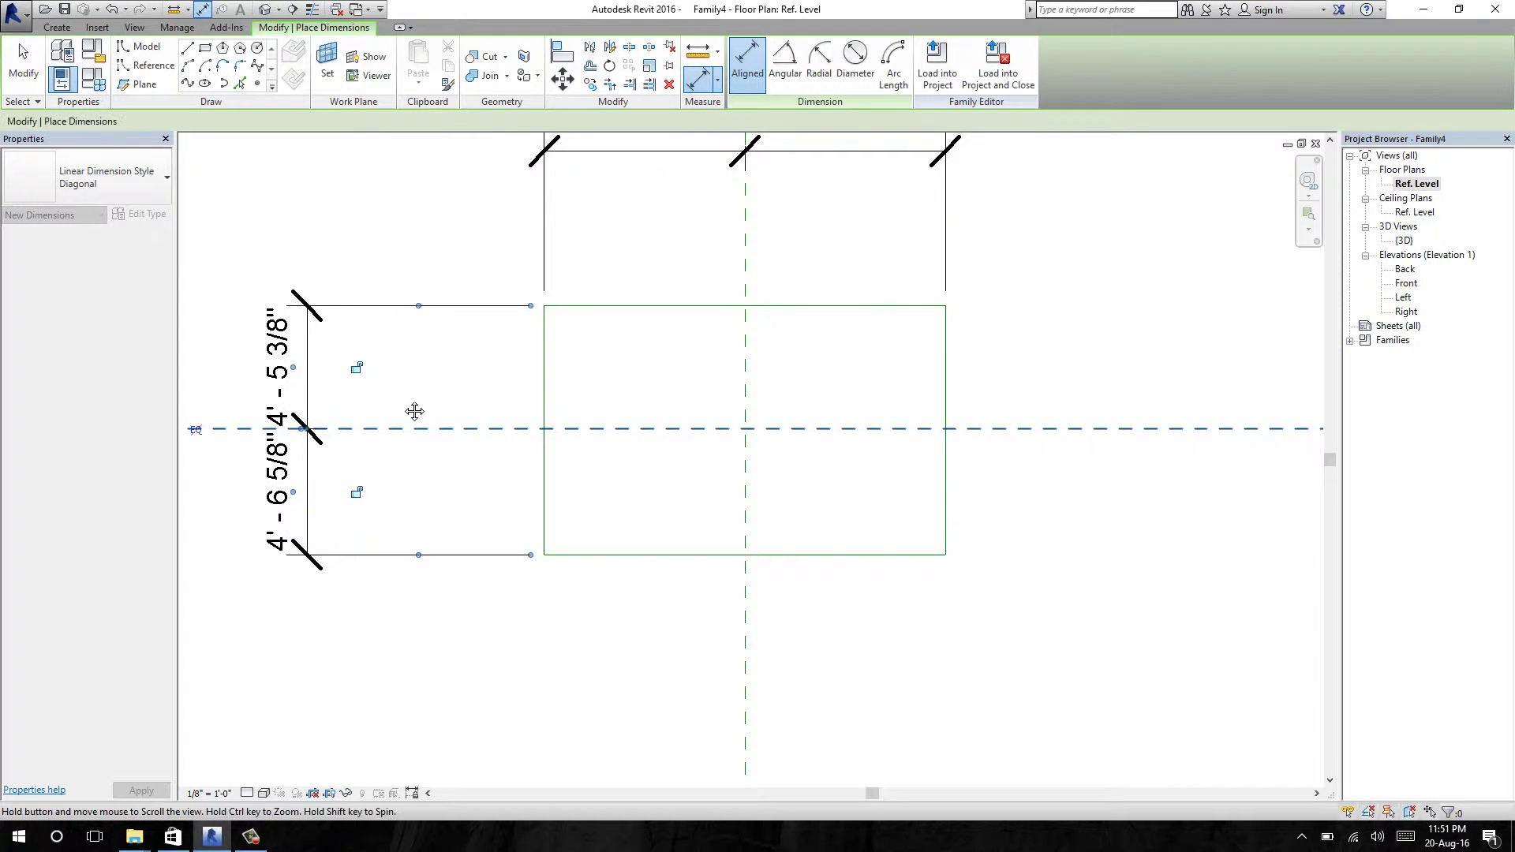
middle_click_drag(204, 449, 324, 428)
left_click(316, 408)
scroll(392, 352, "down", 3)
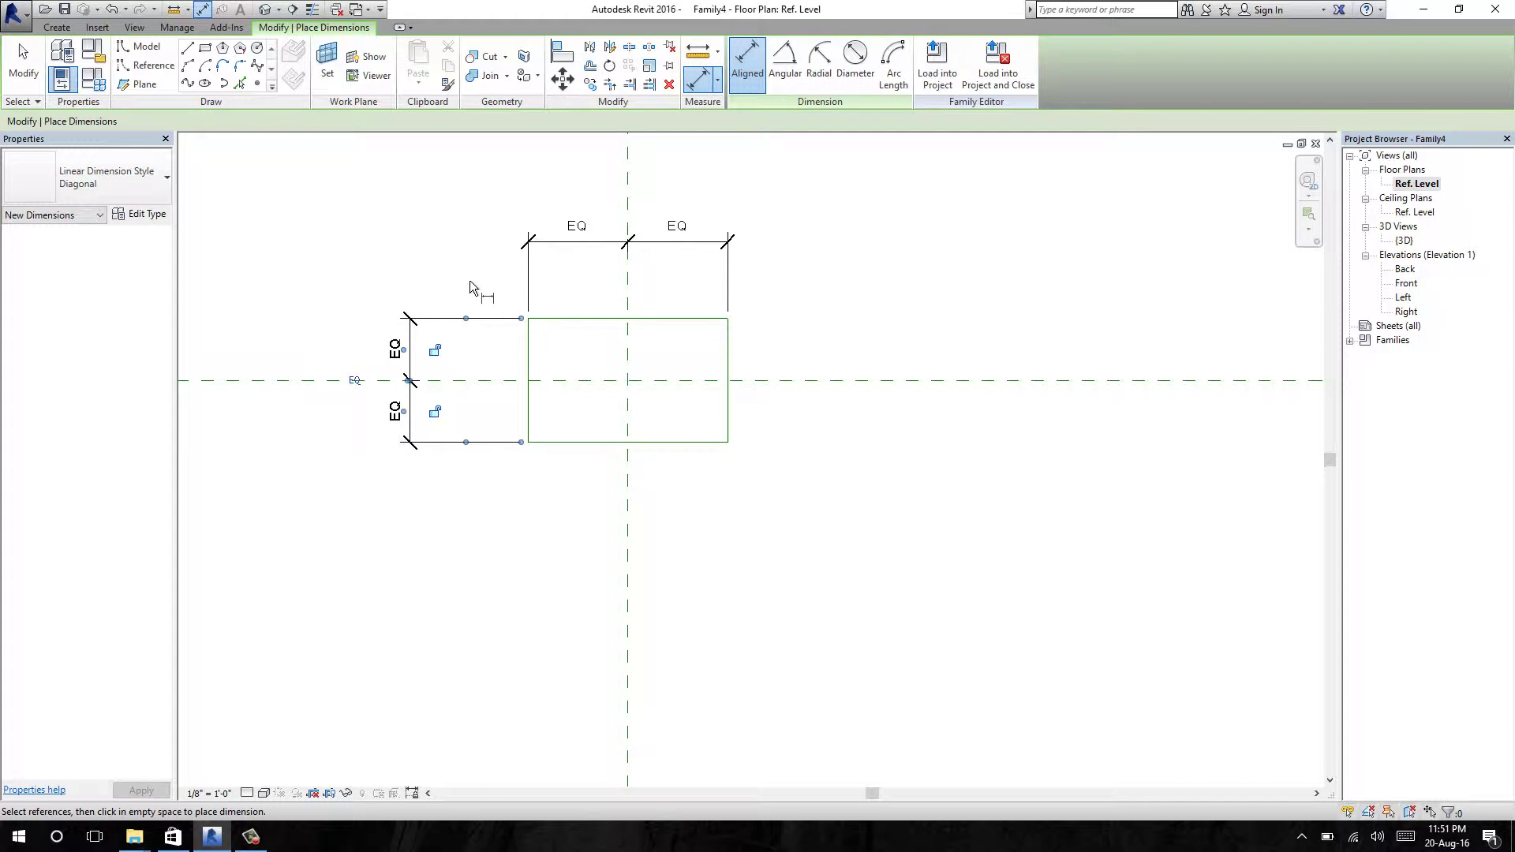
scroll(486, 282, "up", 3)
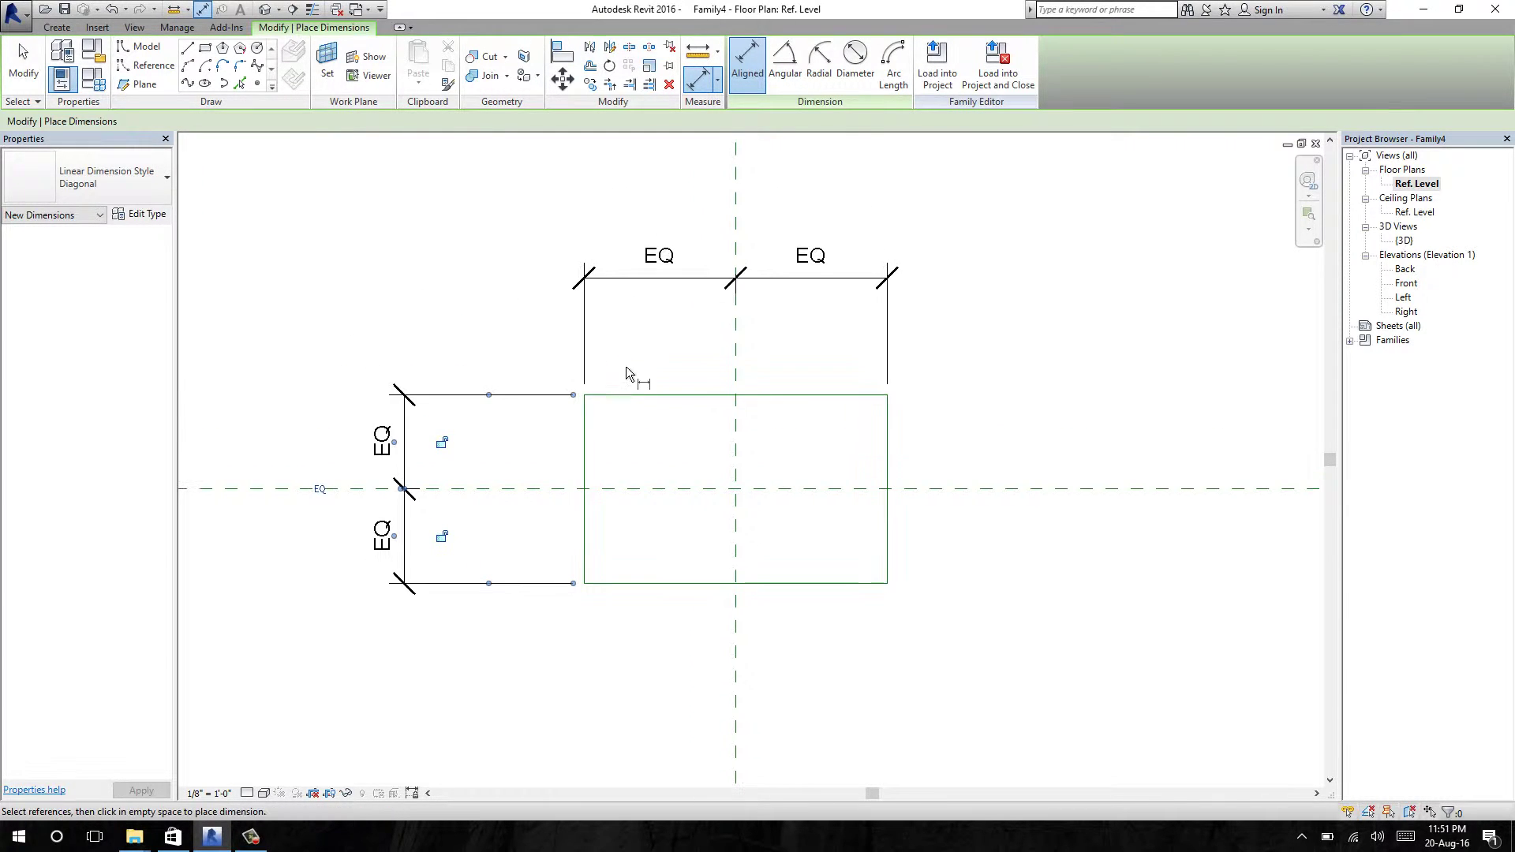
key("Escape")
key("Escape")
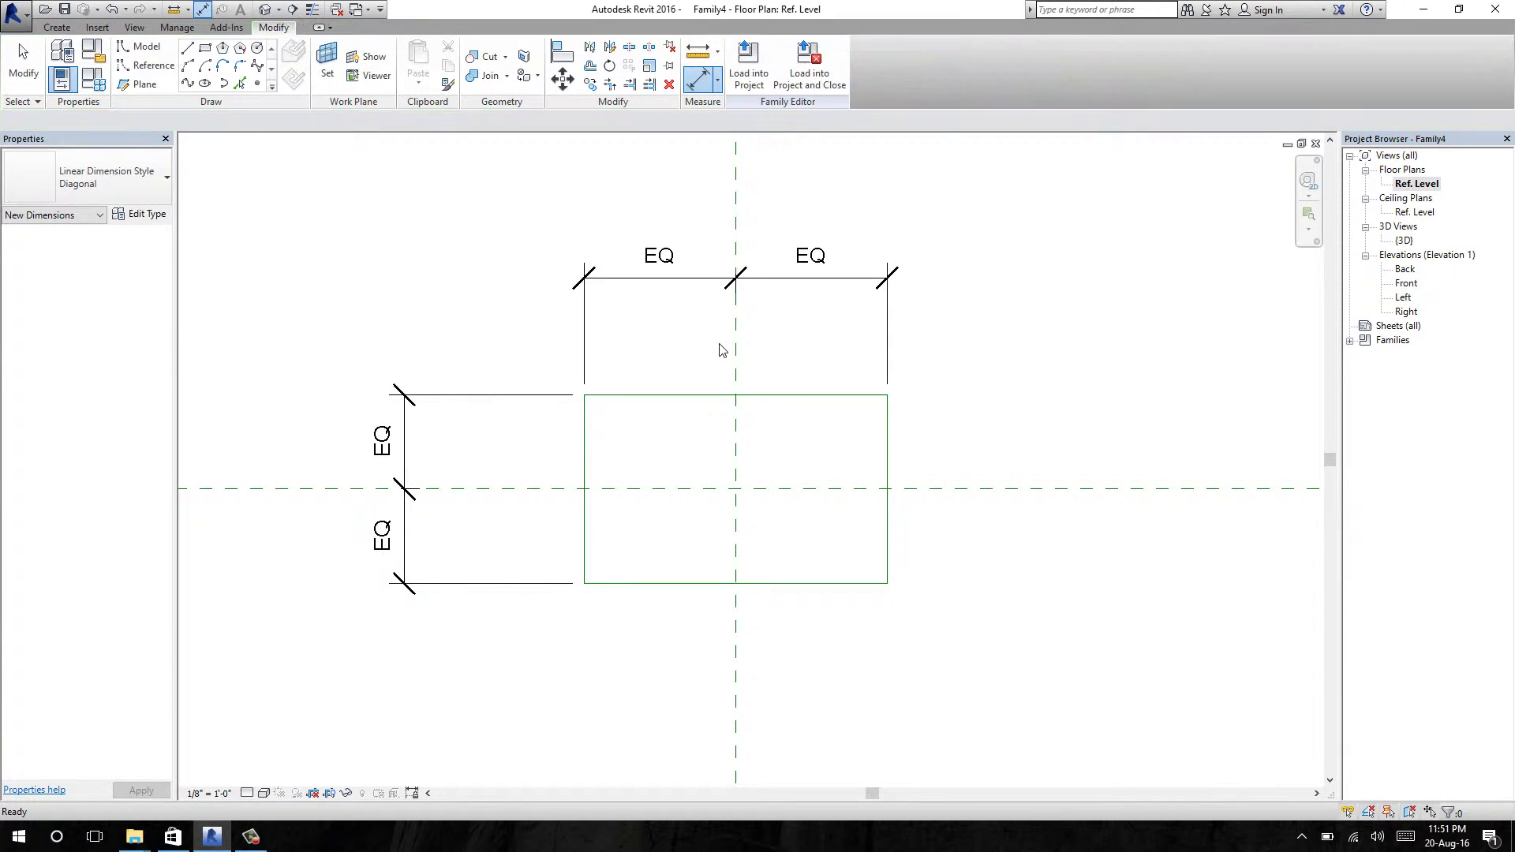
key("Escape")
middle_click_drag(674, 321, 661, 302)
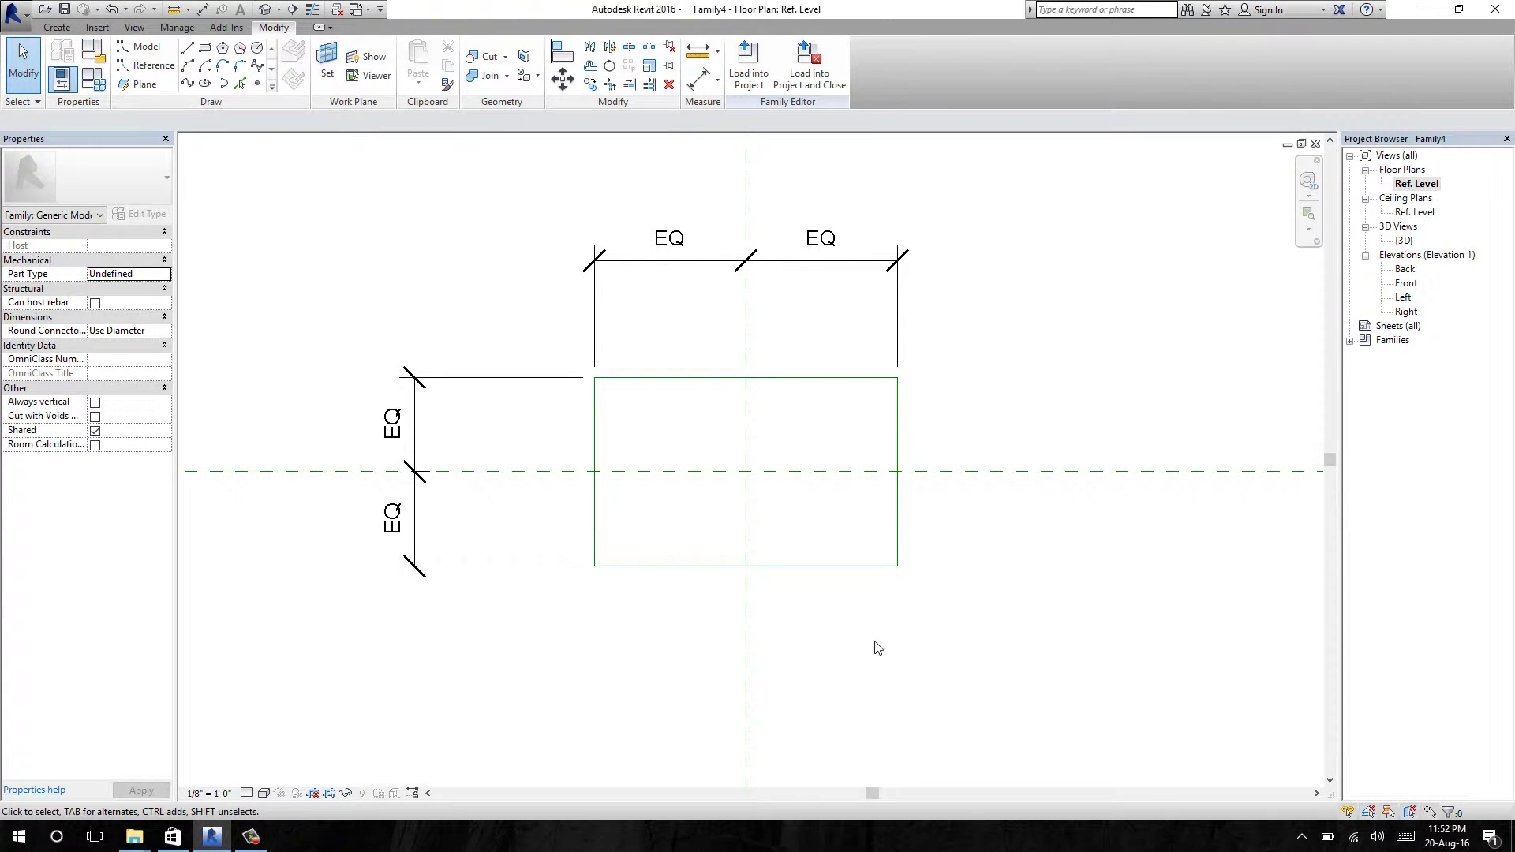
Step: Place an overall aligned dimension between the rectangle's two vertical sides, above the equalized horizontal dimension
key("Tab")
middle_click_drag(1114, 301, 1109, 339)
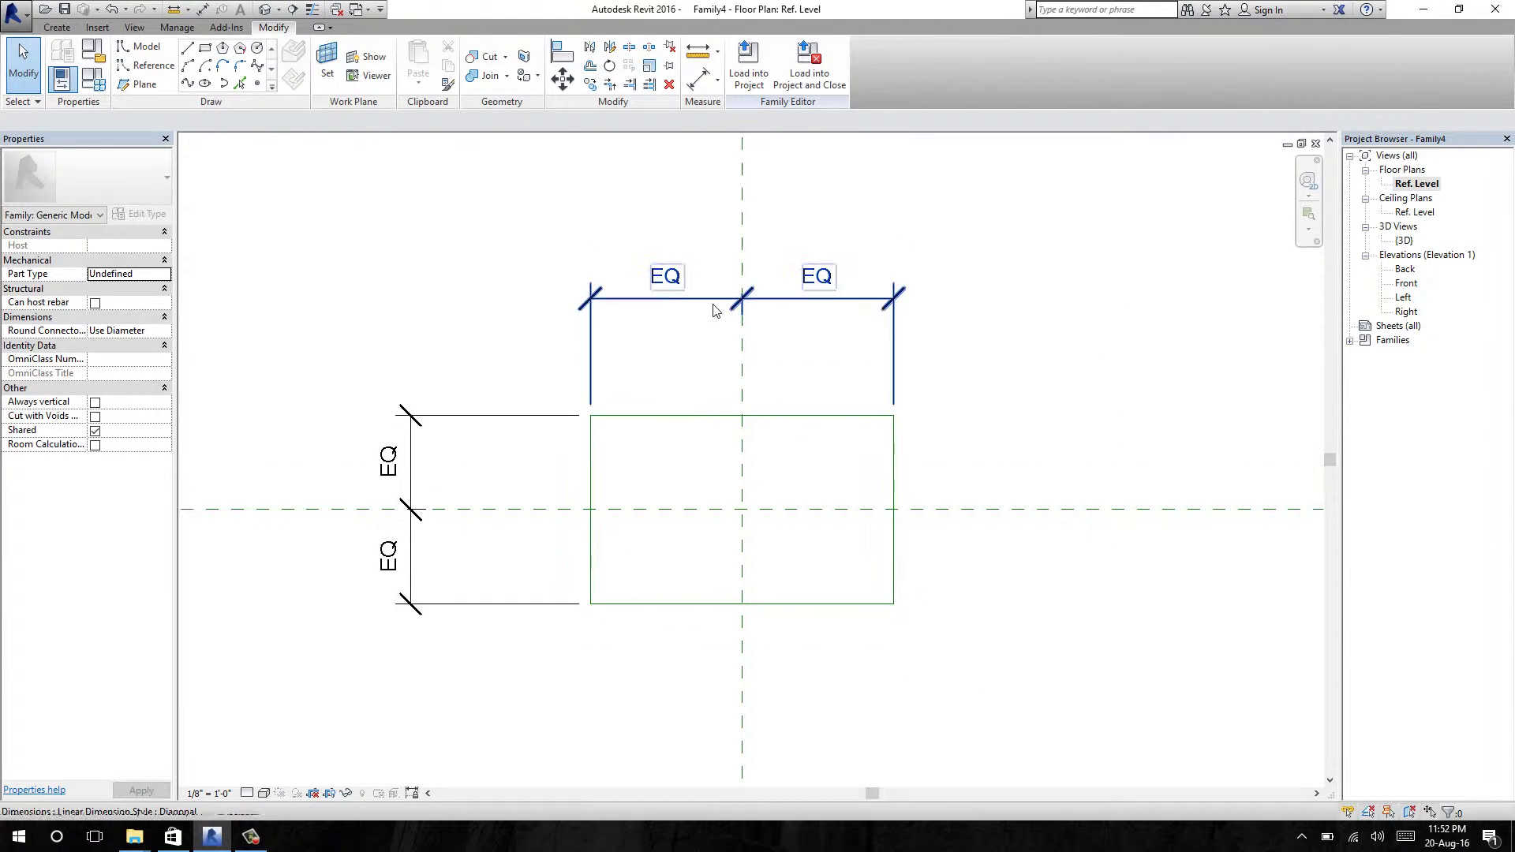
left_click(698, 74)
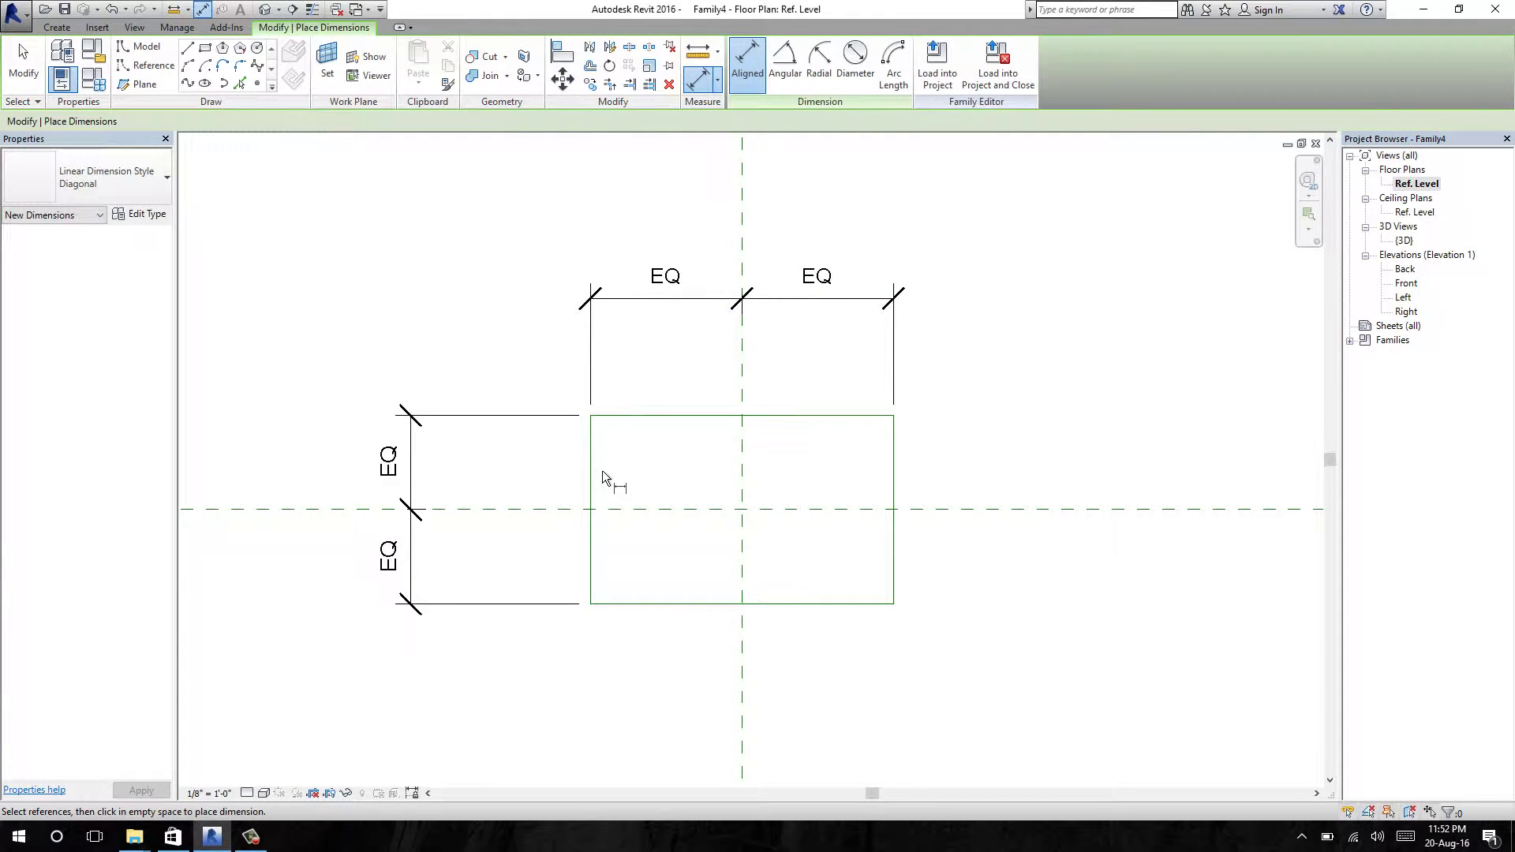
left_click(591, 562)
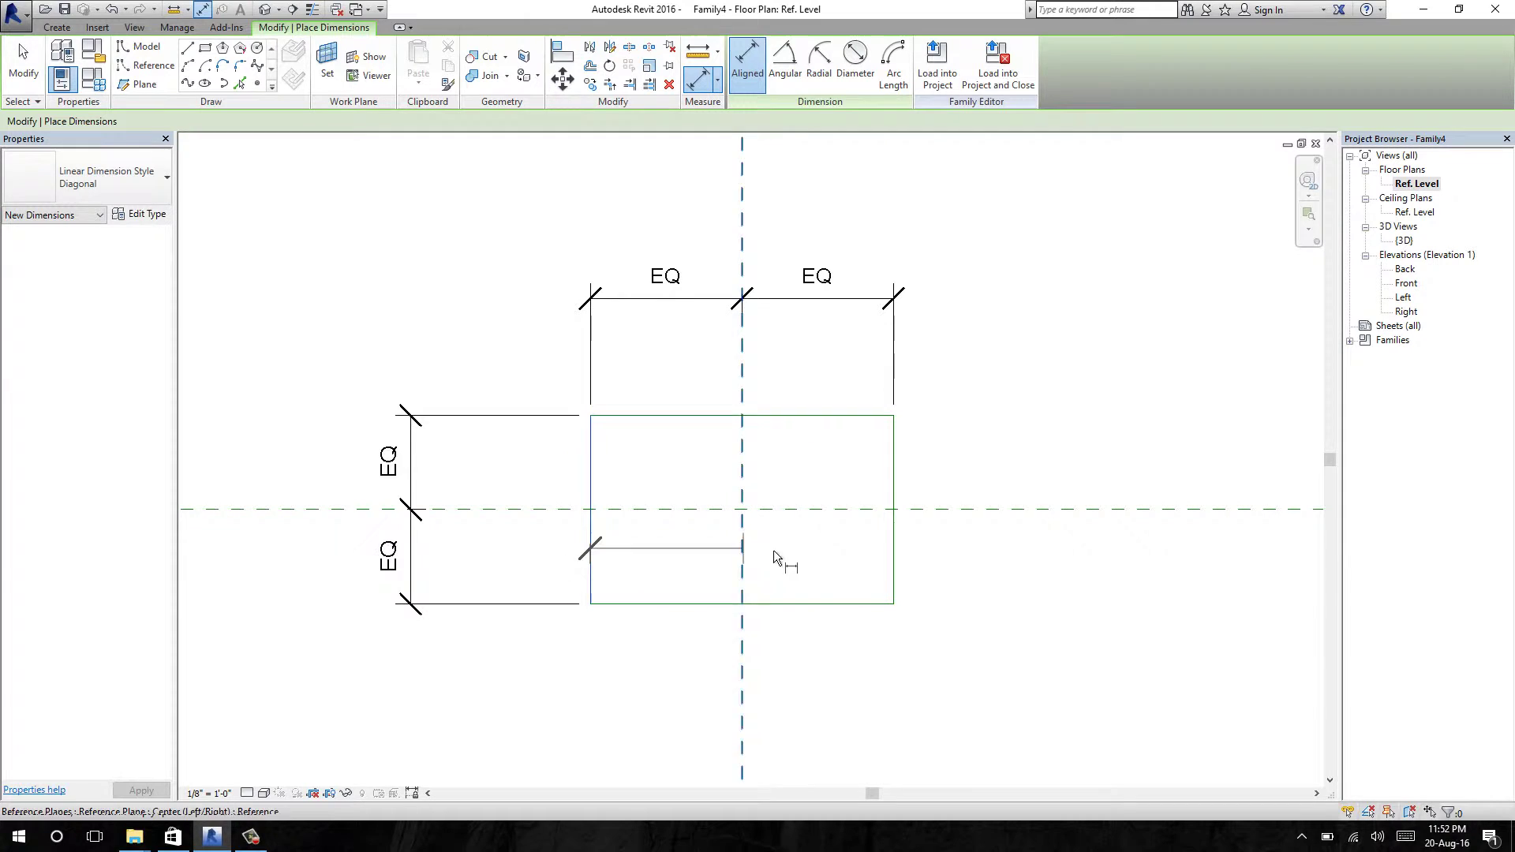
left_click(893, 557)
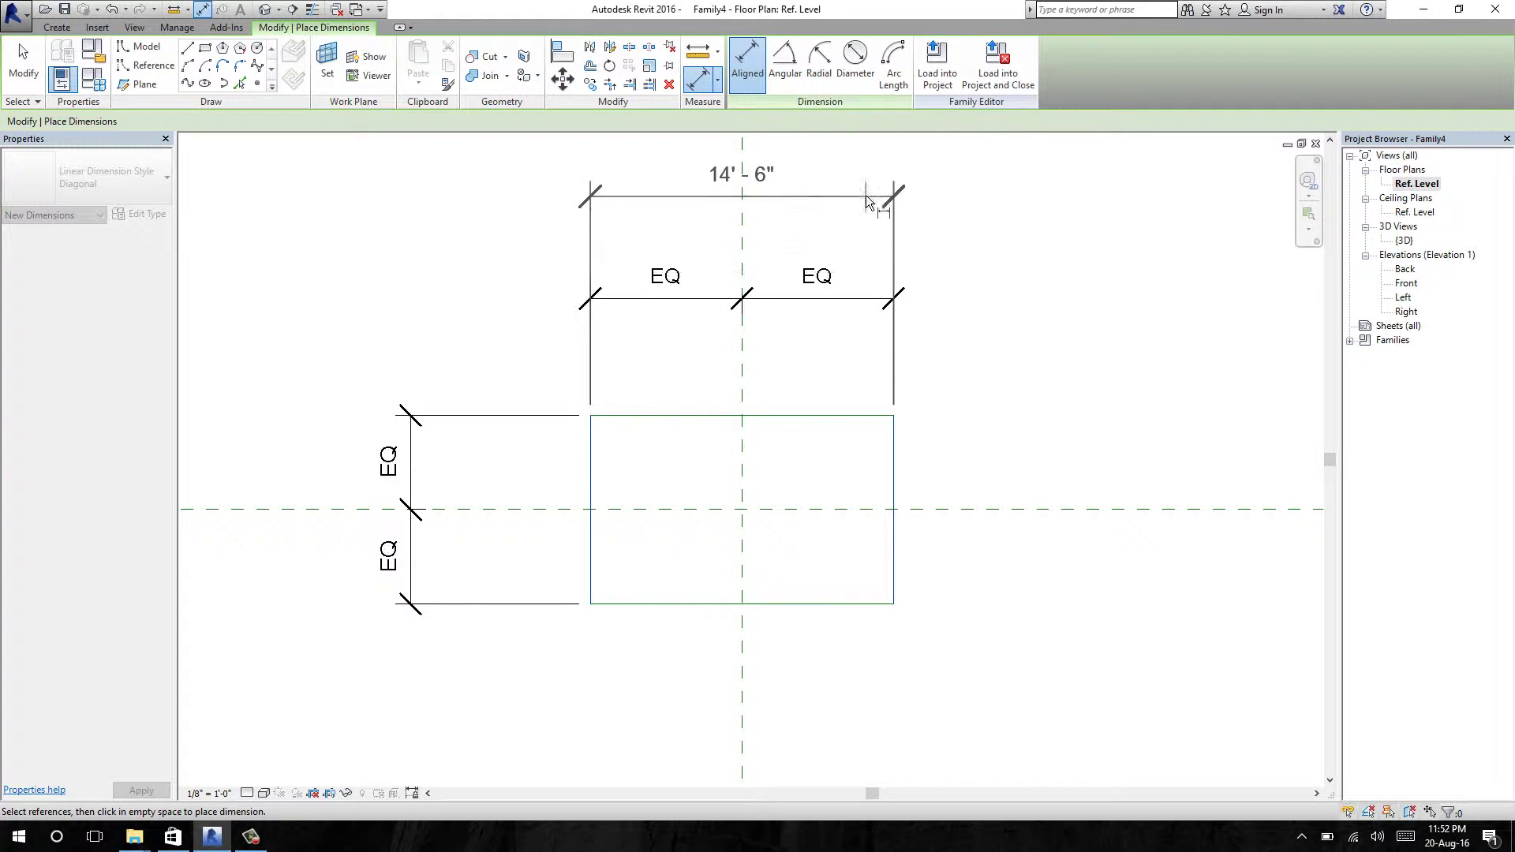
middle_click_drag(873, 197, 860, 322)
left_click(833, 276)
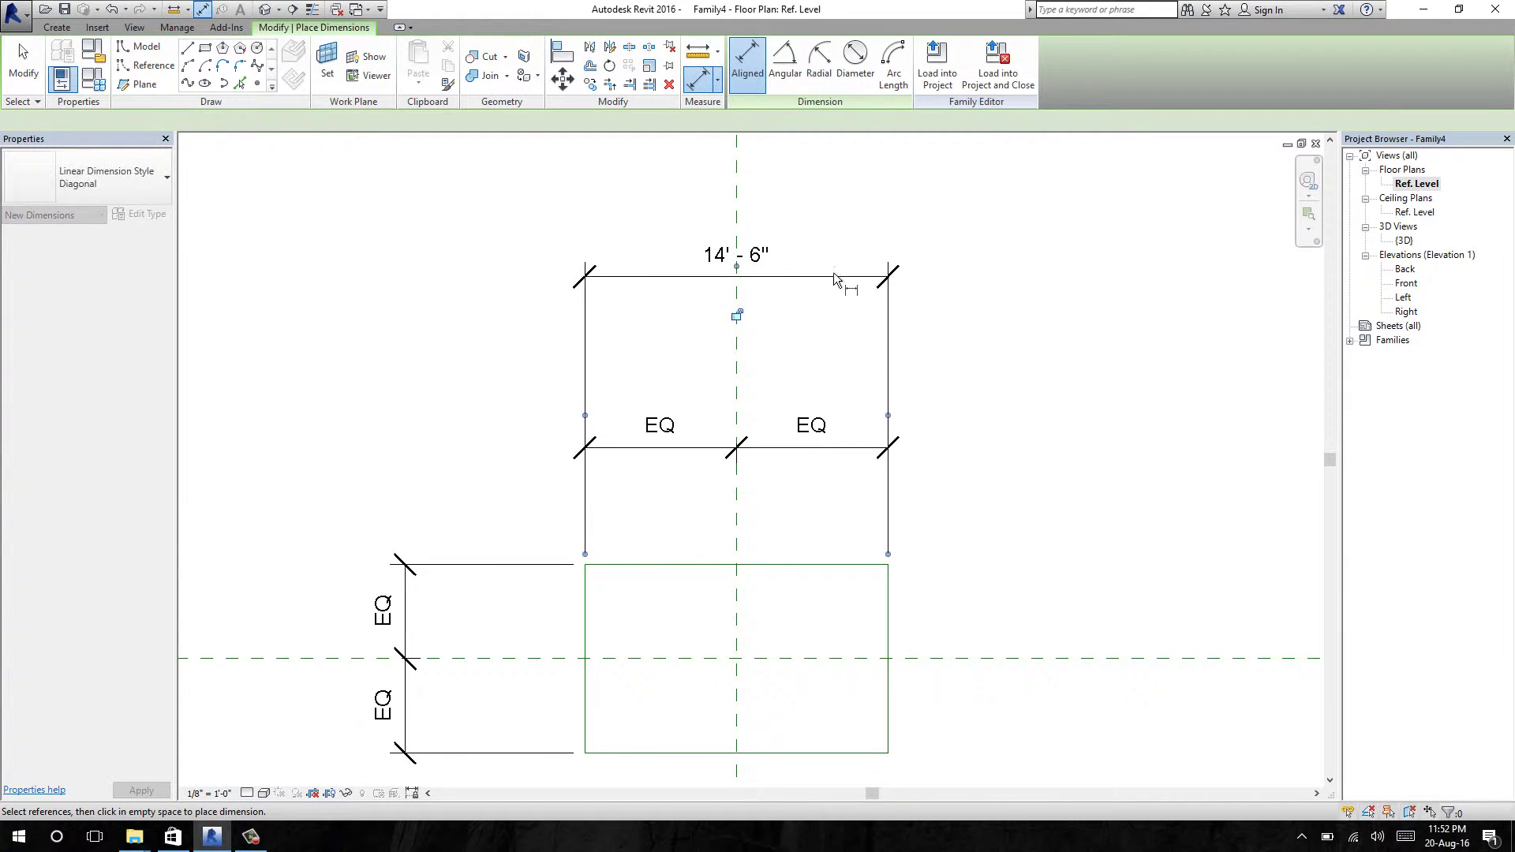
Step: Place an overall aligned dimension between the rectangle's two horizontal sides, outside the equalized vertical dimension
scroll(644, 523, "down", 2)
middle_click_drag(737, 444, 781, 333)
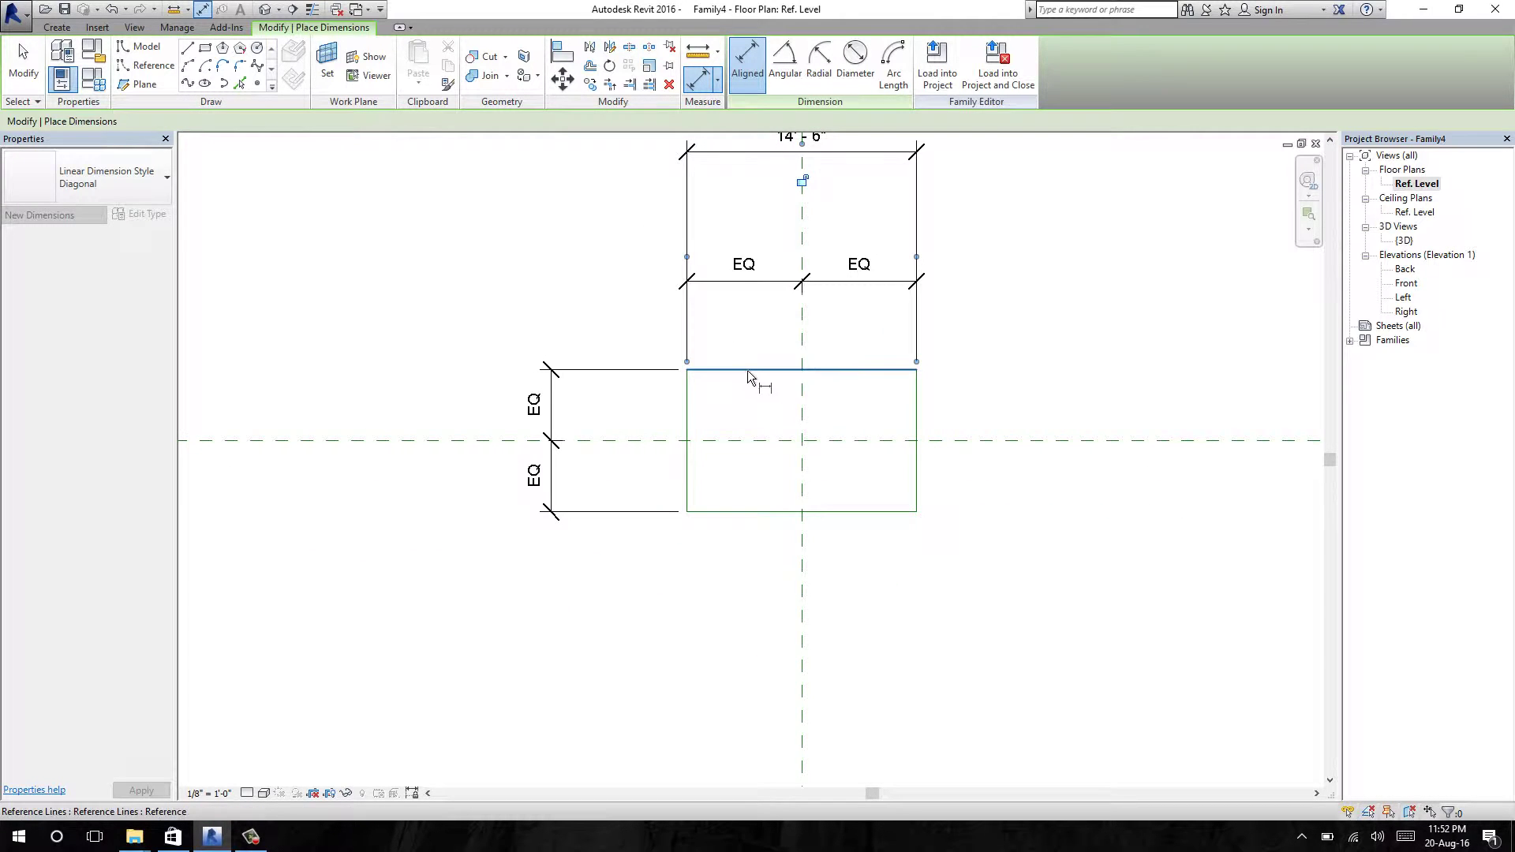
left_click(746, 369)
left_click(744, 512)
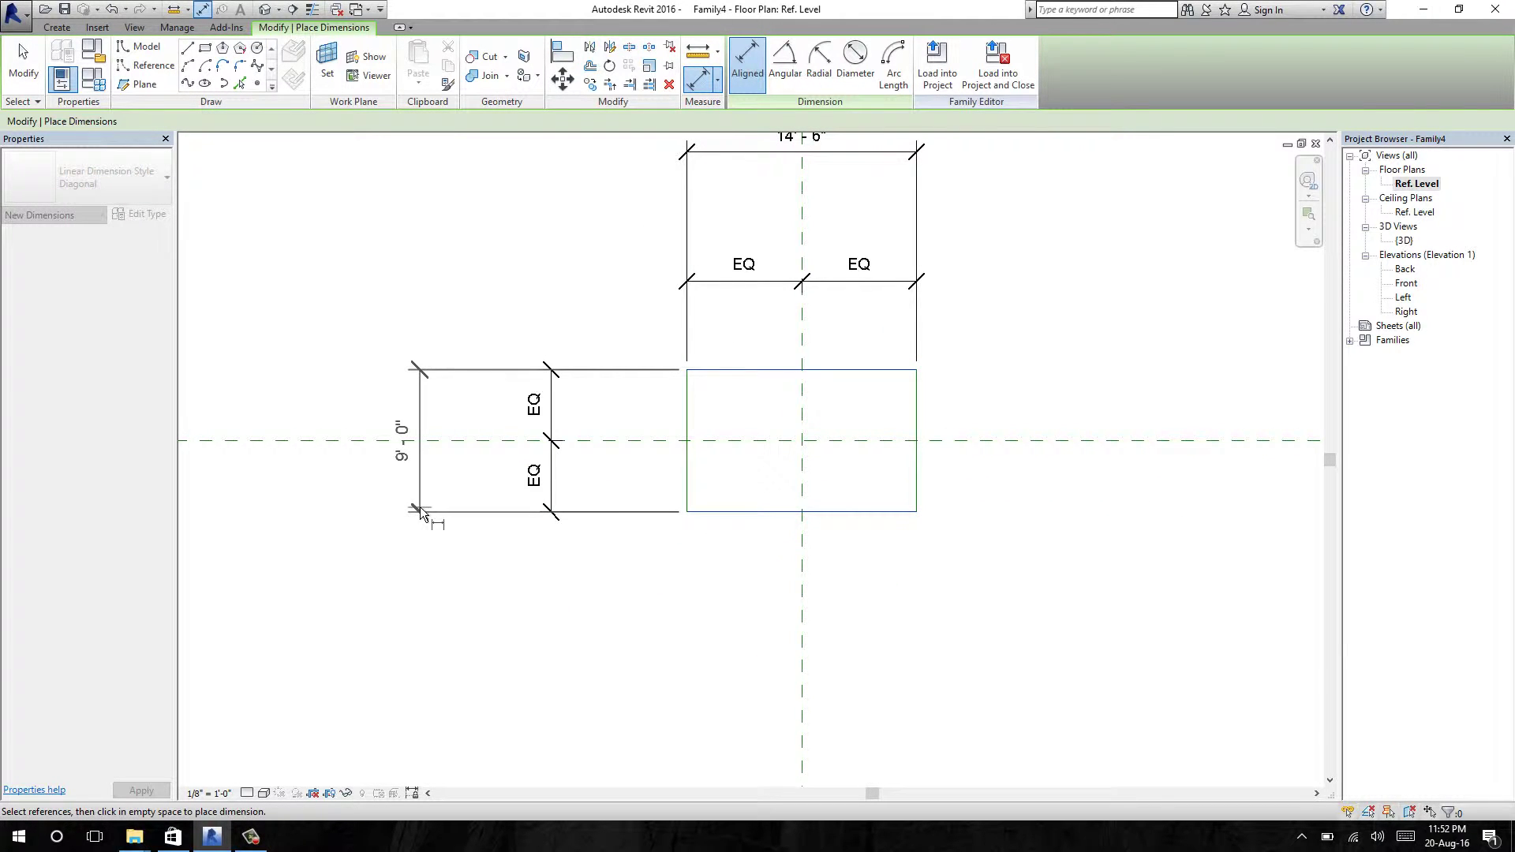
left_click(420, 506)
key("Escape")
key("Escape")
middle_click_drag(663, 369, 588, 474)
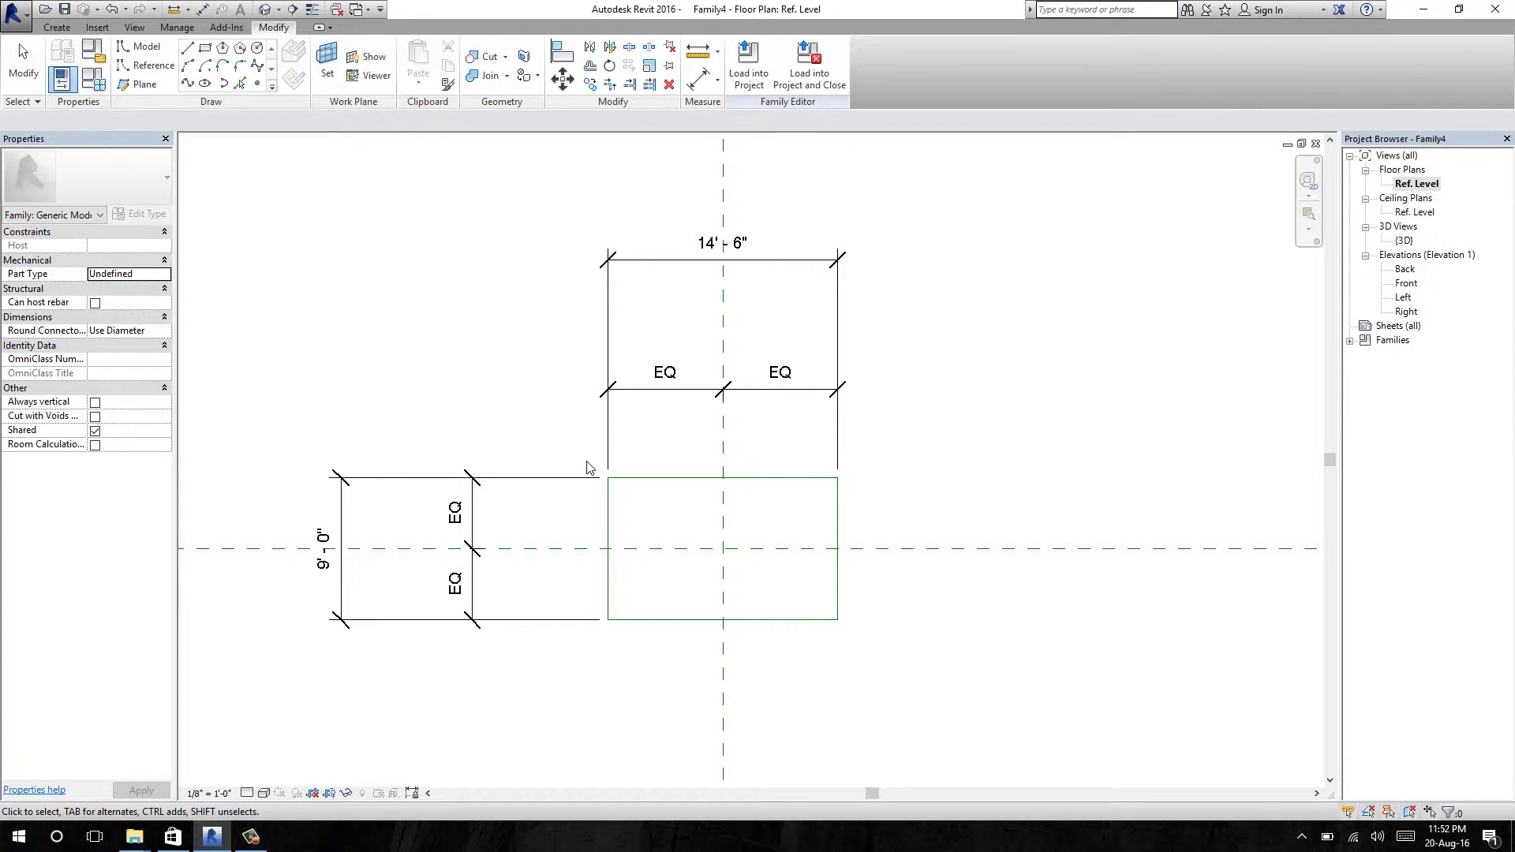
key("Escape")
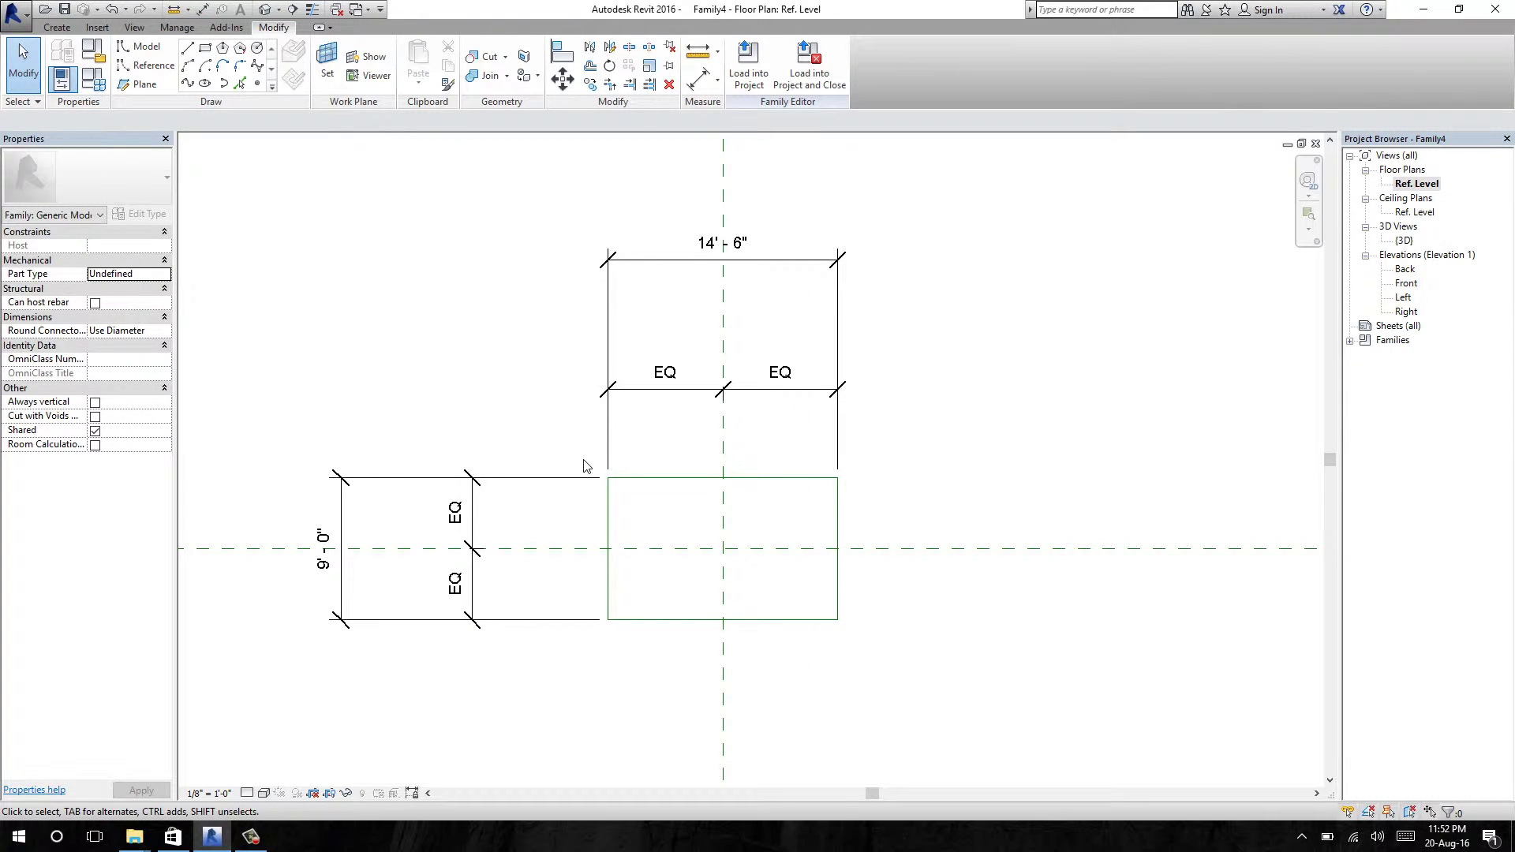
Step: Label the rectangle's overall width dimension with a new family type parameter named Base, grouped under Dimensions
left_click(648, 263)
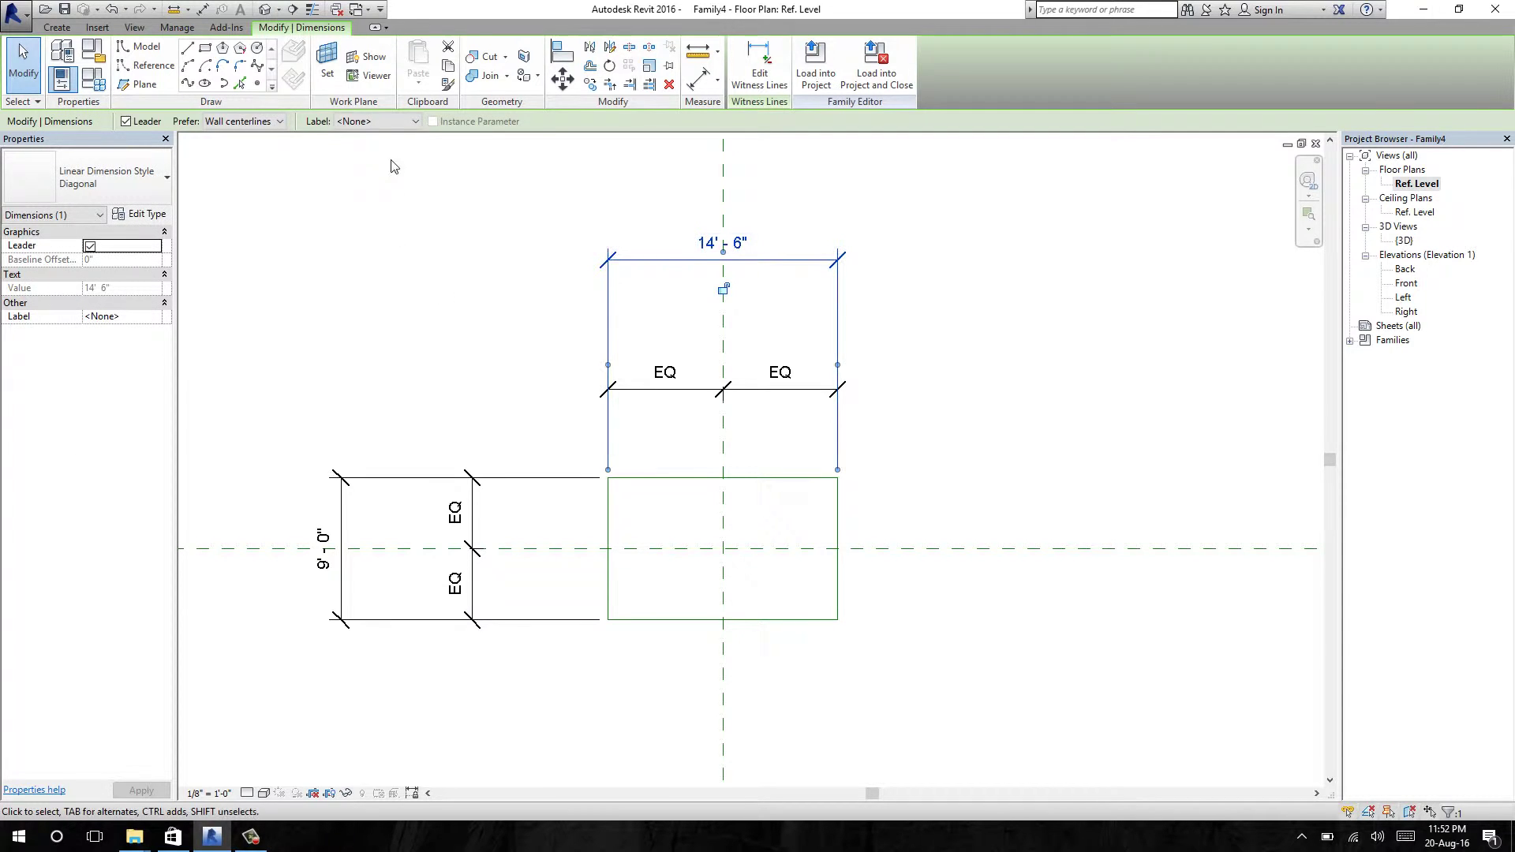
left_click(386, 124)
left_click(379, 149)
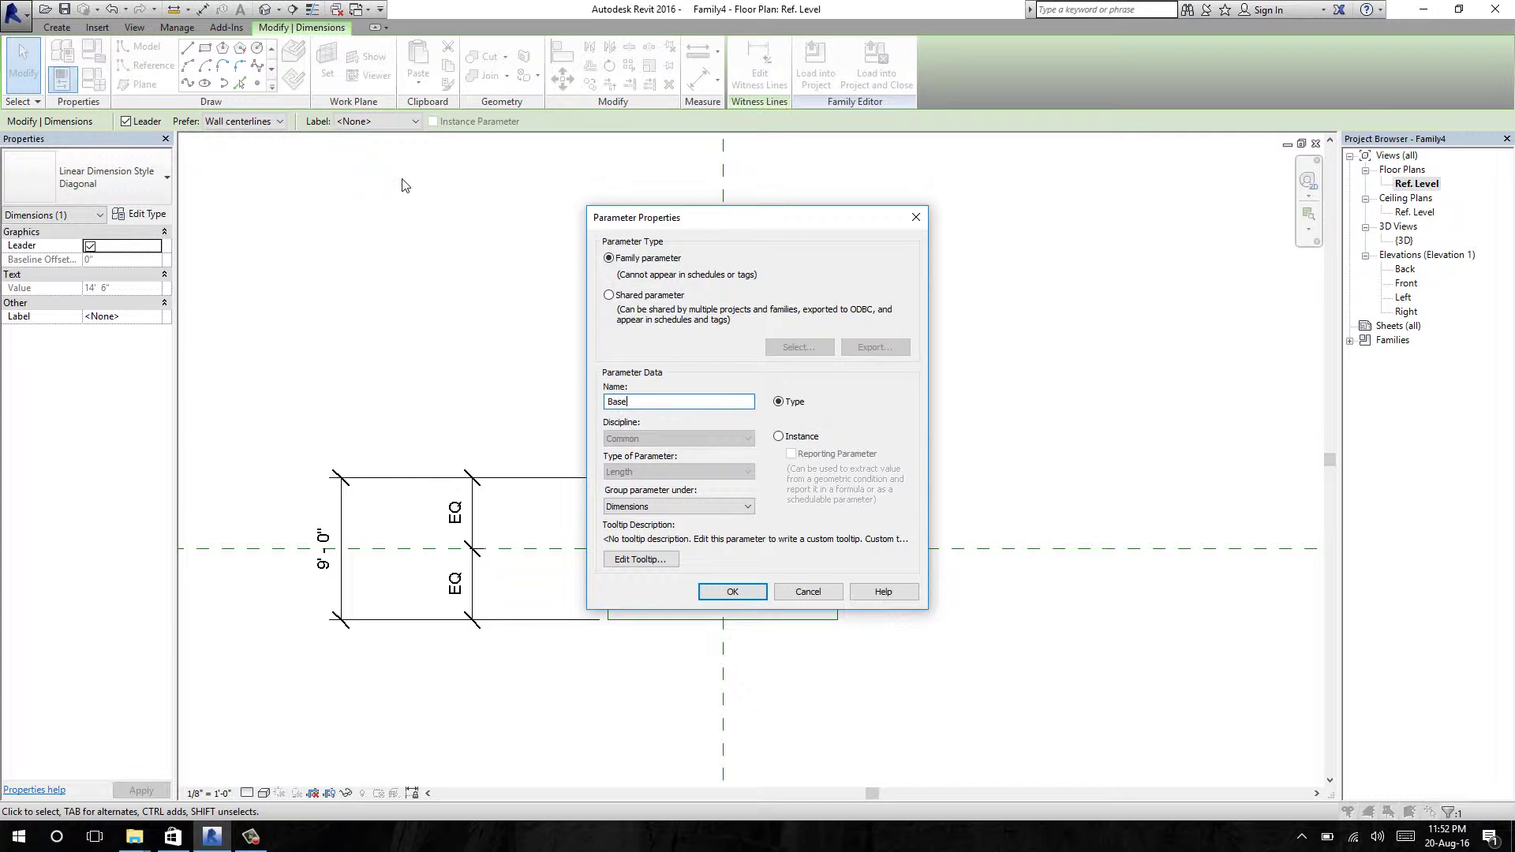
left_click(733, 593)
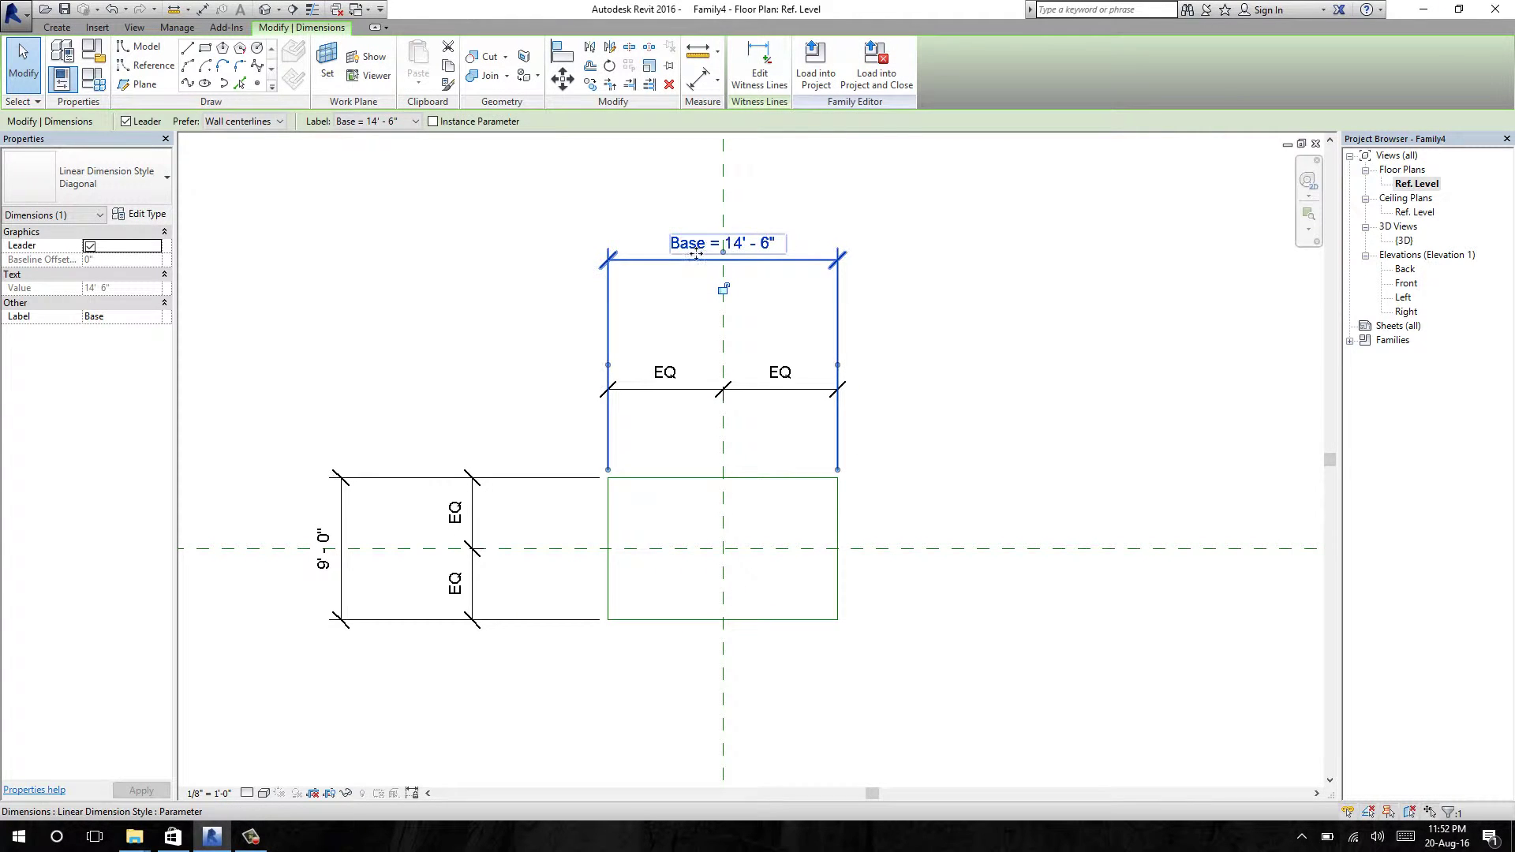
left_click(859, 300)
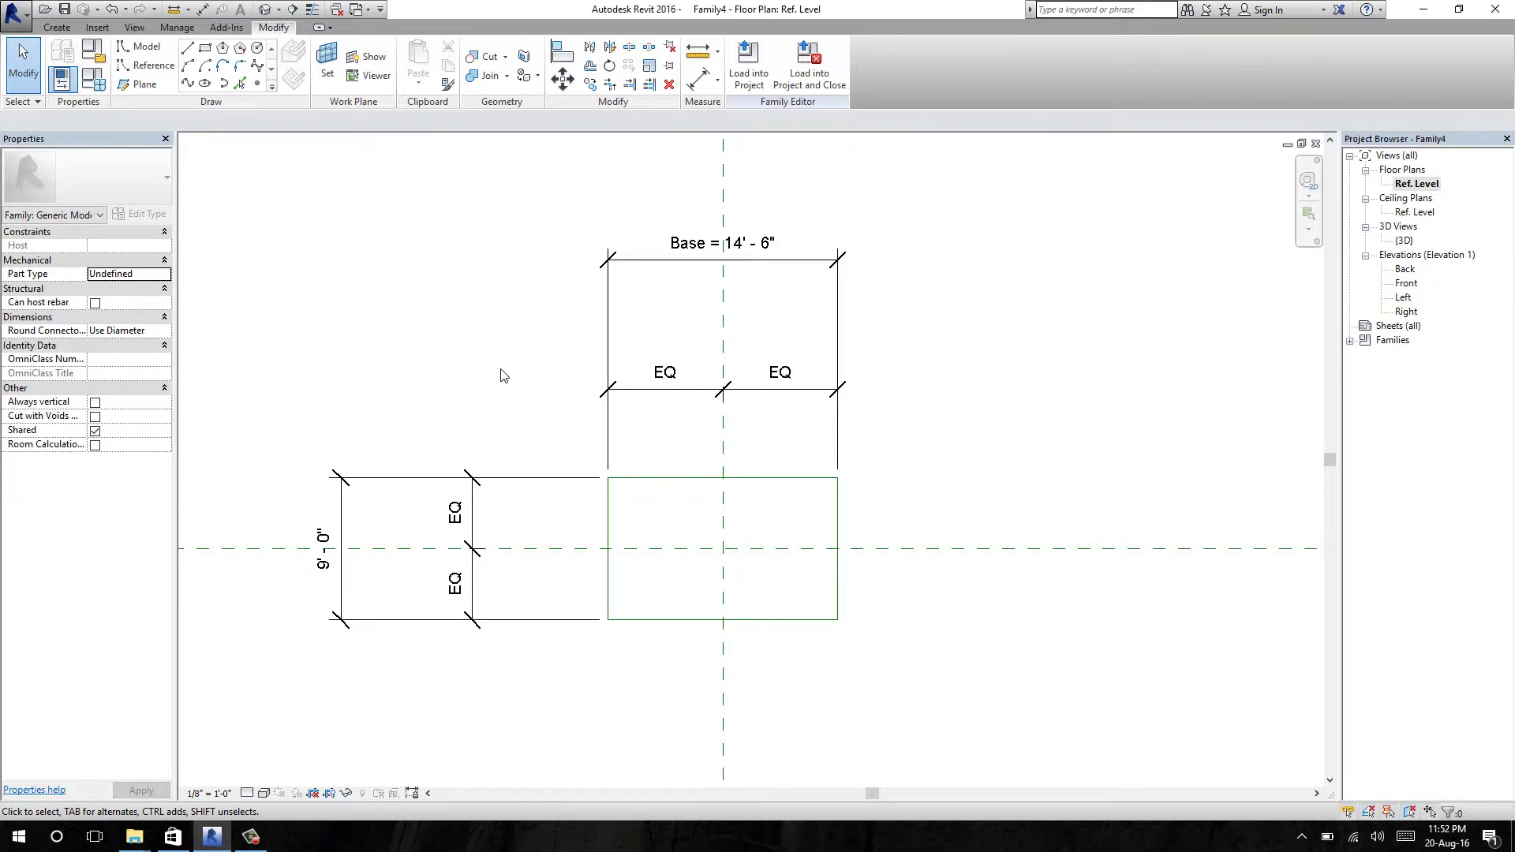
Step: Label the rectangle's overall vertical dimension with the existing Base parameter
left_click(384, 487)
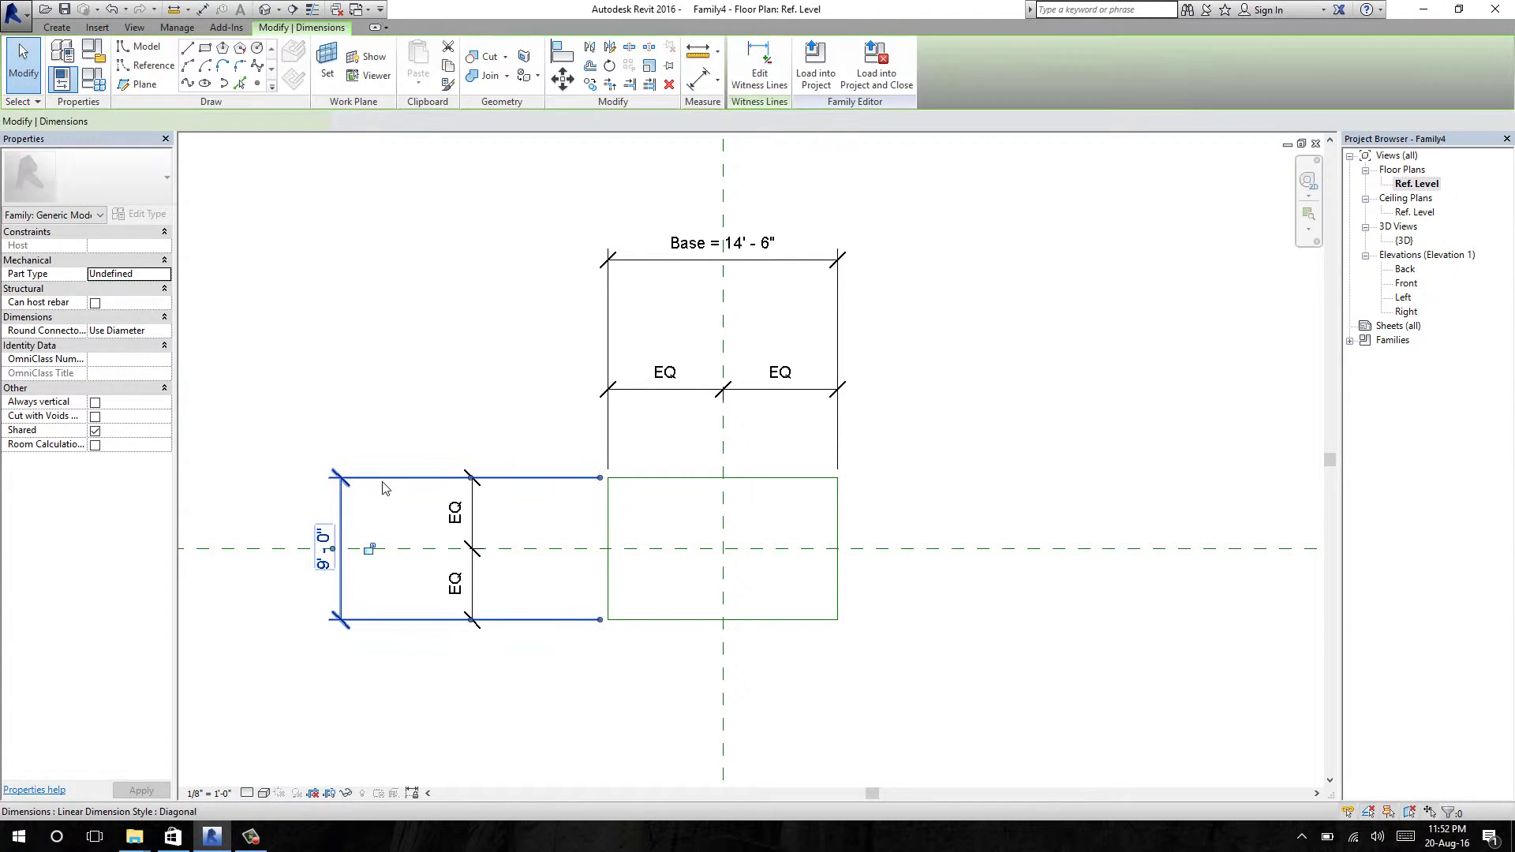
left_click(390, 124)
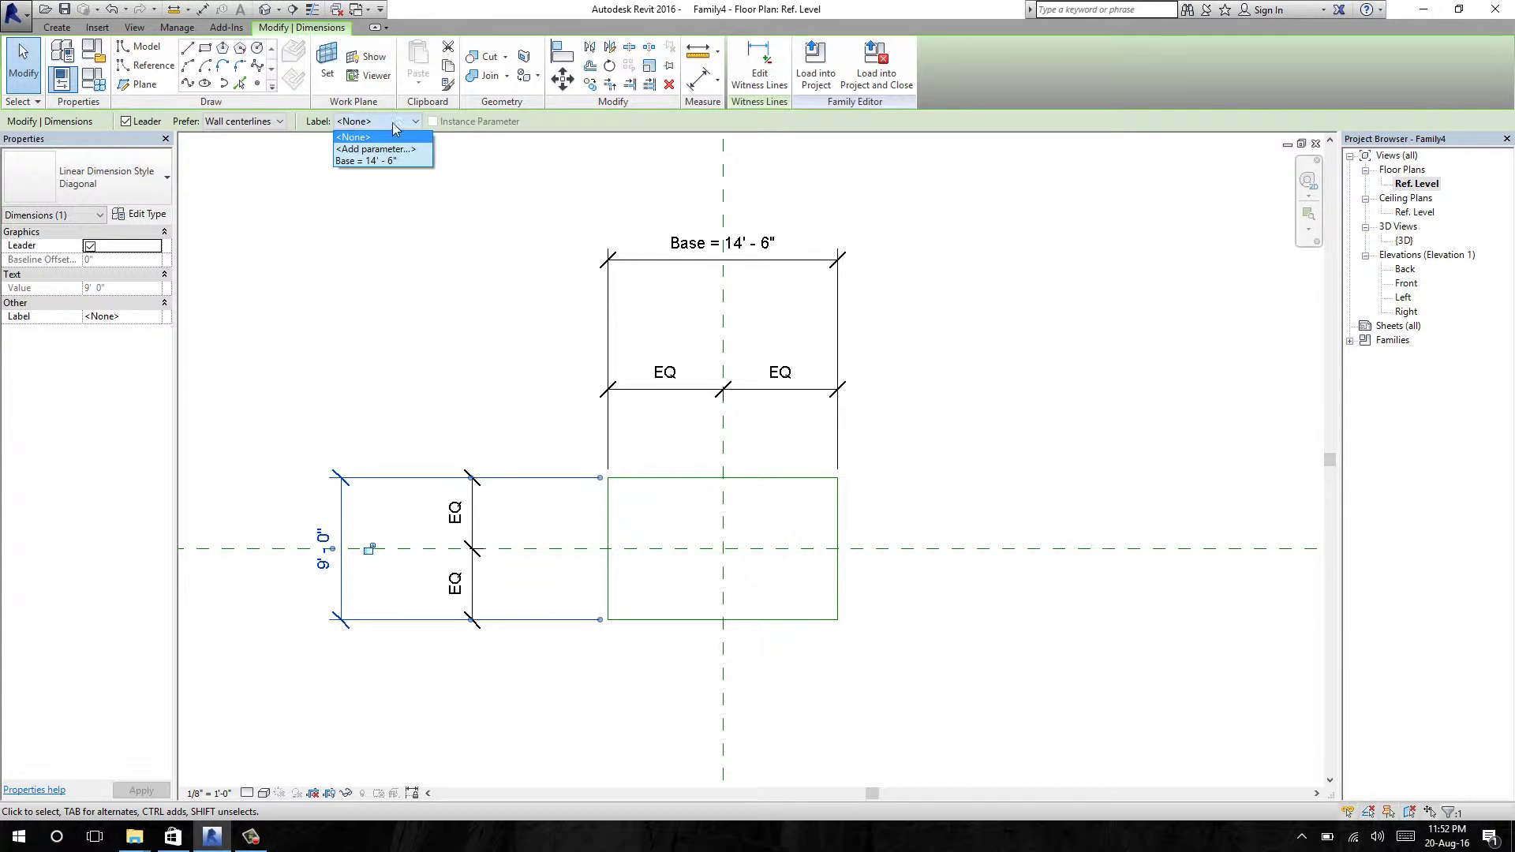
left_click(362, 161)
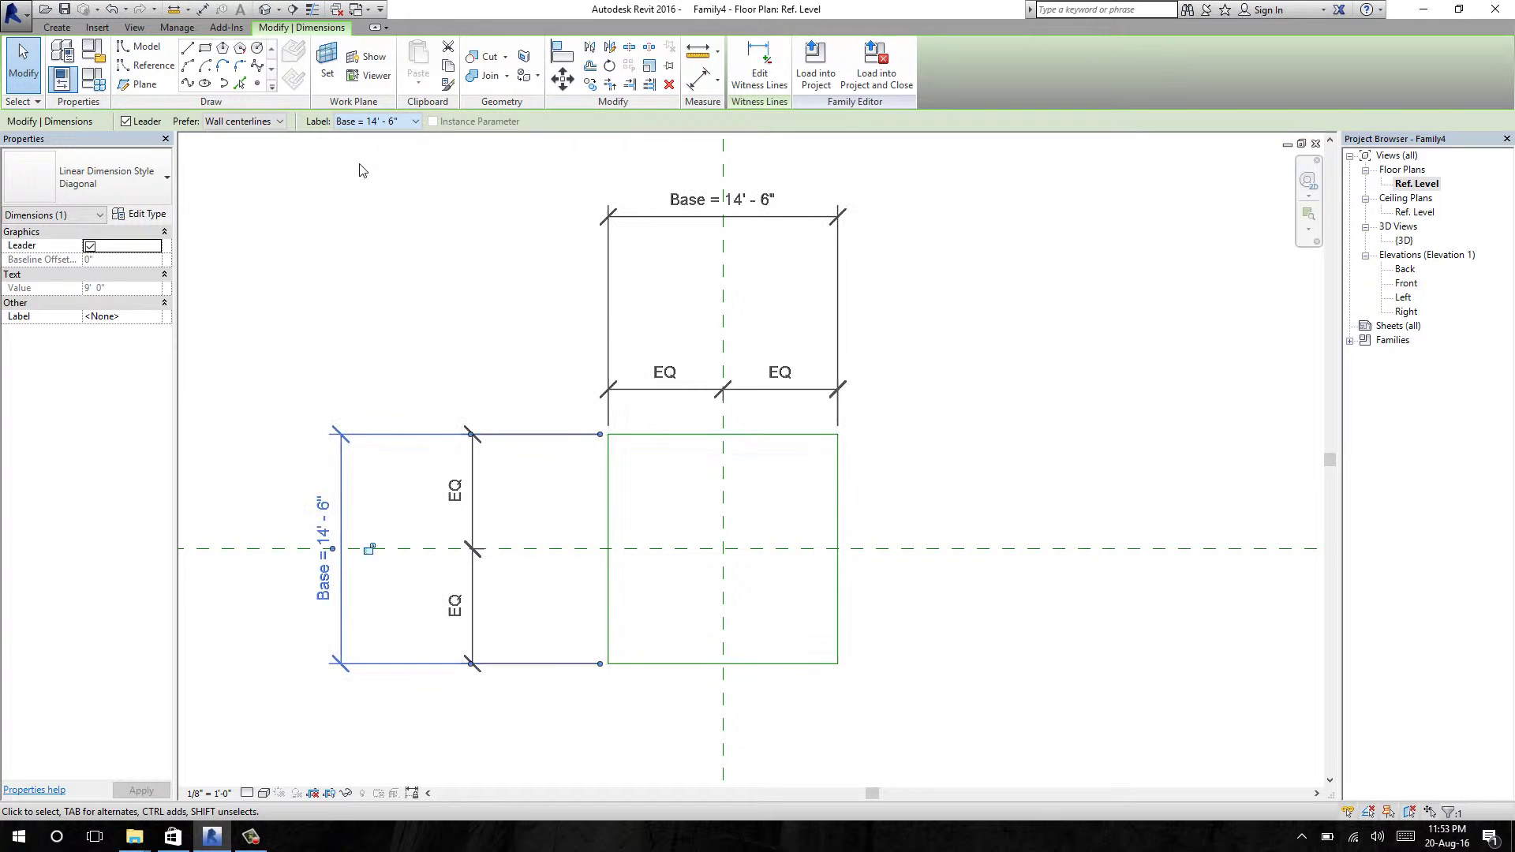
left_click(352, 375)
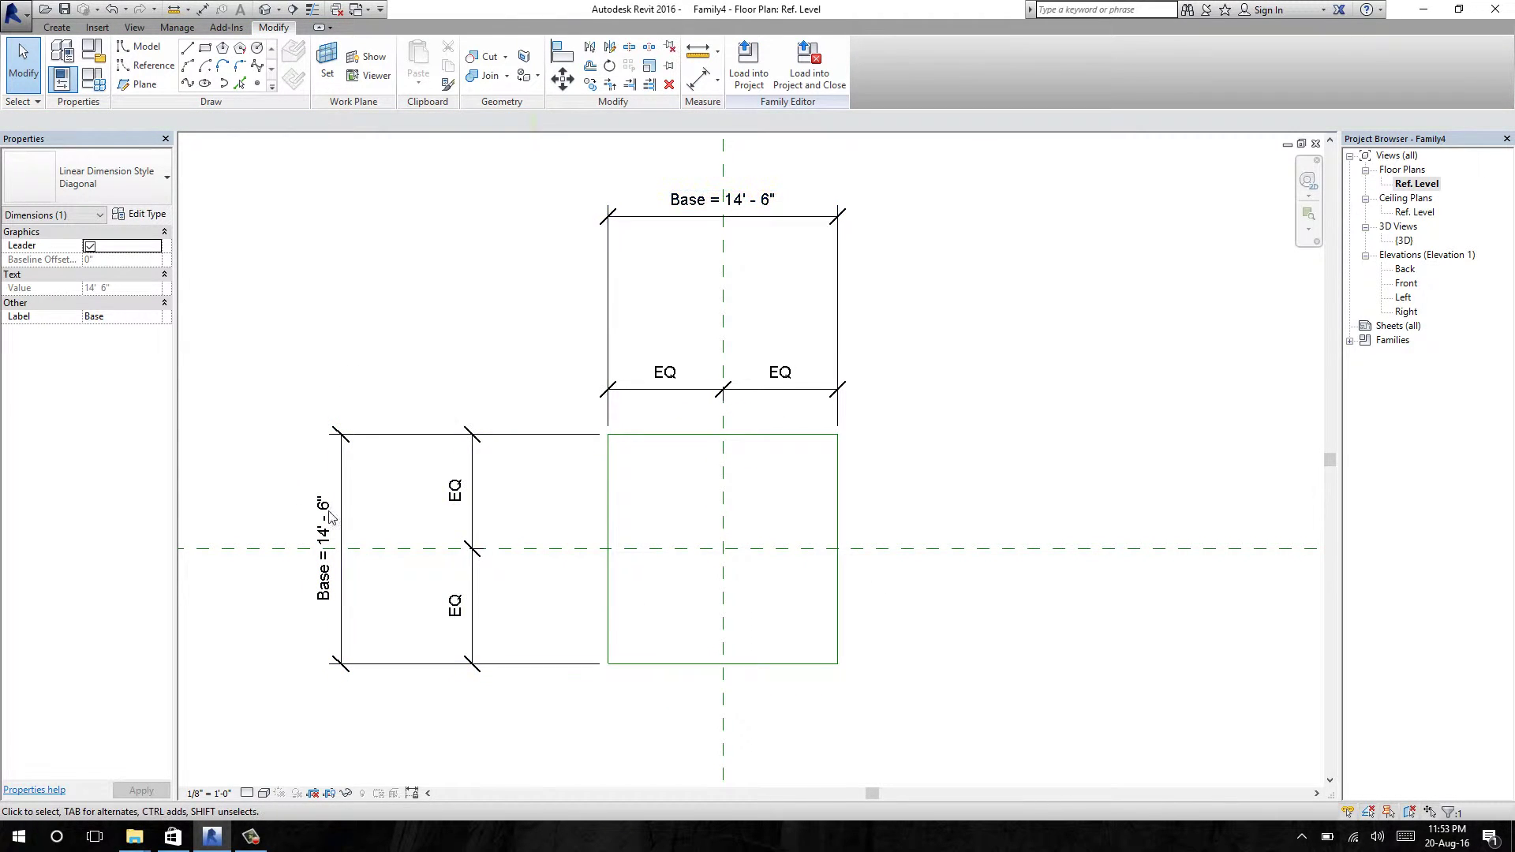
Step: In the default 3D view, create a solid block form from the closed loop of four reference lines
middle_click_drag(365, 372, 398, 375)
scroll(392, 371, "down", 1)
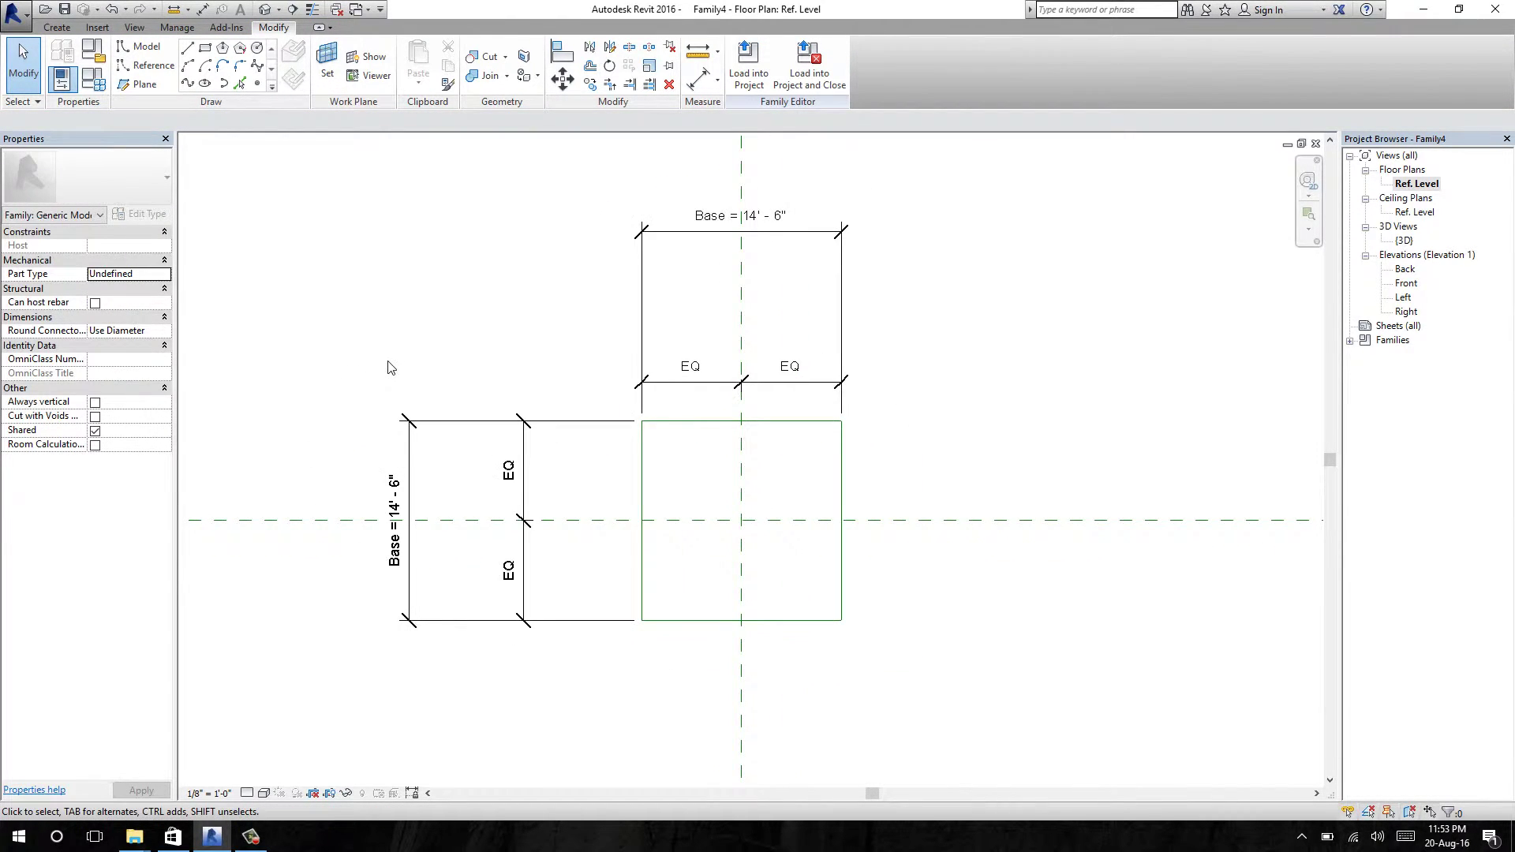
left_click(265, 10)
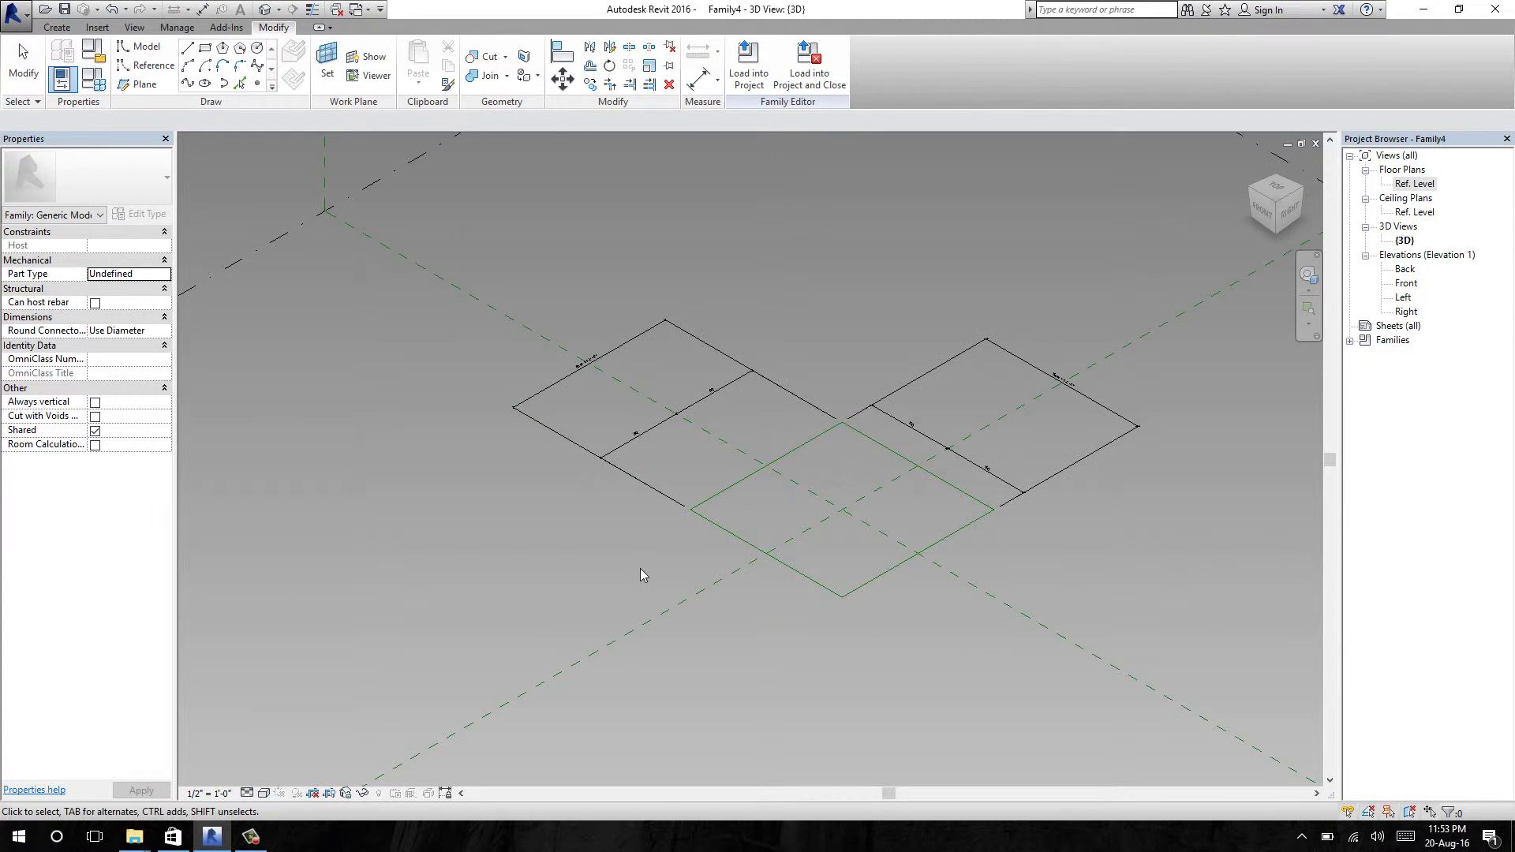
key("Tab")
left_click(752, 541)
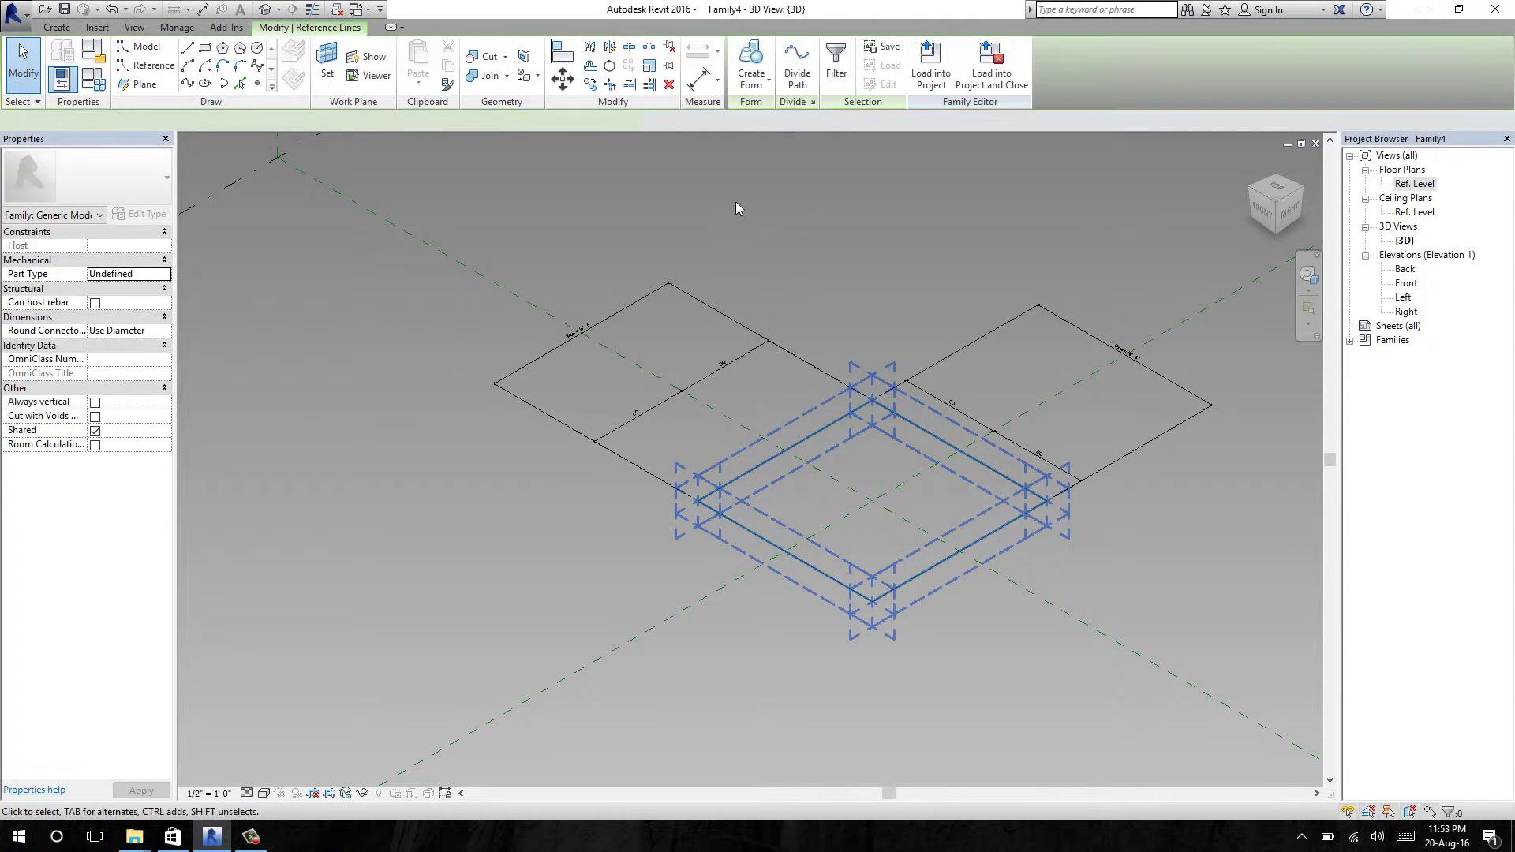
left_click(750, 57)
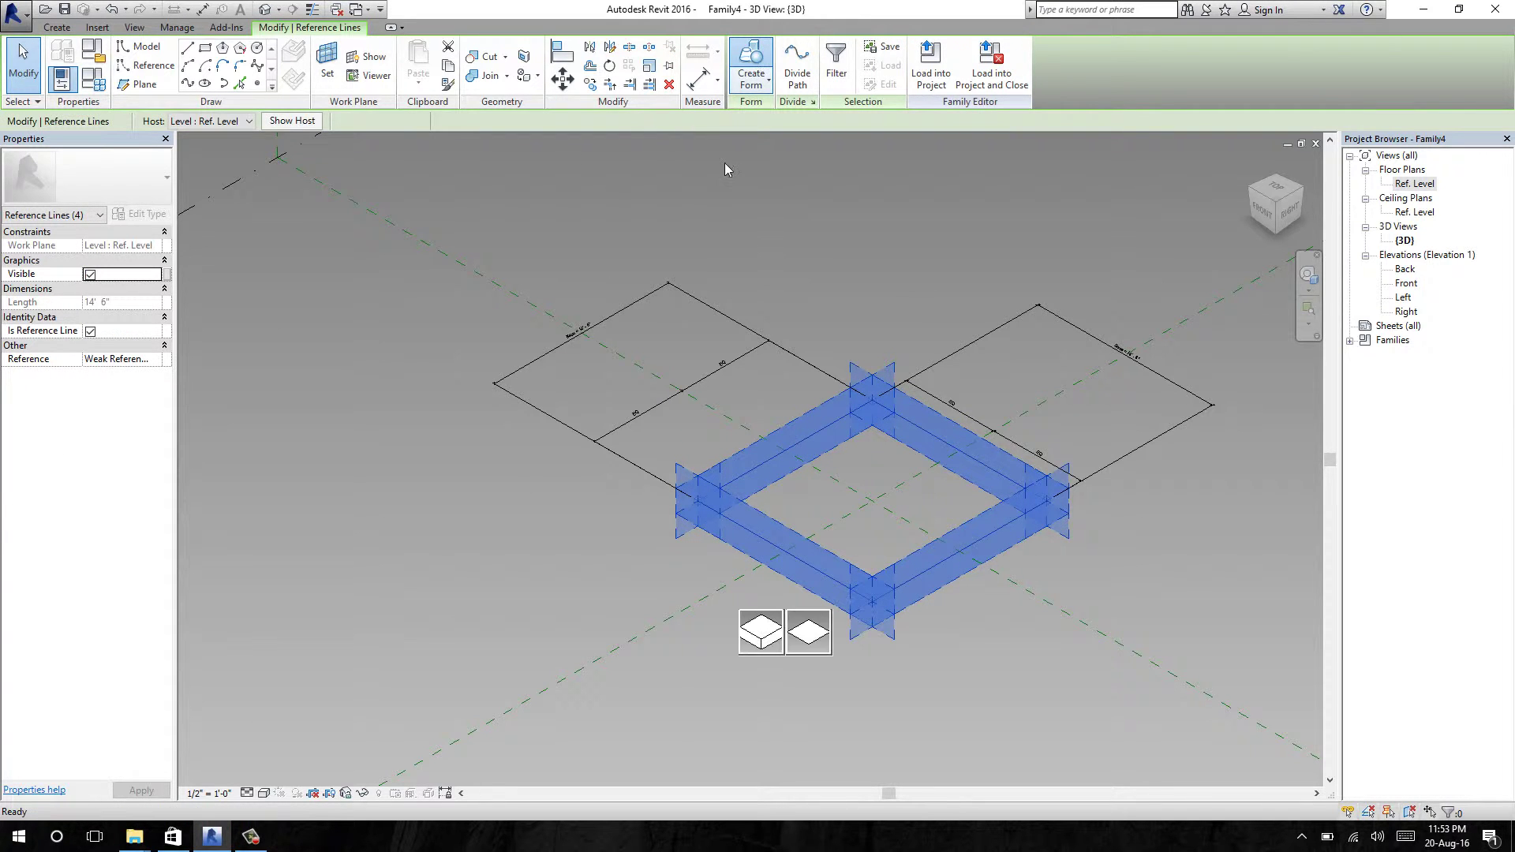
left_click(772, 632)
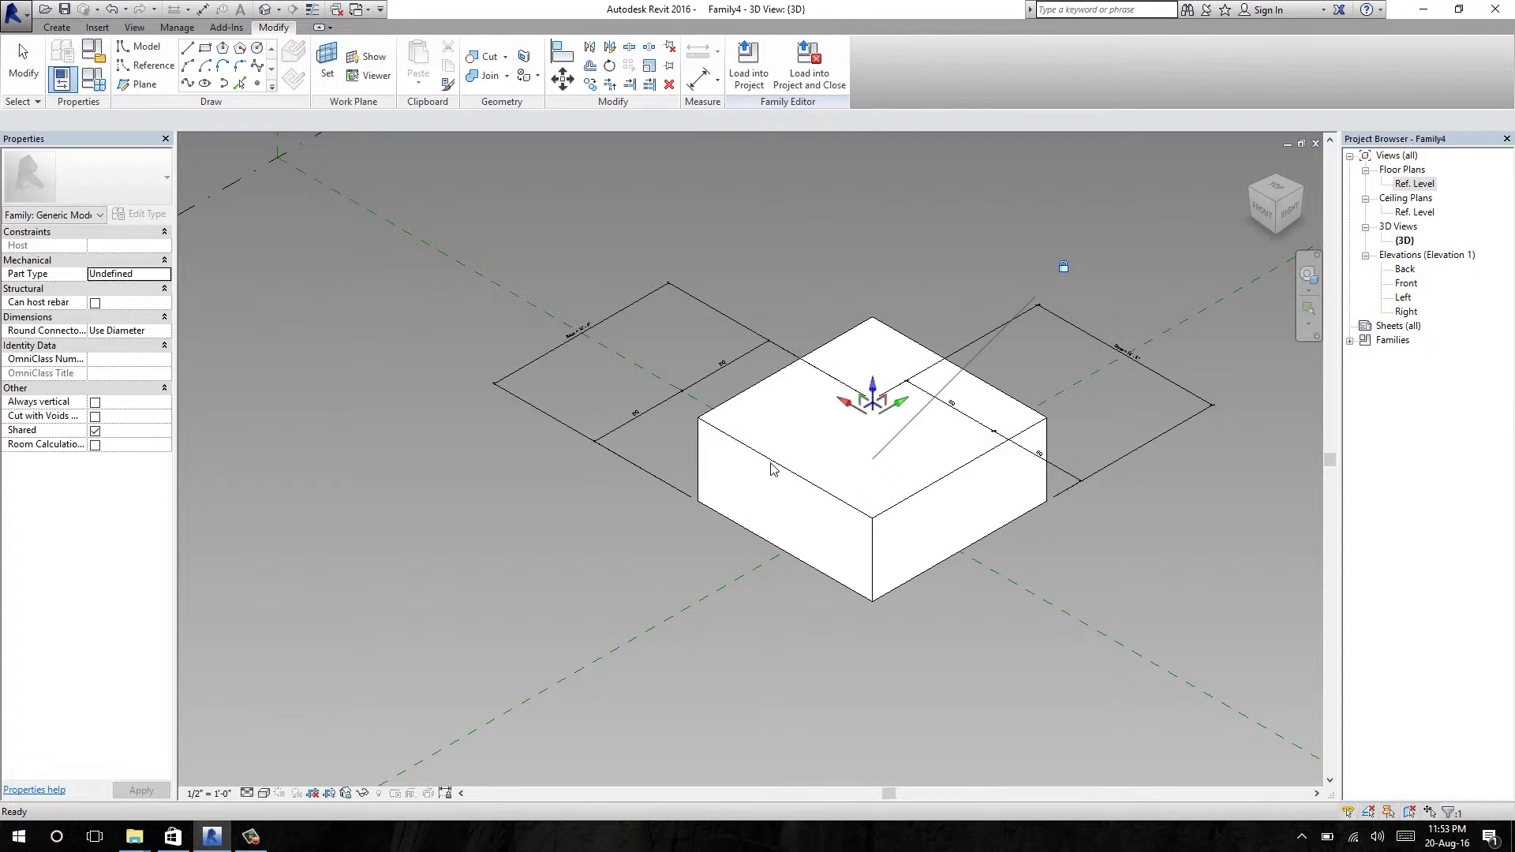
Step: Examine the solid block and its Base and equality dimensions from several sides in 3D
left_click(817, 413)
middle_click_drag(697, 463, 1024, 424, "shift")
left_click(1024, 424)
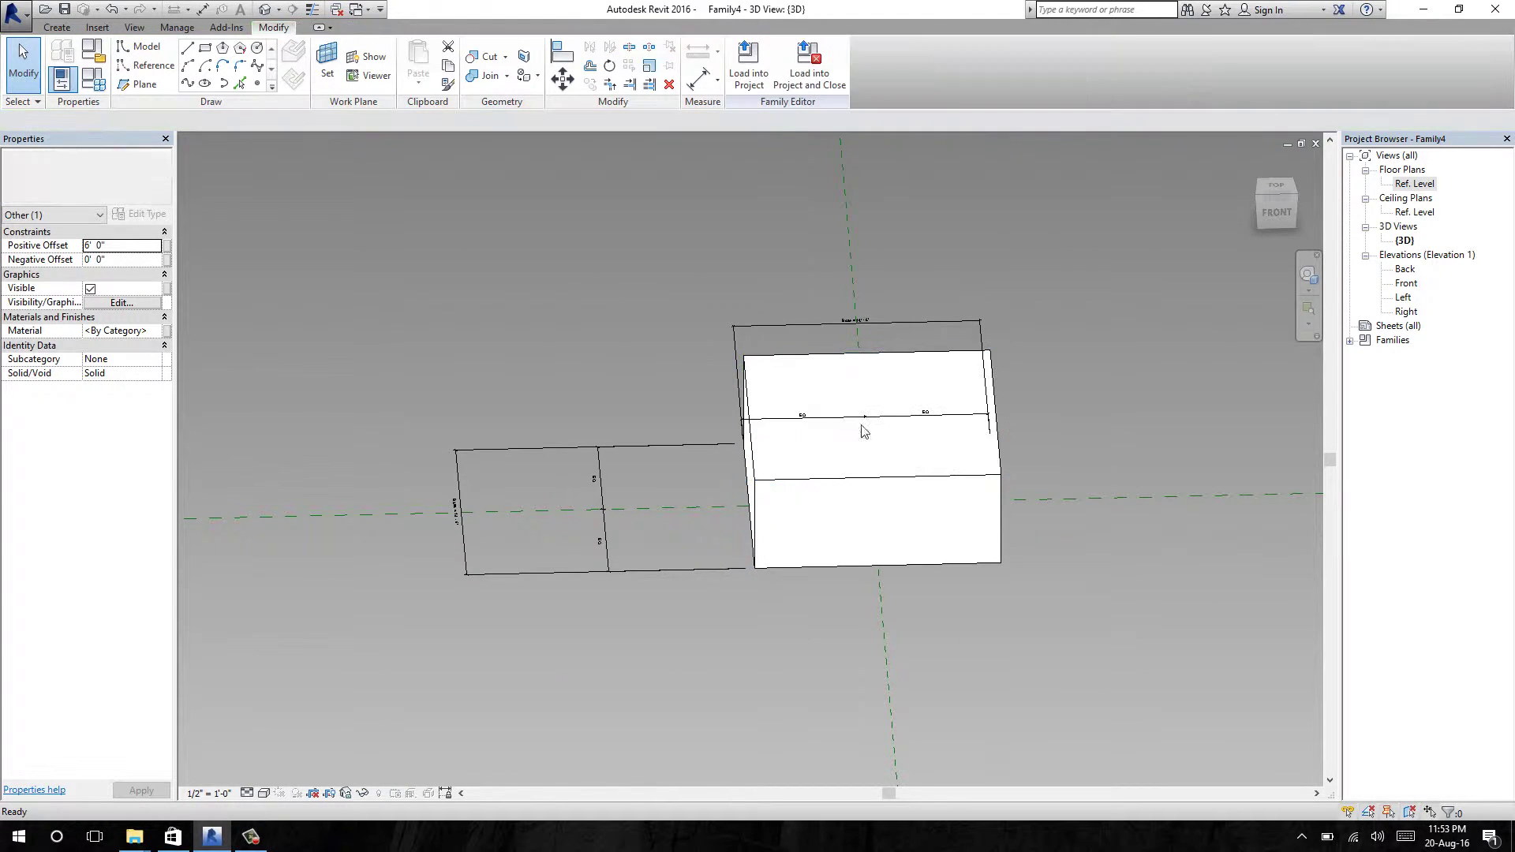
middle_click_drag(769, 429, 703, 357, "shift")
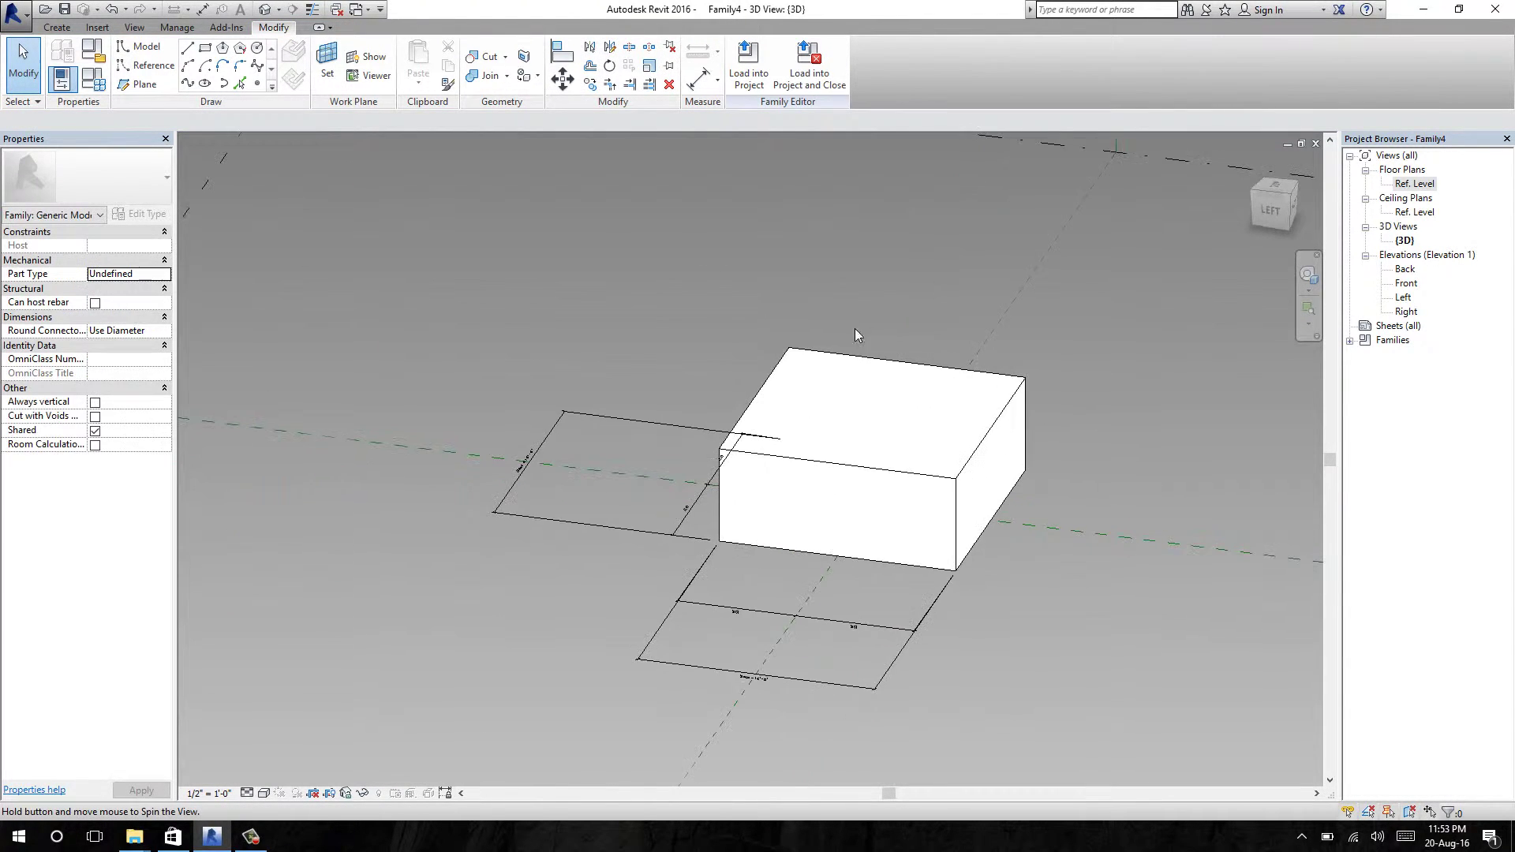
scroll(644, 433, "up", 3)
middle_click_drag(644, 433, 472, 374, "shift")
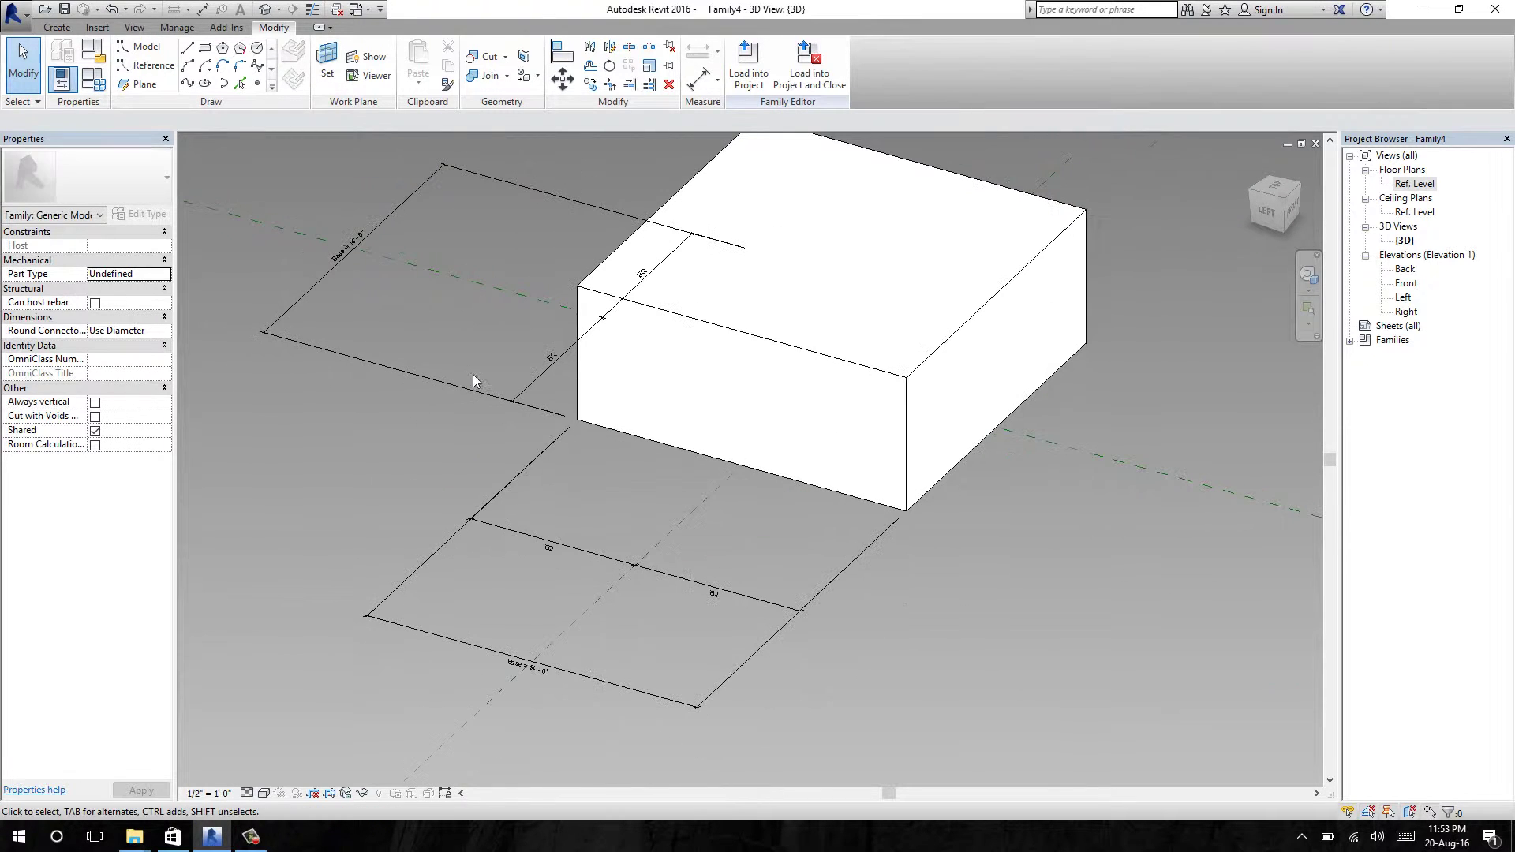
scroll(462, 655, "up", 4)
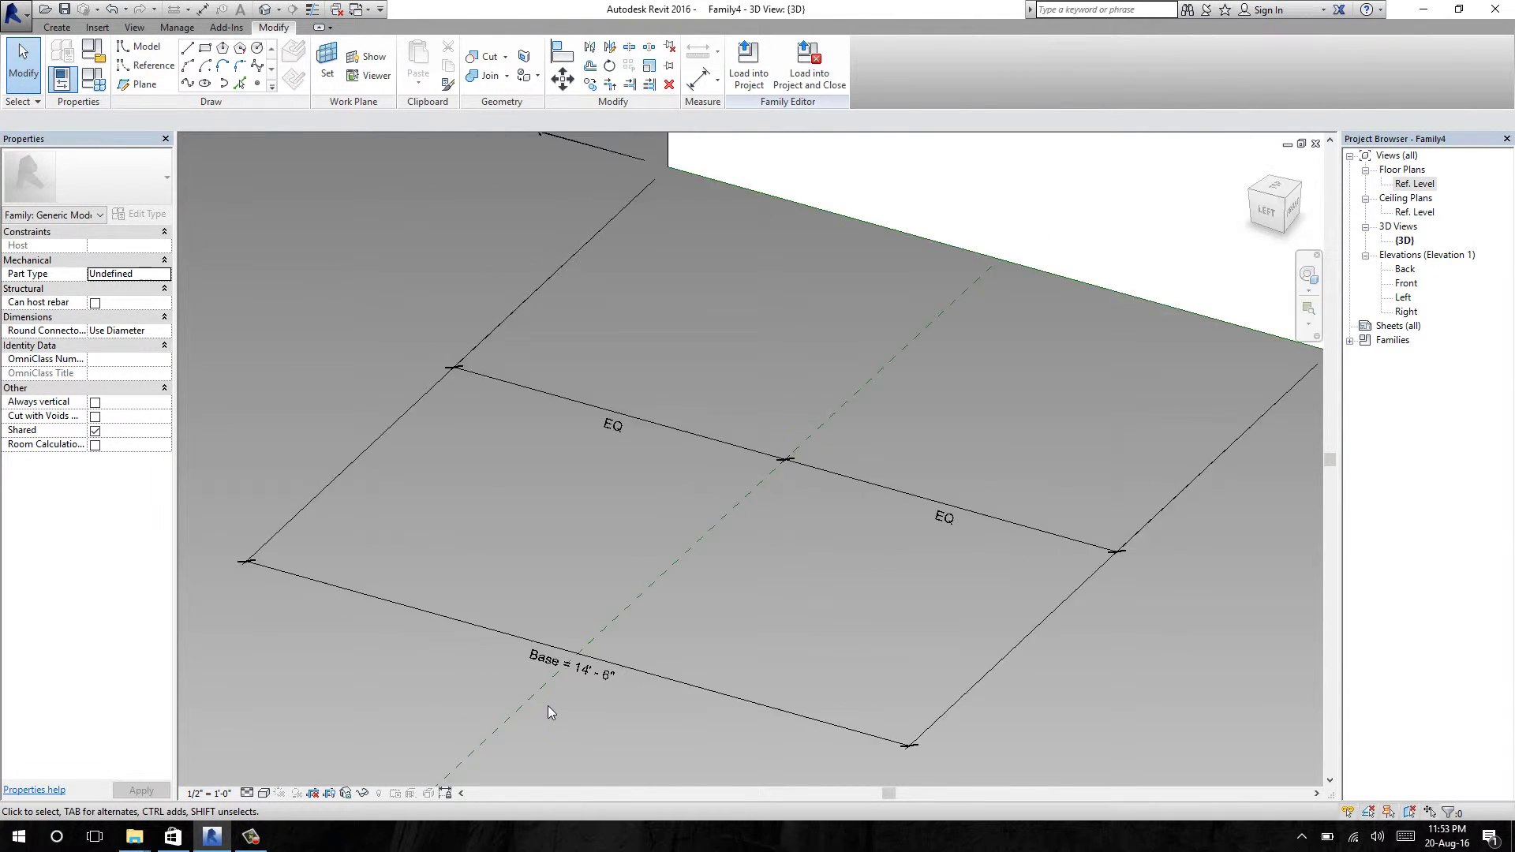
scroll(543, 672, "down", 5)
middle_click_drag(428, 509, 424, 546, "shift")
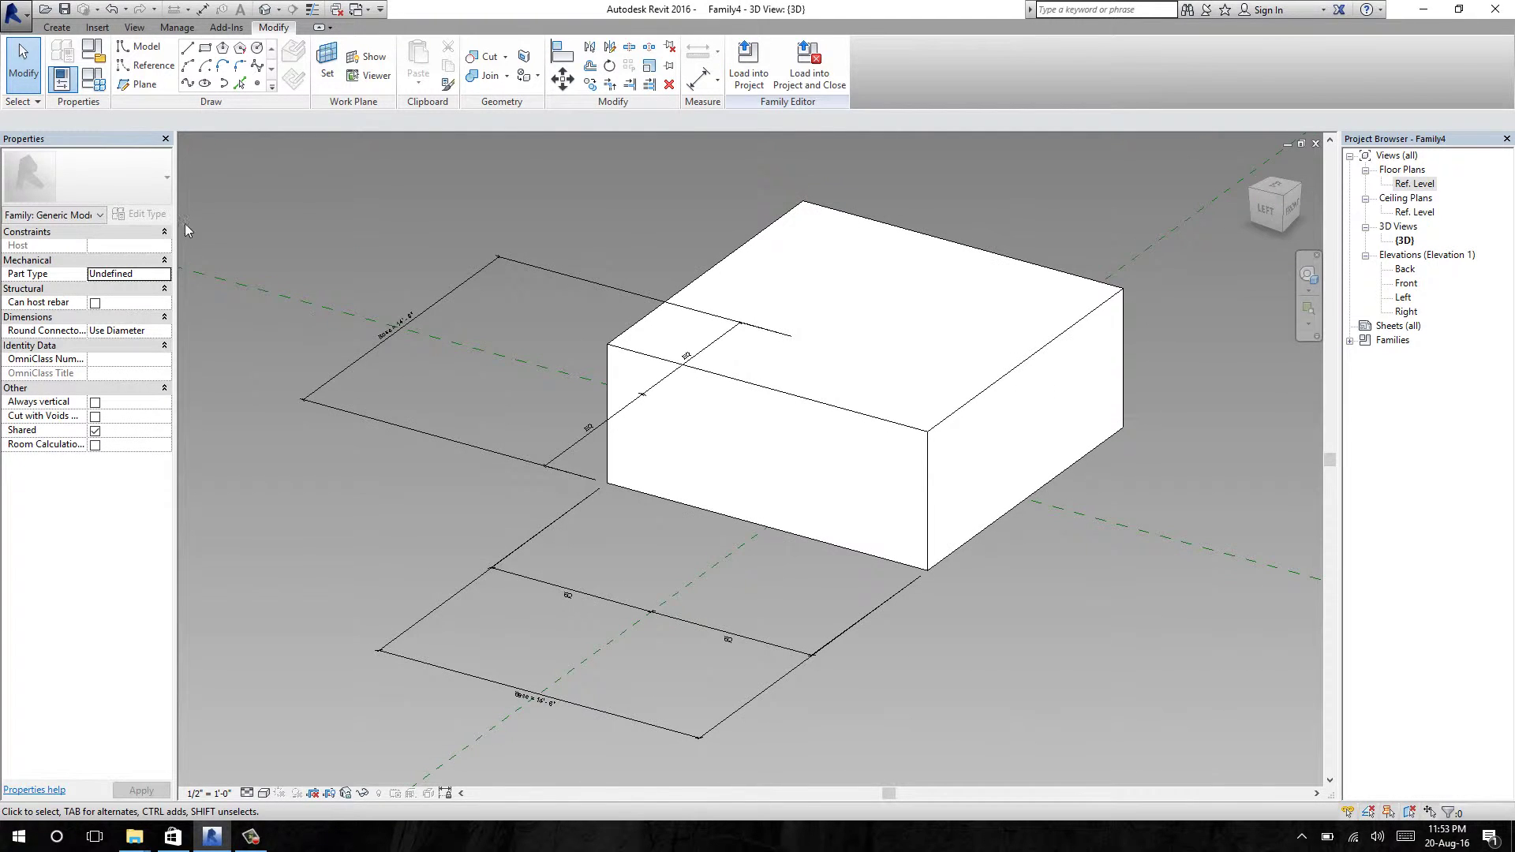
scroll(486, 298, "down", 3)
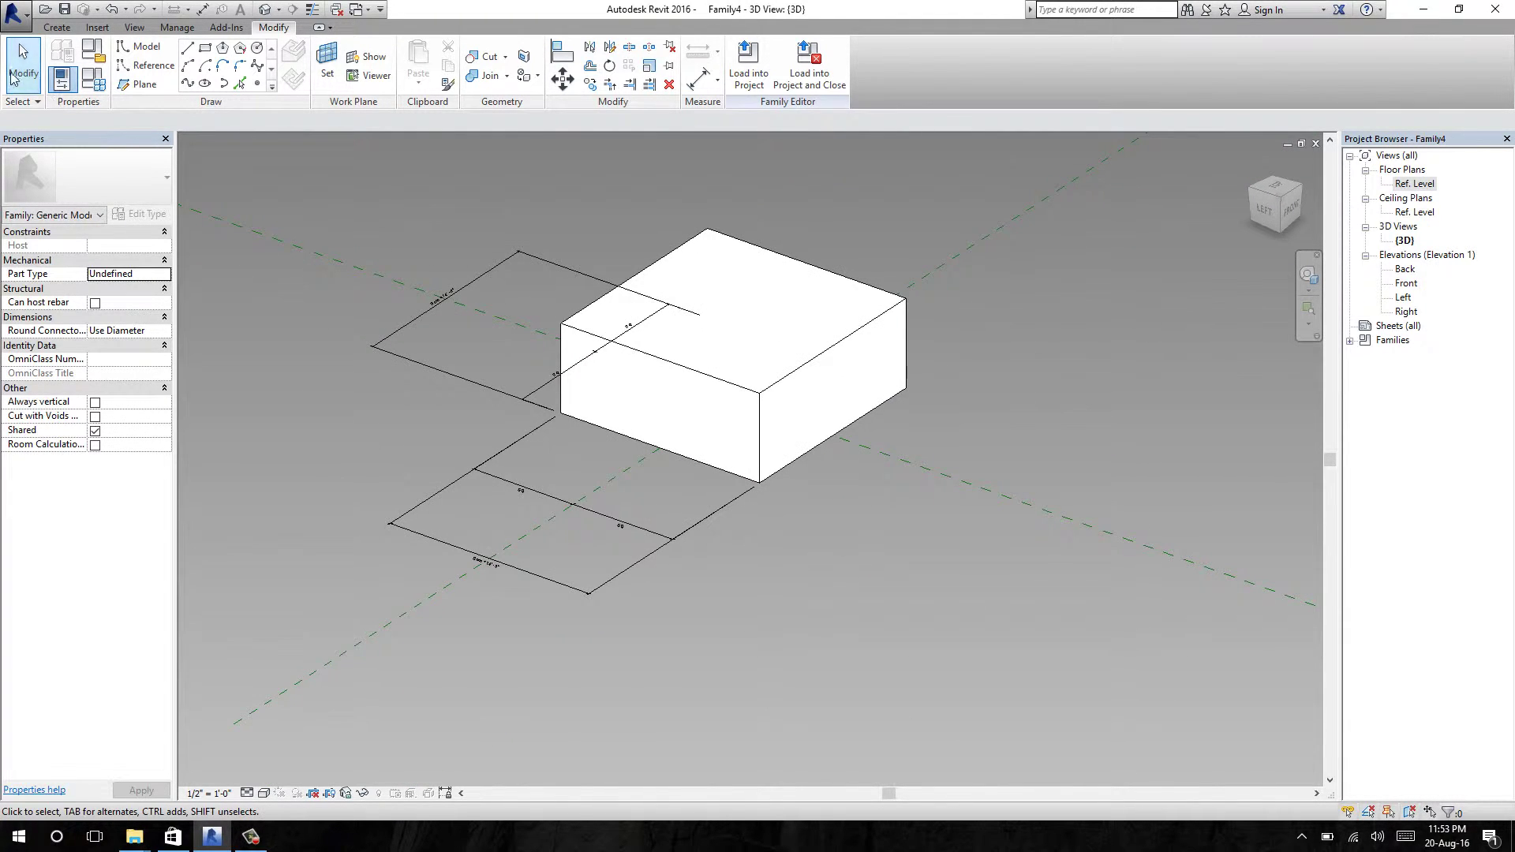
Step: Set the Base parameter to 10' in the family types and apply it to the block
left_click(101, 82)
left_click_drag(247, 111, 189, 89)
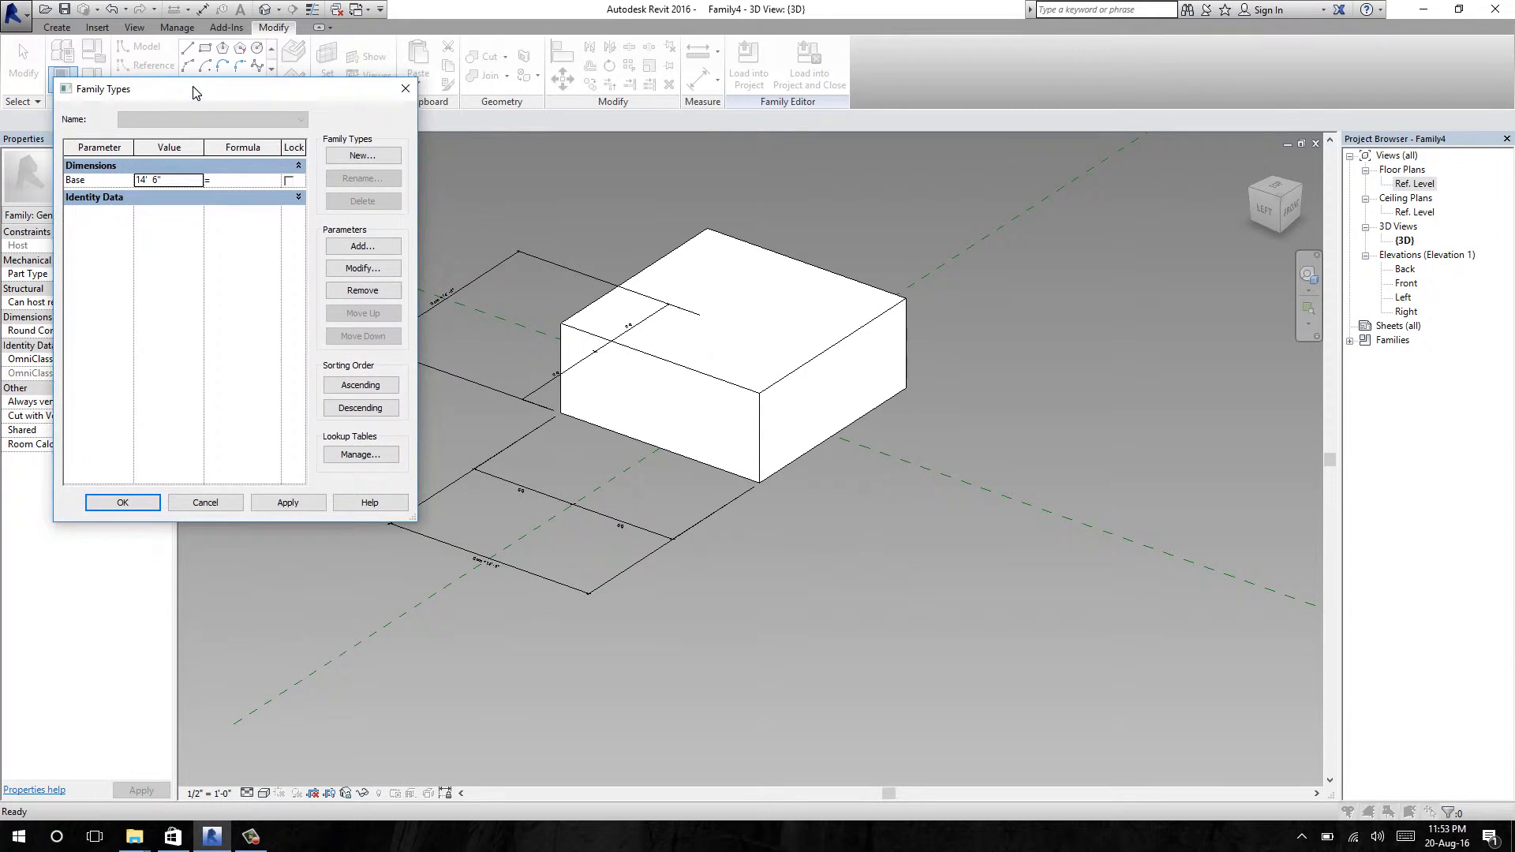
left_click(176, 170)
left_click(175, 170)
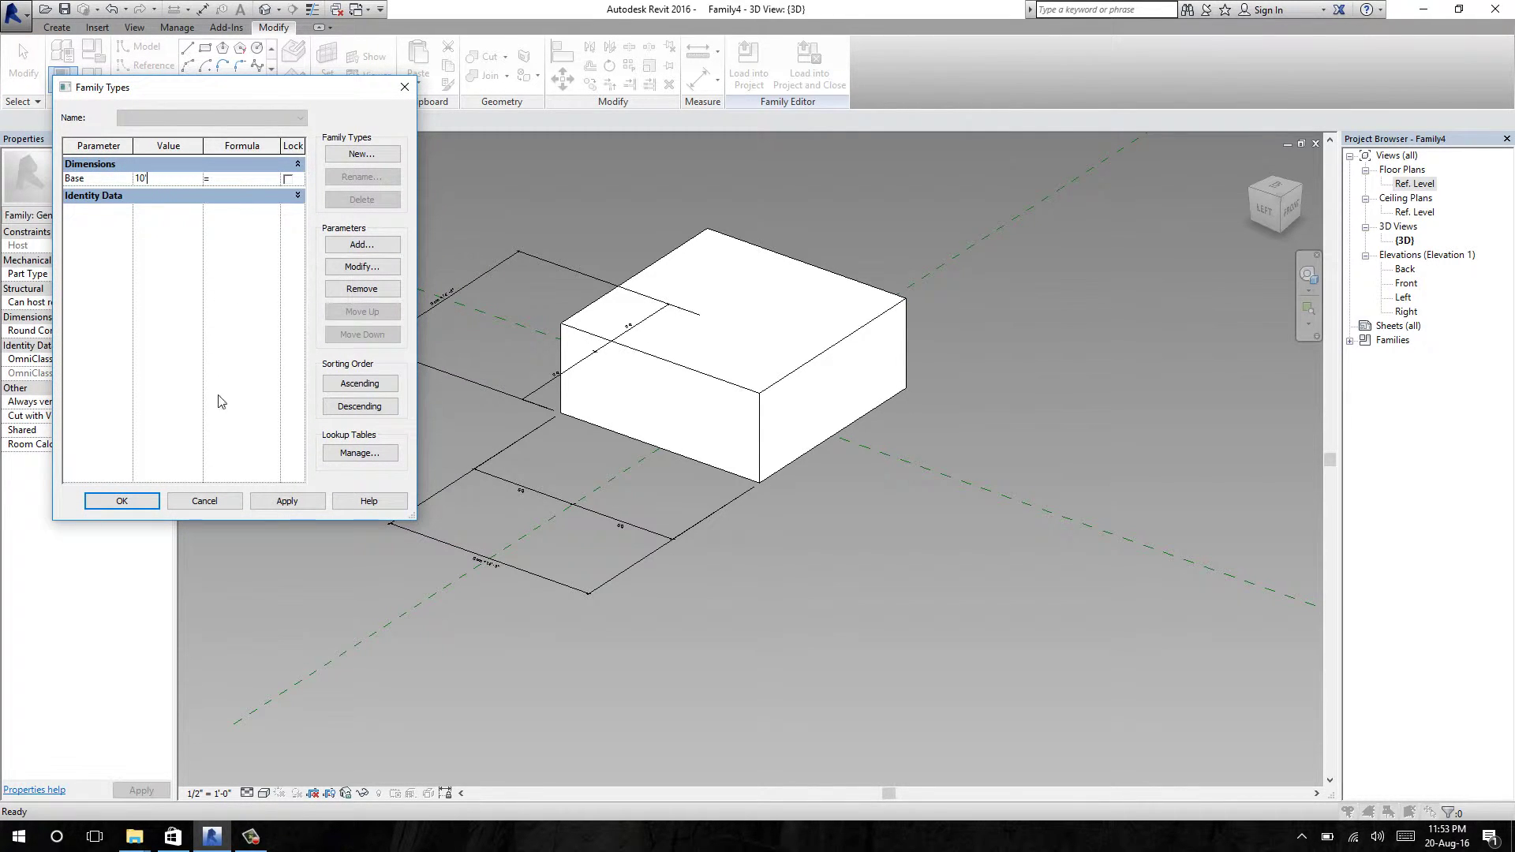
left_click(286, 502)
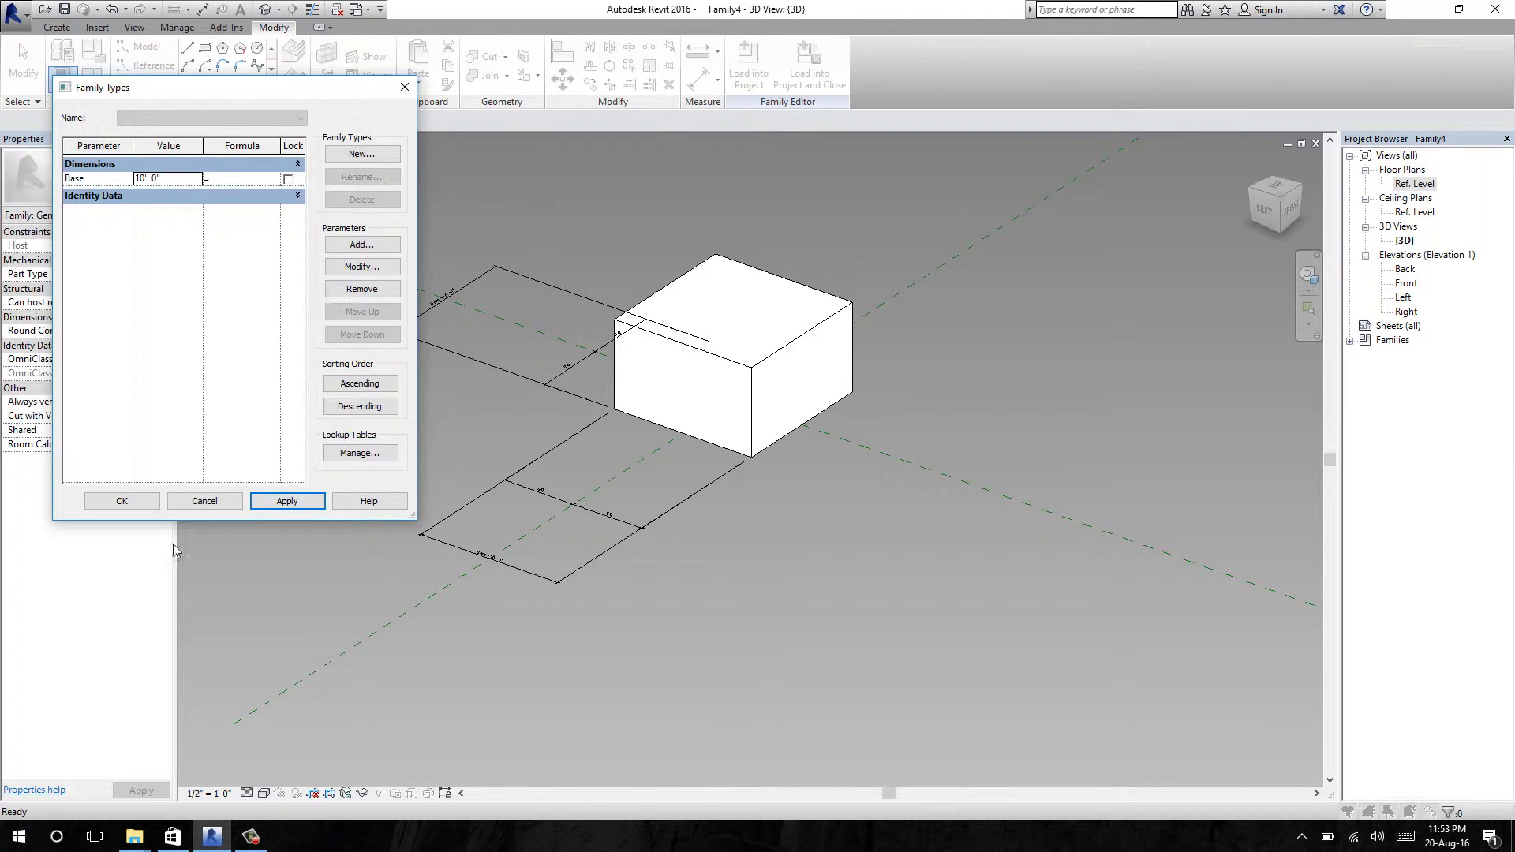
left_click(121, 501)
Step: Select the block's top face and unlock the constraint on its form profiles
scroll(588, 277, "up", 2)
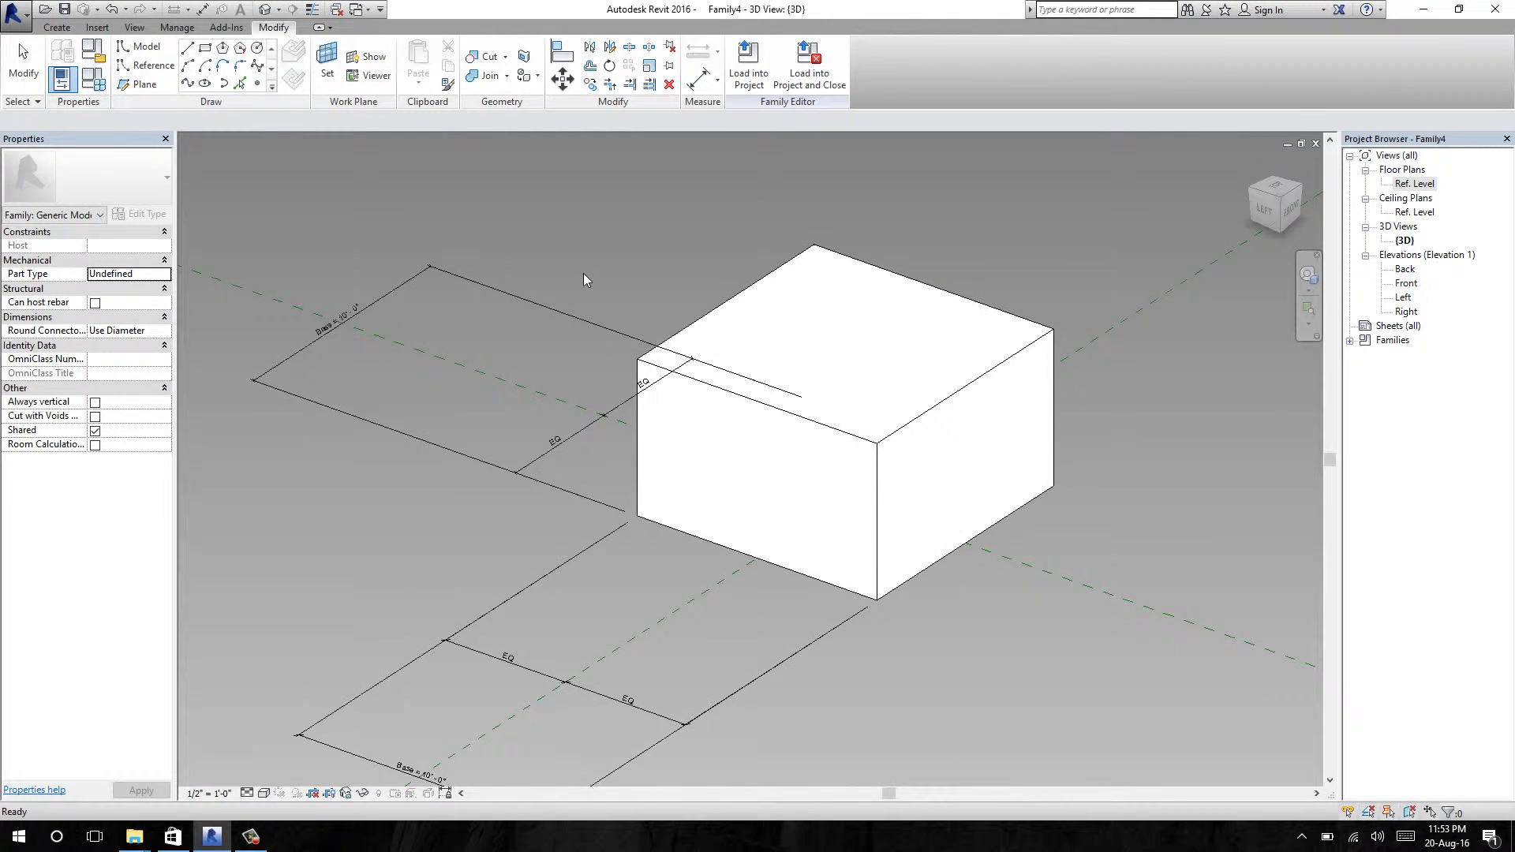
mouse_move(529, 270)
middle_mouse_down("shift")
mouse_move(568, 284)
mouse_move(576, 257)
mouse_move(663, 297)
middle_mouse_up("shift")
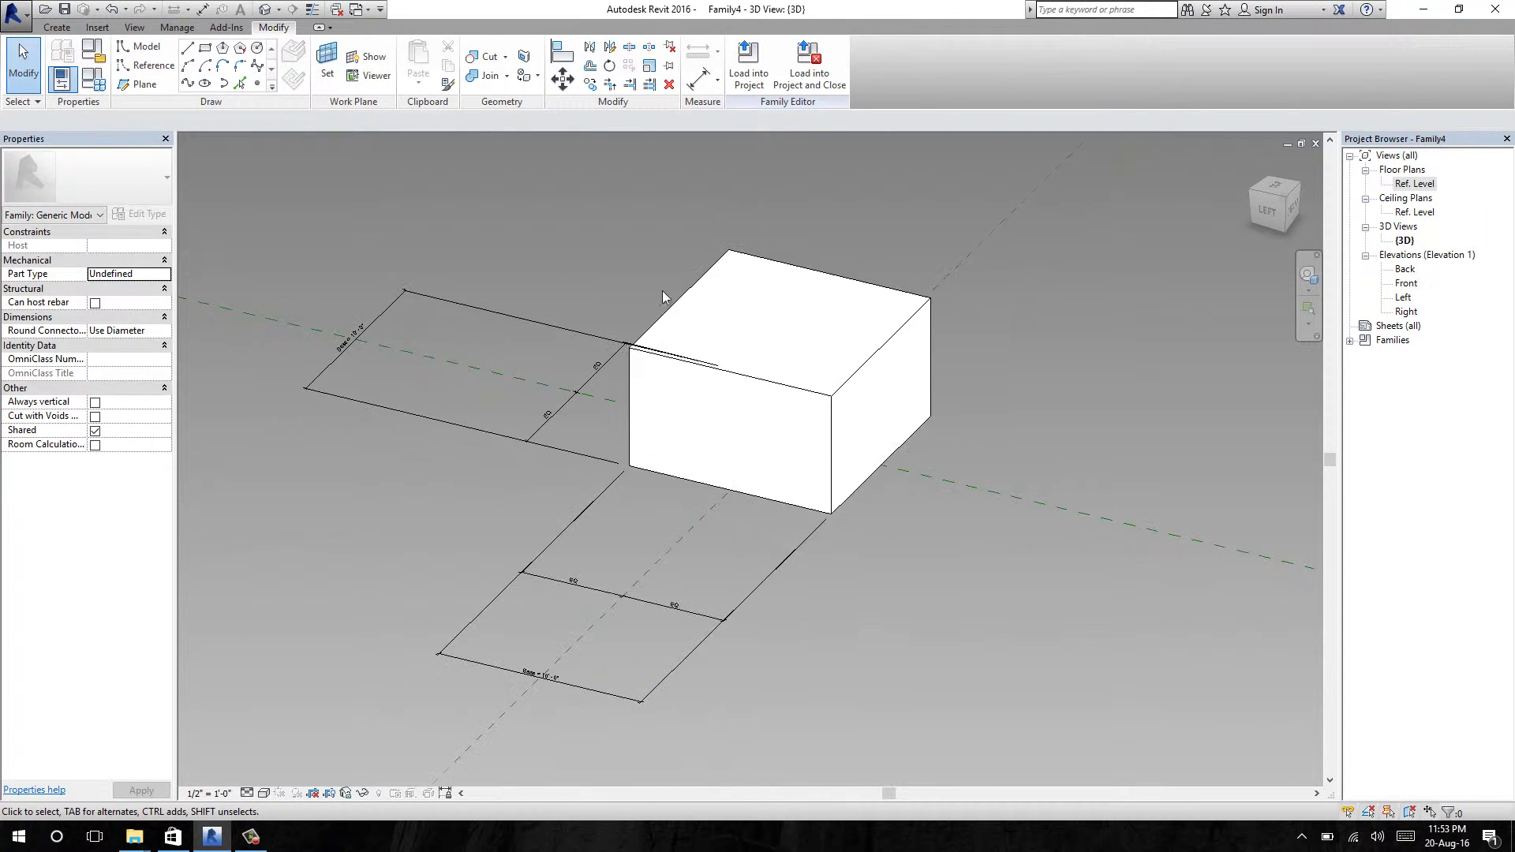
scroll(1001, 308, "up", 2)
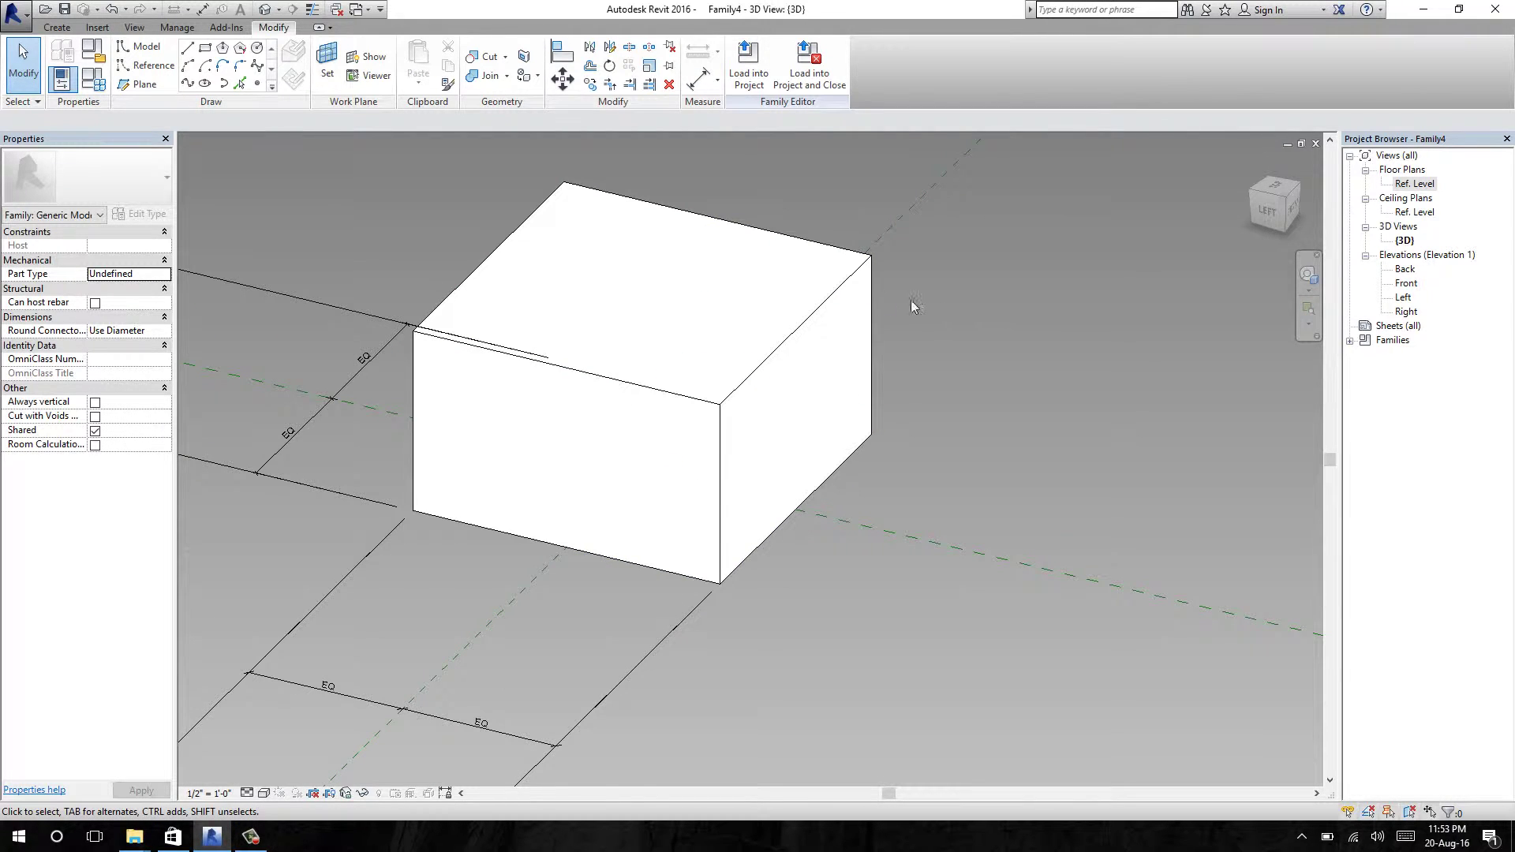
left_click(863, 278)
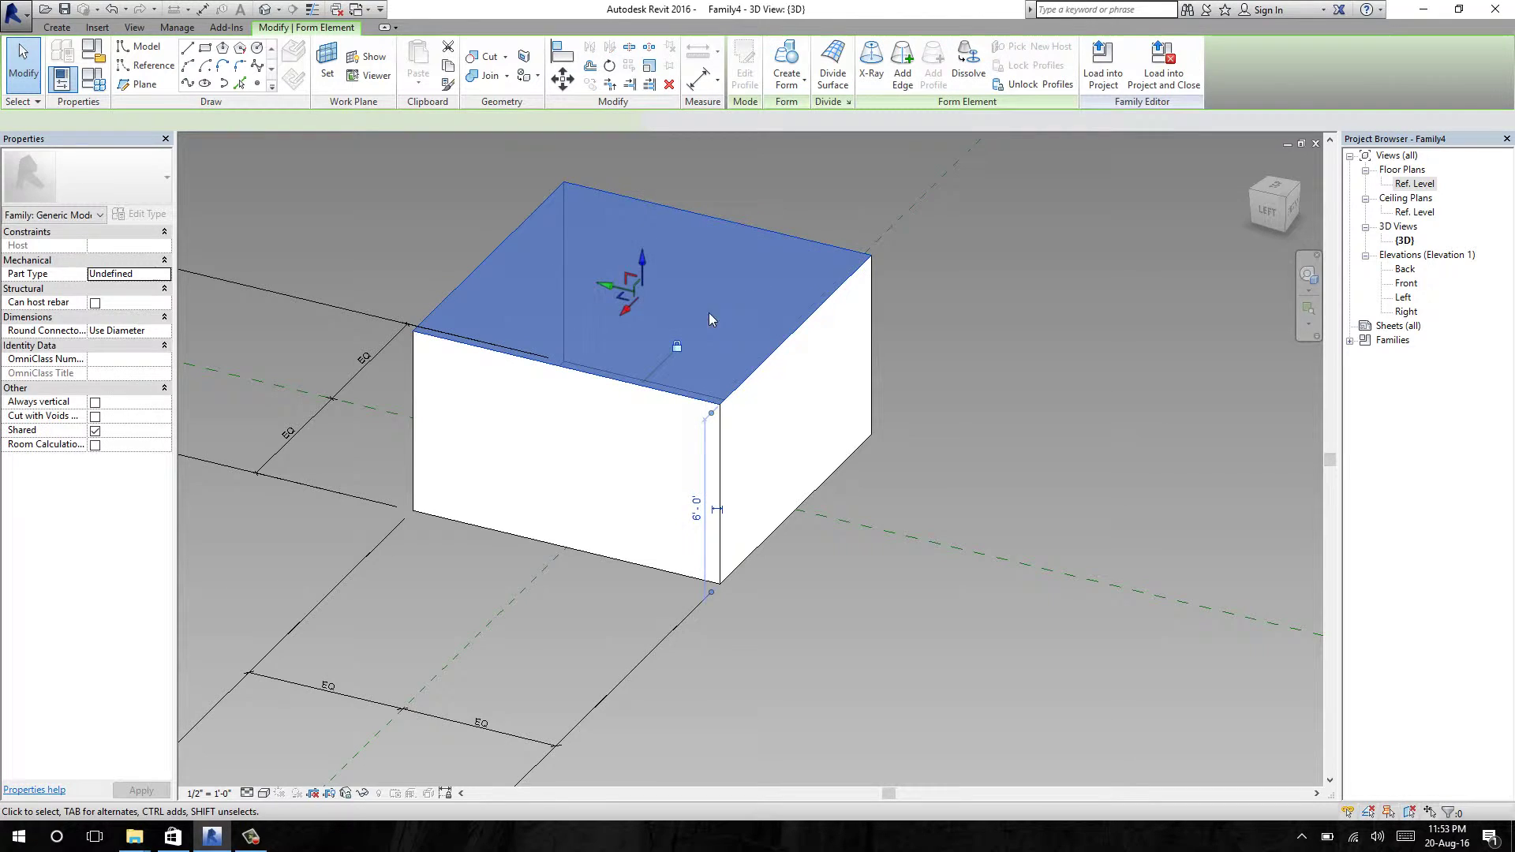
scroll(685, 362, "up", 4)
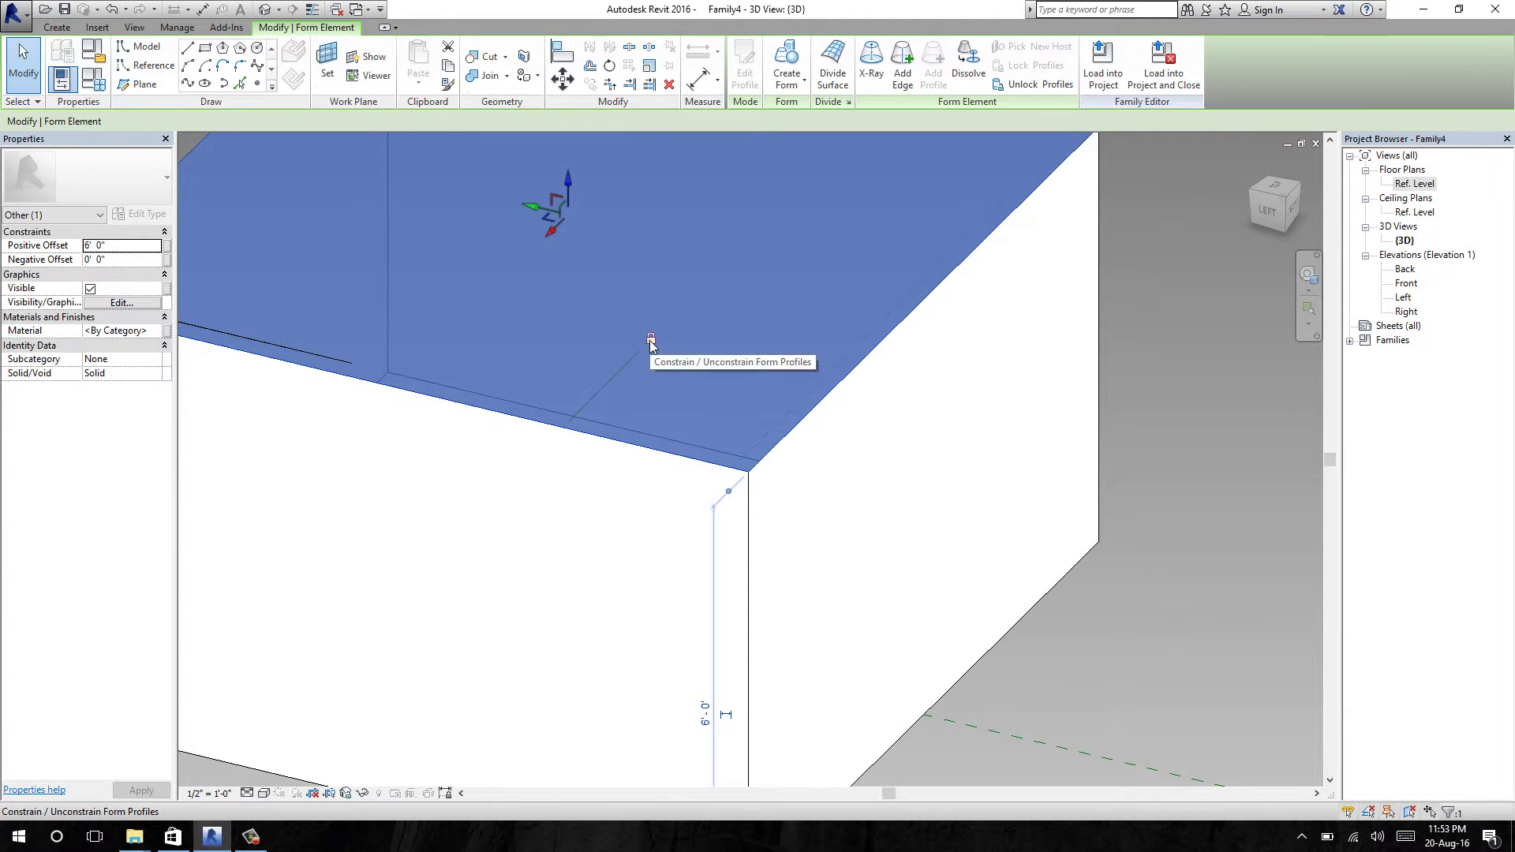
scroll(651, 341, "down", 4)
scroll(650, 340, "down", 3)
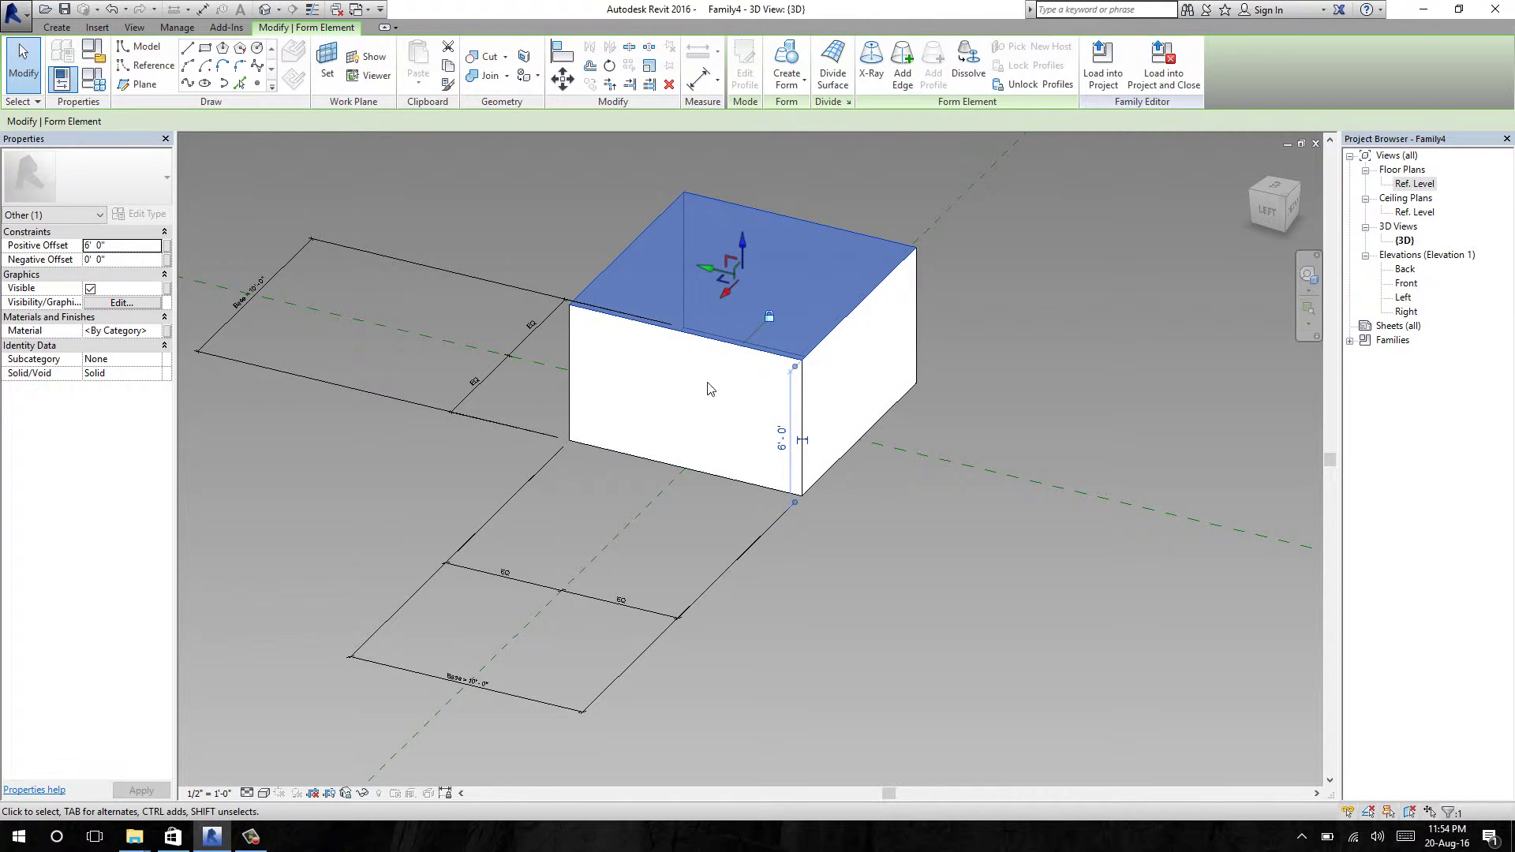
middle_click_drag(766, 323, 746, 333, "shift")
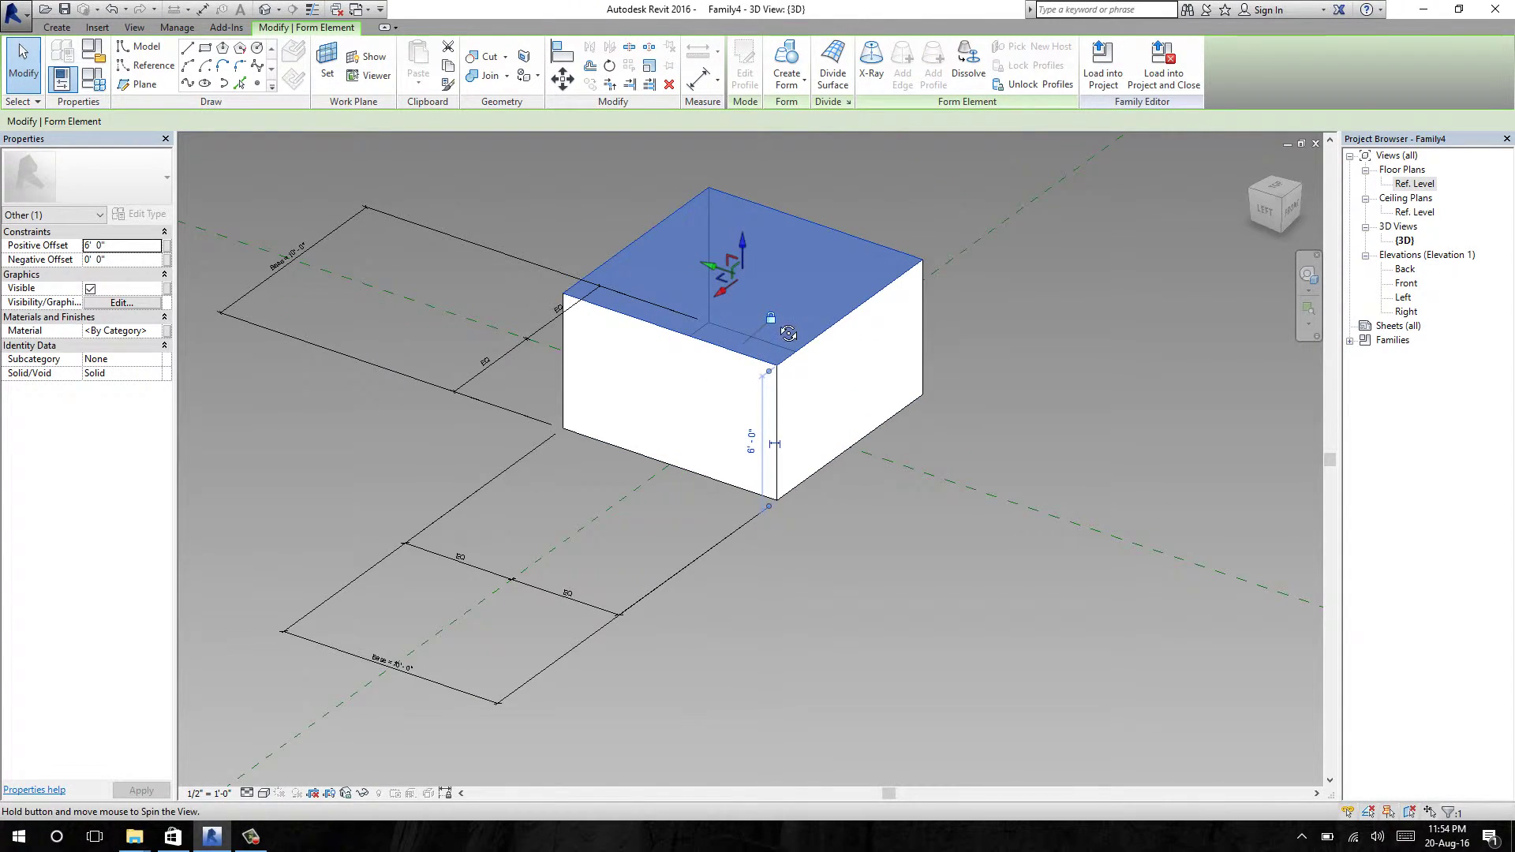
scroll(770, 322, "up", 1)
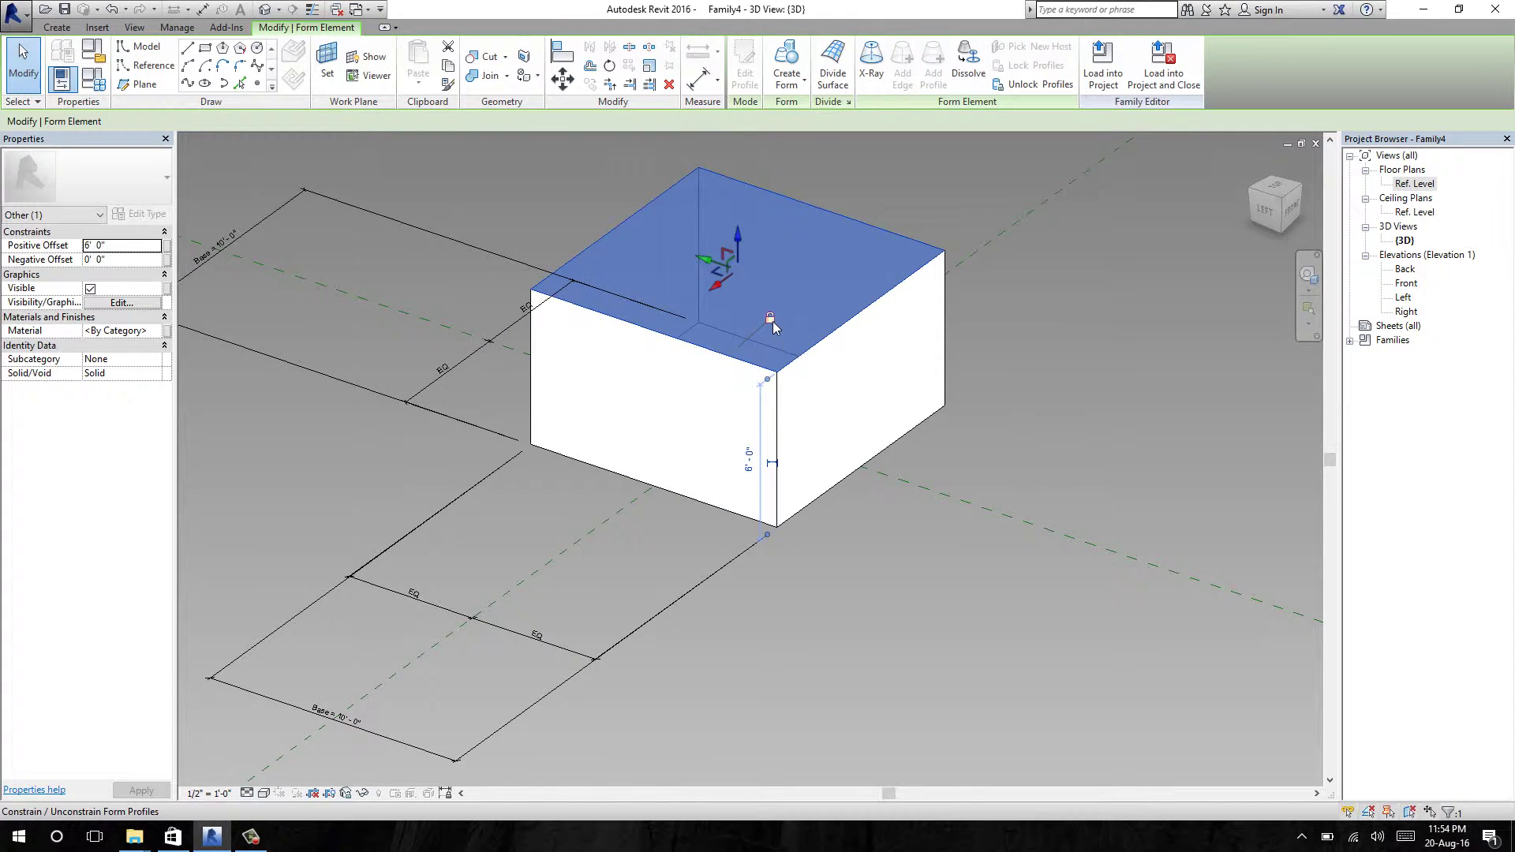
left_click(773, 320)
scroll(774, 318, "down", 2)
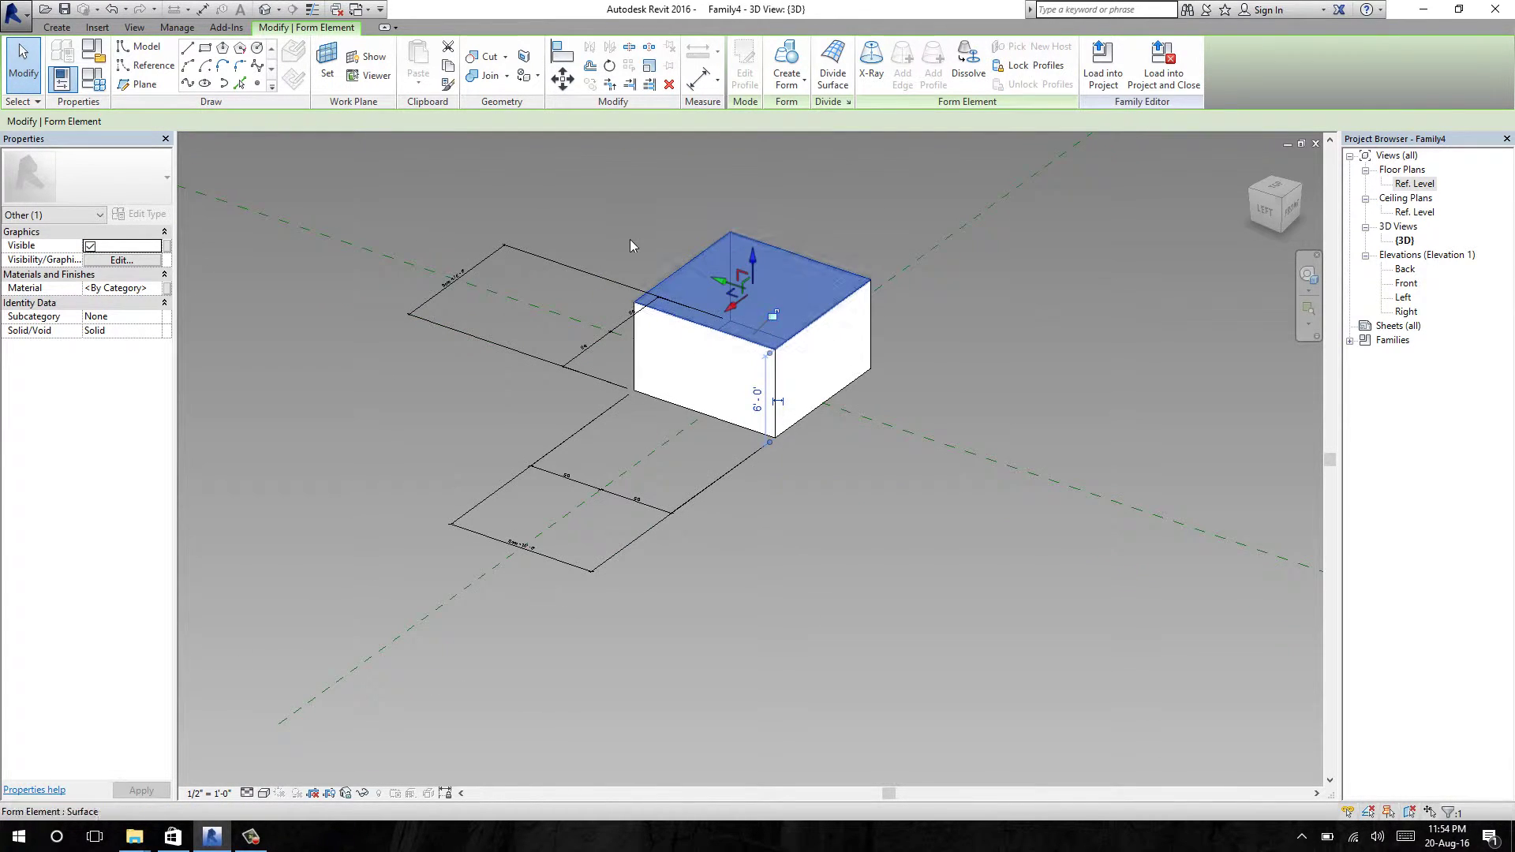
Step: Set the Base parameter to 20' in the family types and confirm it
left_click(393, 184)
left_click(95, 80)
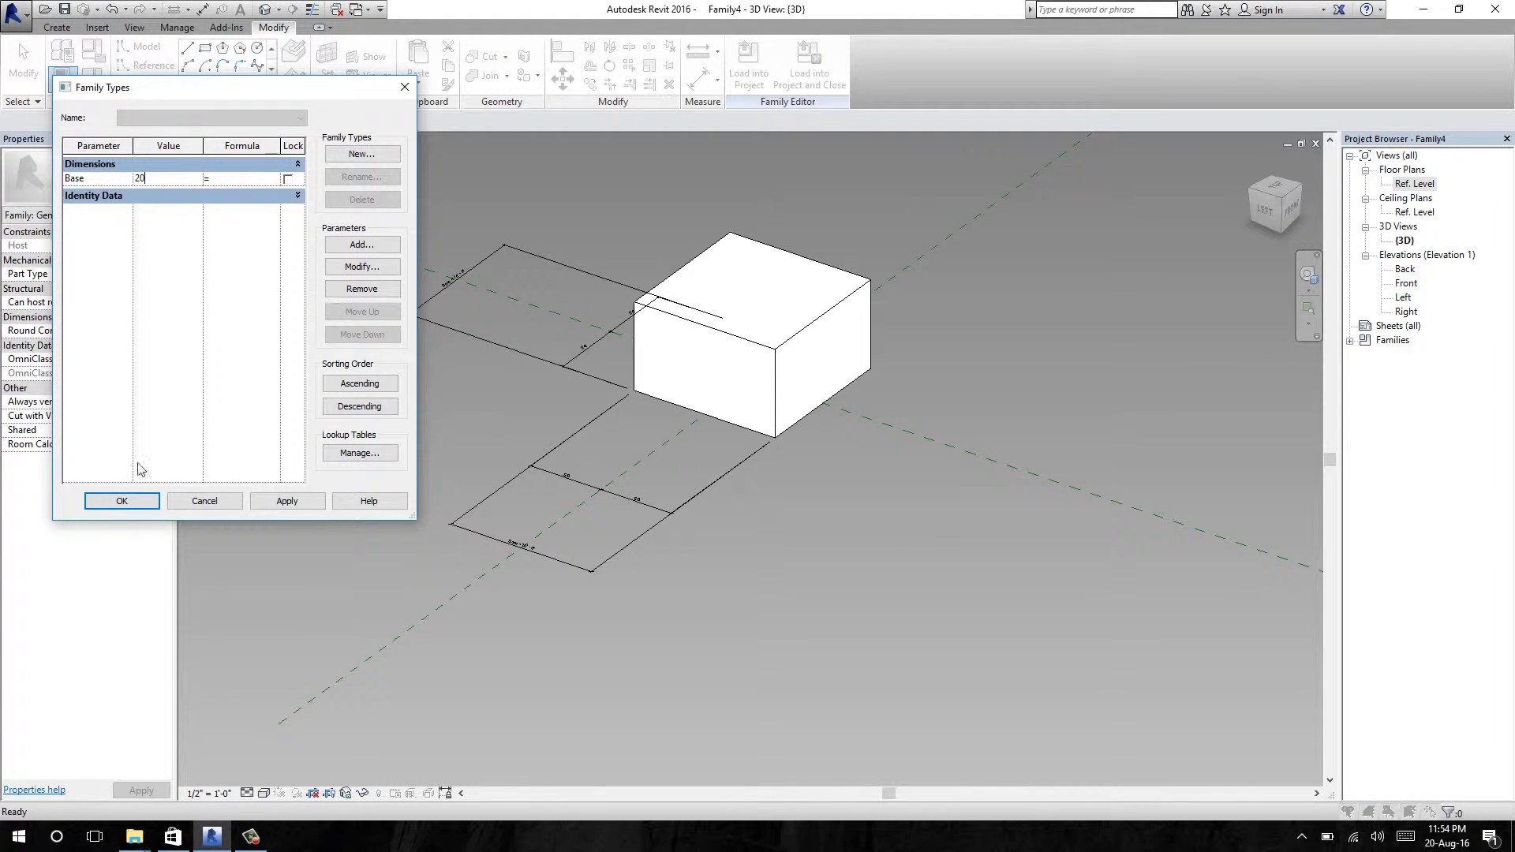
left_click(122, 501)
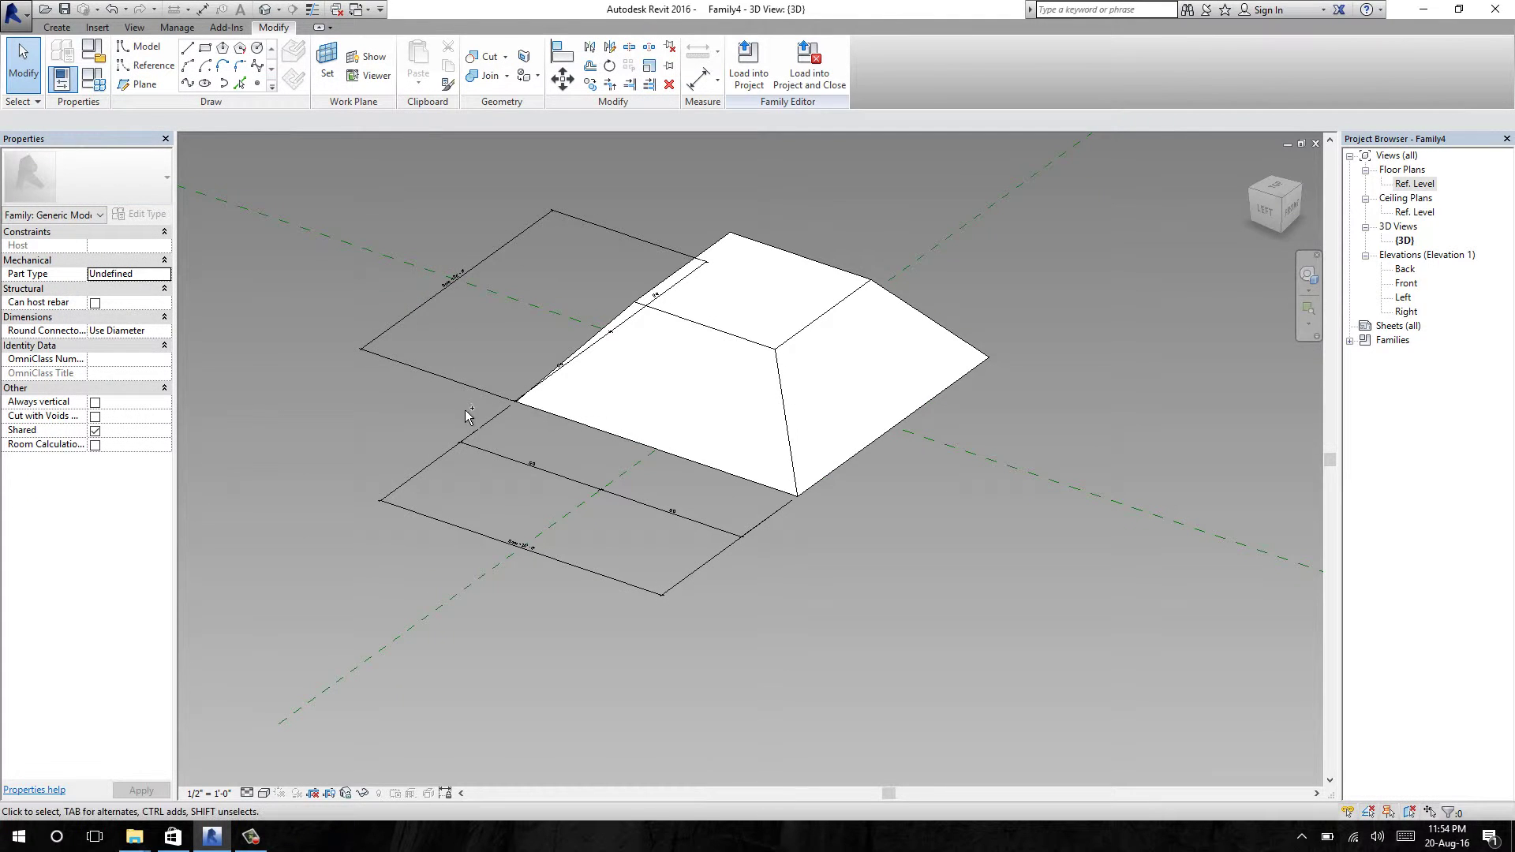
Step: Orient the 3D view to look at the tapered form from the top and display it in wireframe
scroll(536, 444, "up", 1)
middle_click_drag(401, 363, 785, 372, "shift")
scroll(697, 478, "up", 2)
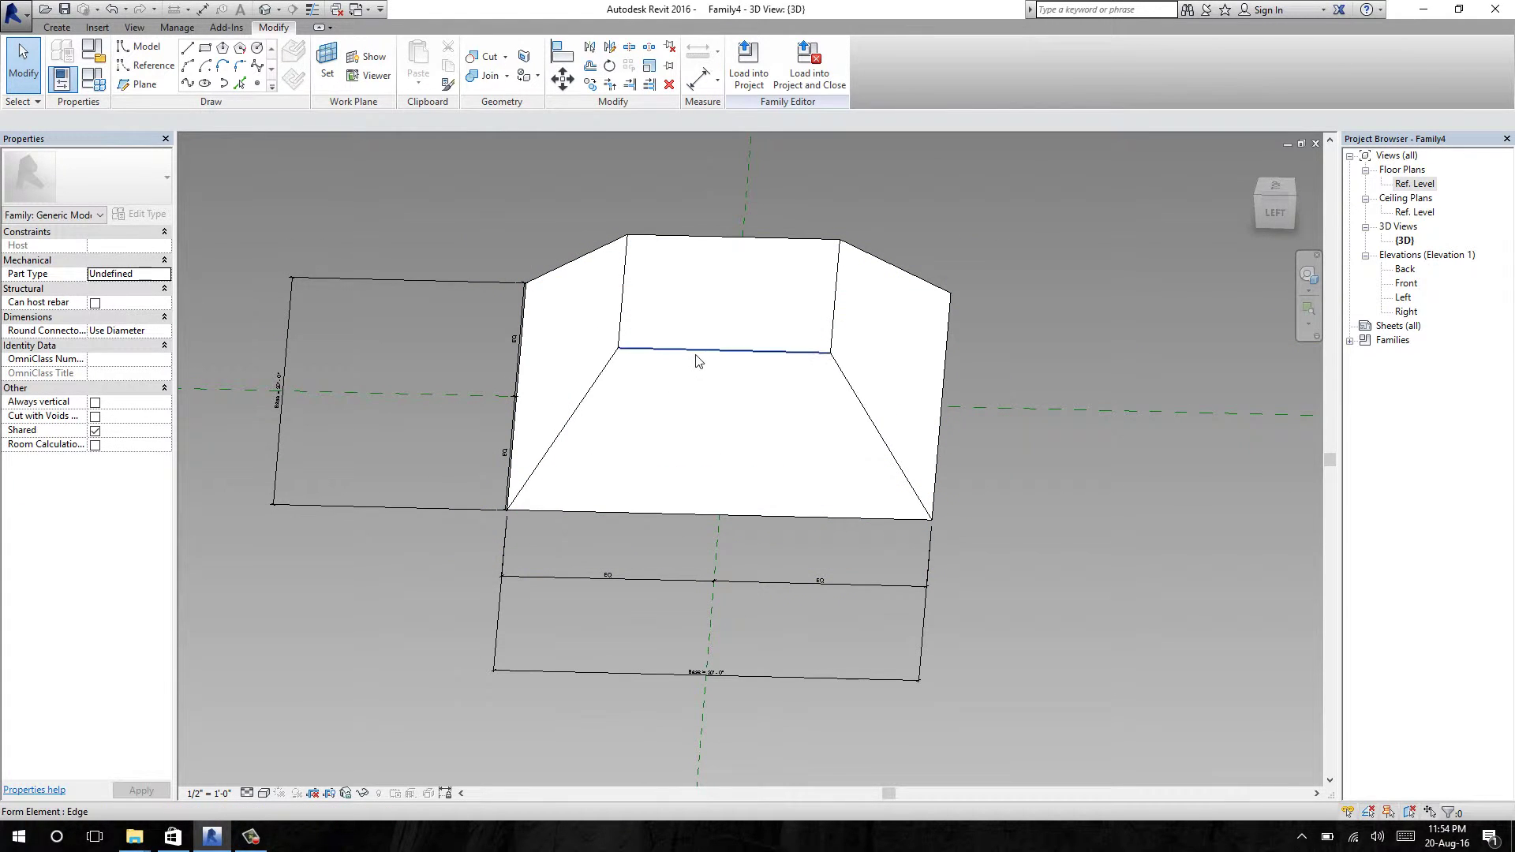
mouse_move(694, 356)
middle_mouse_down("shift")
mouse_move(633, 423)
mouse_move(575, 328)
mouse_move(674, 362)
middle_mouse_up("shift")
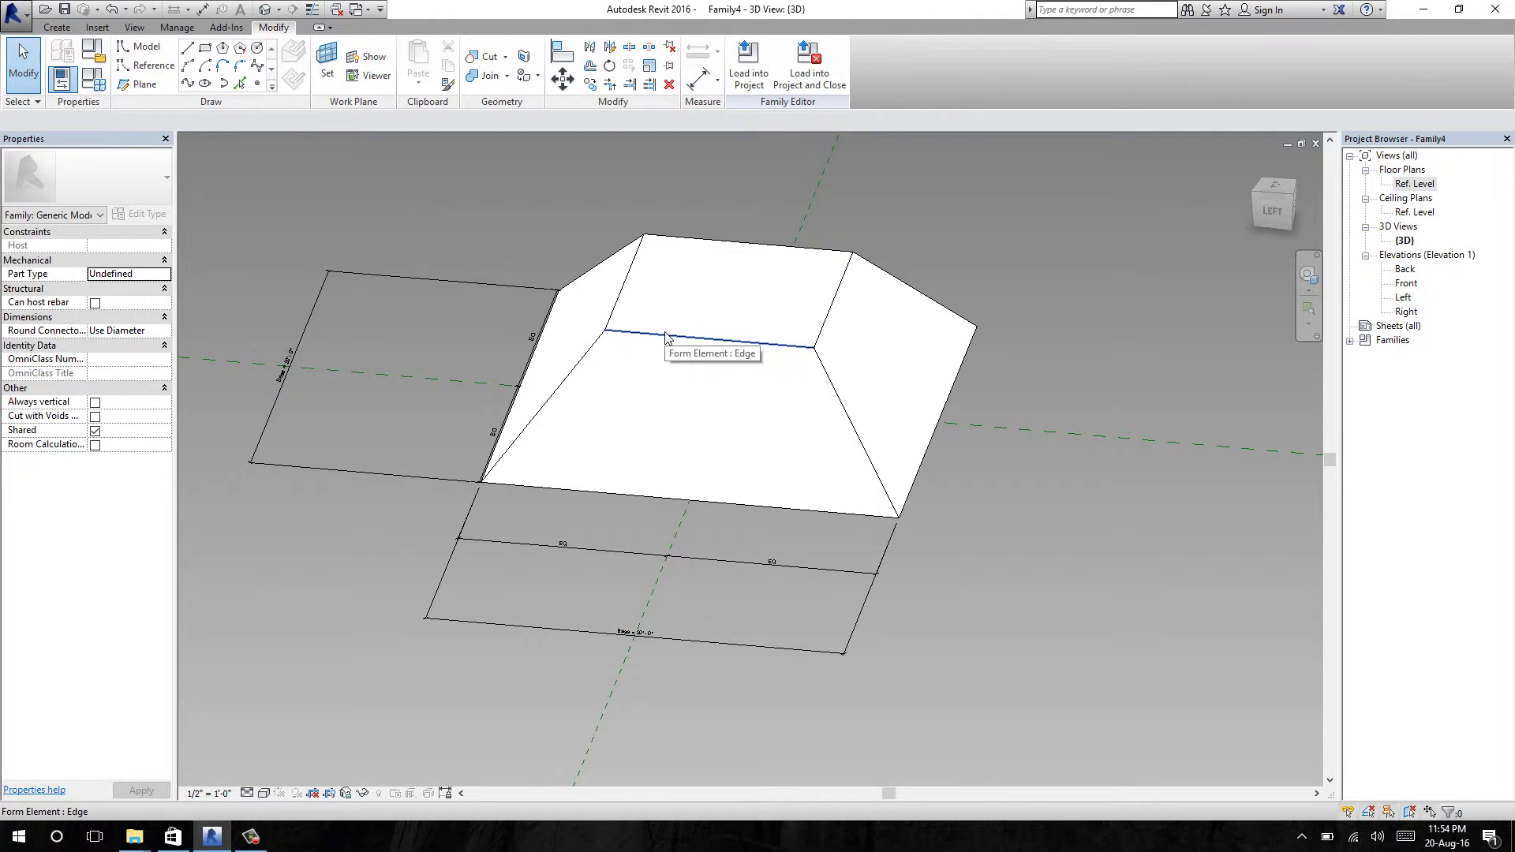
scroll(513, 280, "down", 3)
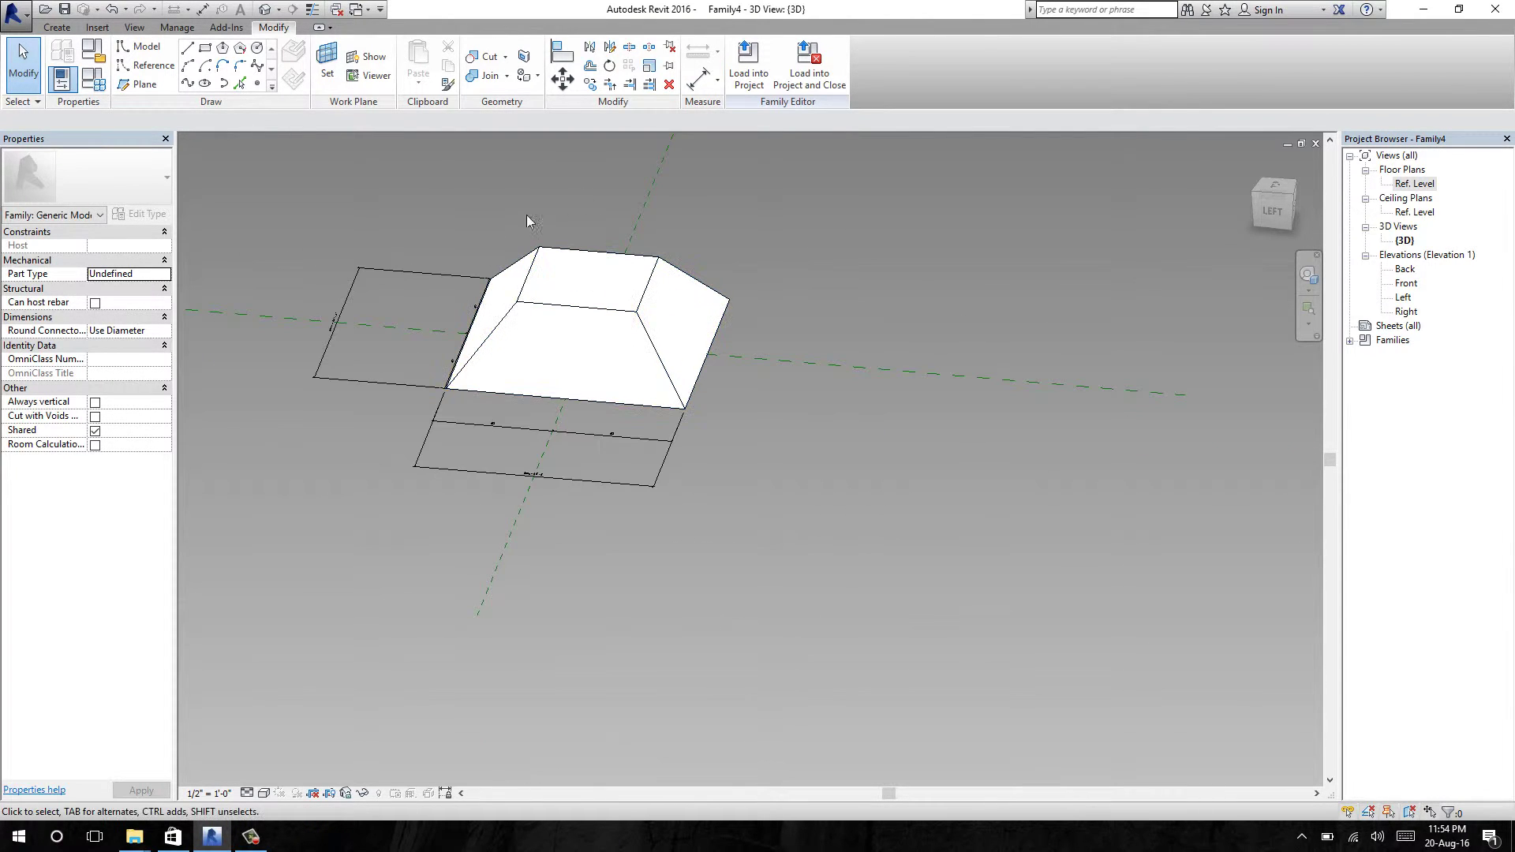
middle_click_drag(1072, 184, 767, 431, "shift")
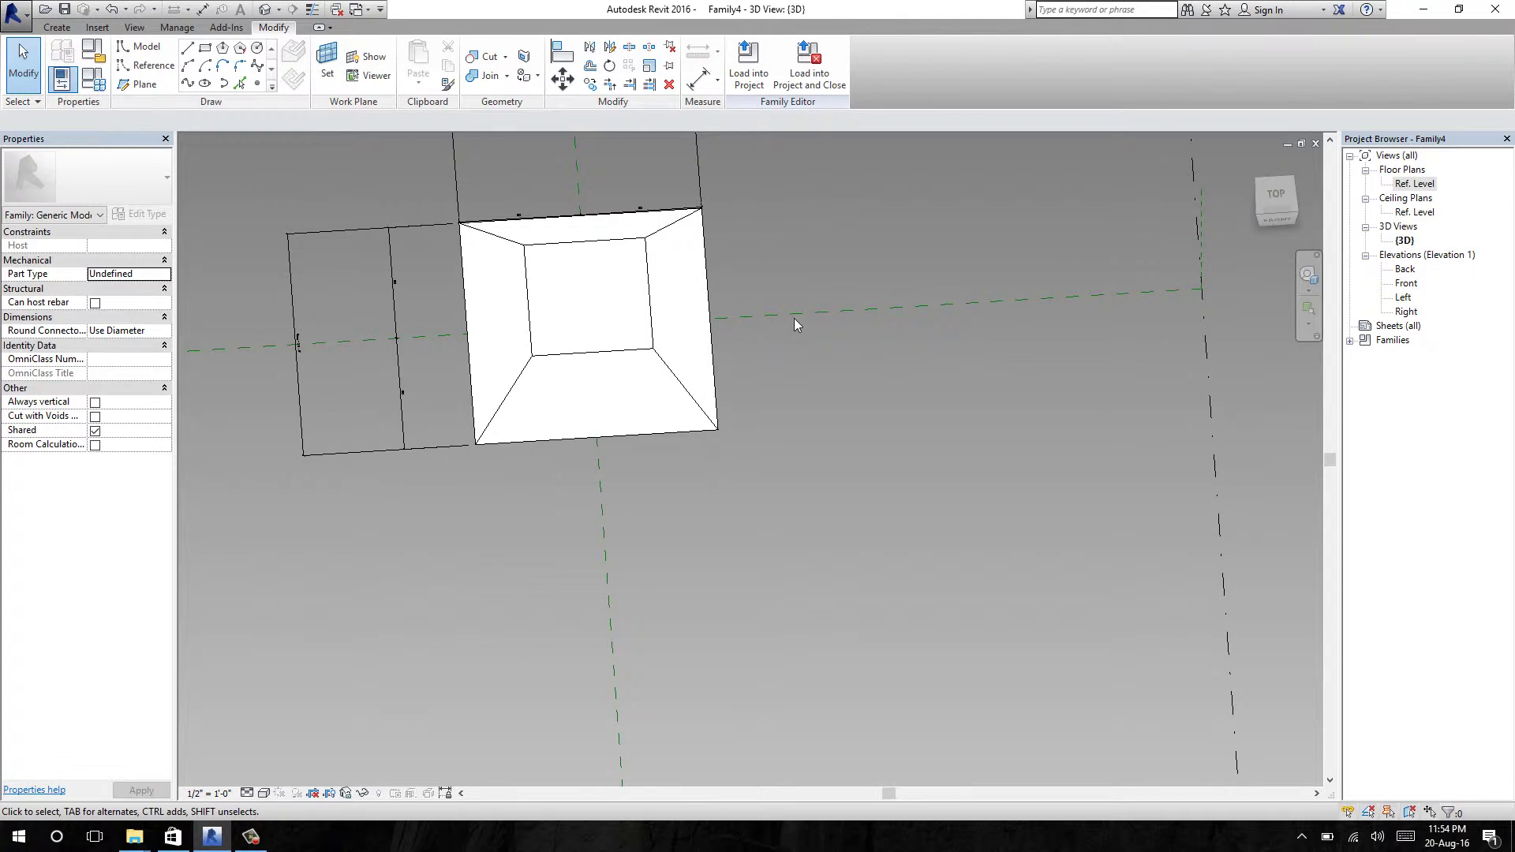
left_click(1280, 203)
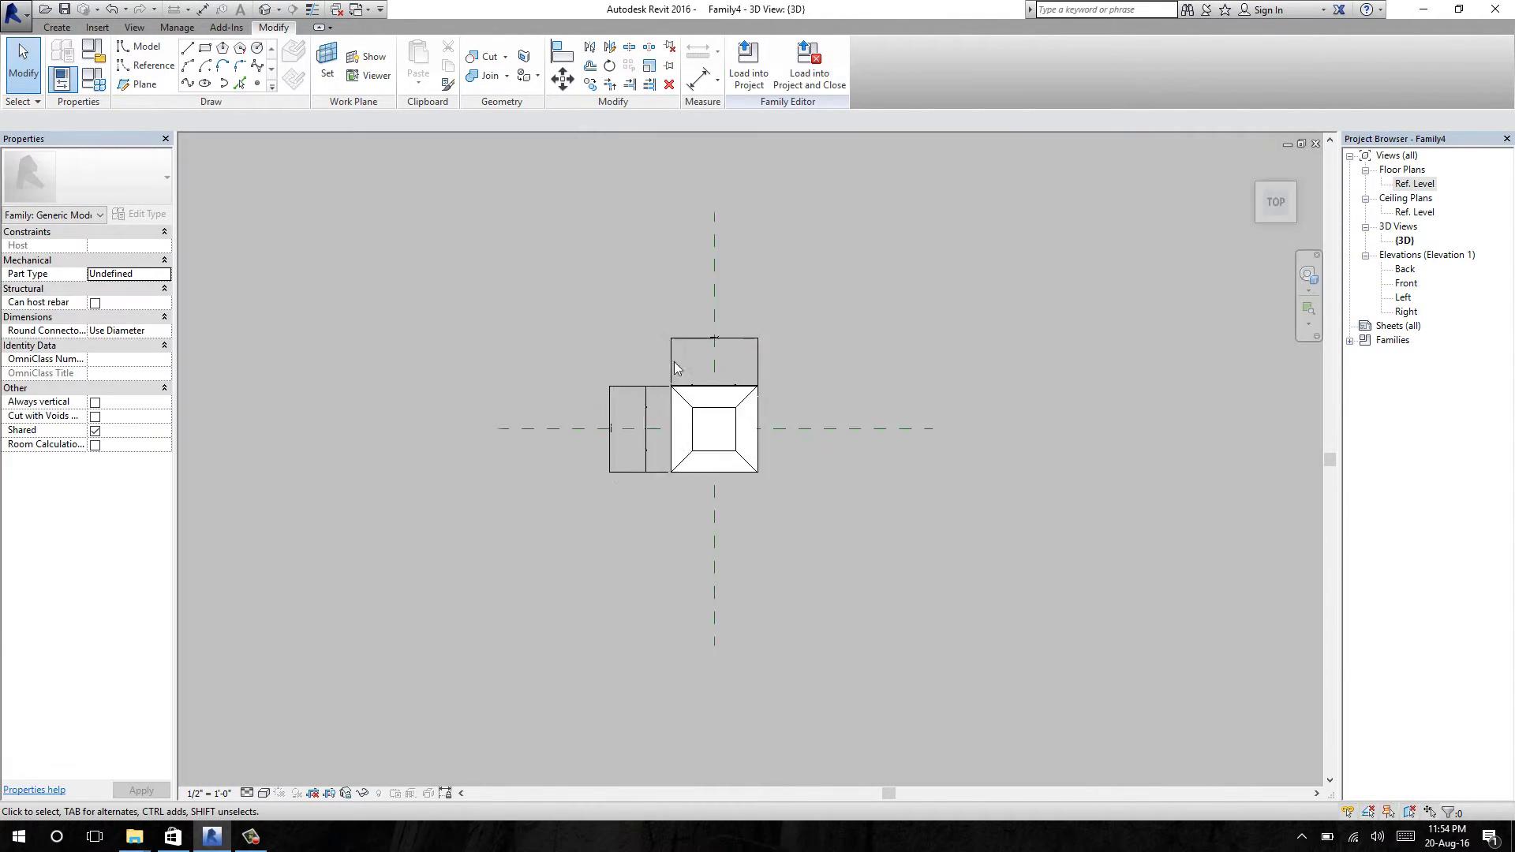
scroll(786, 537, "up", 3)
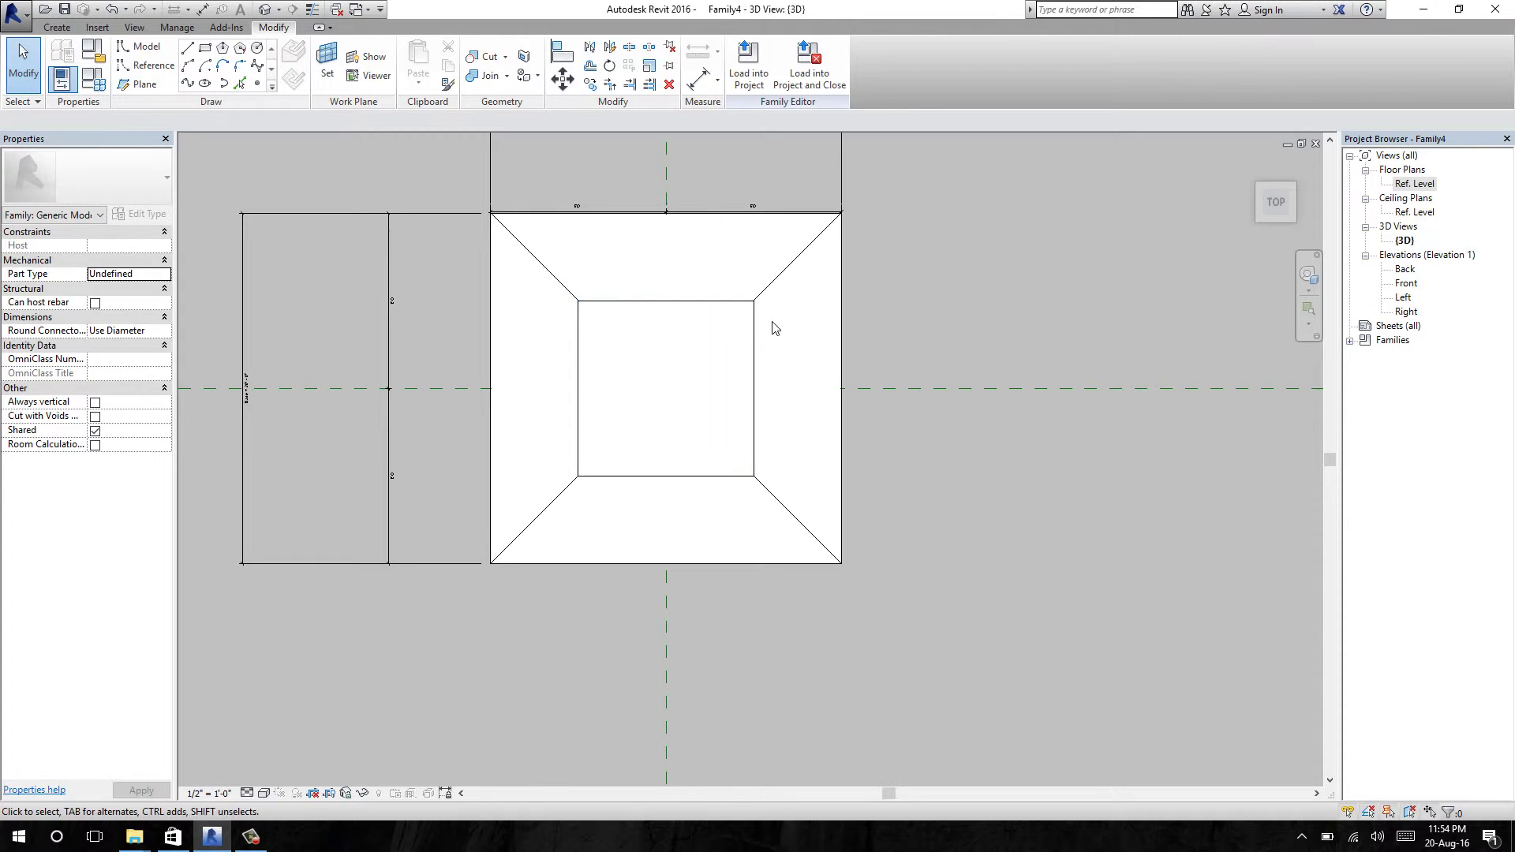
key("Tab")
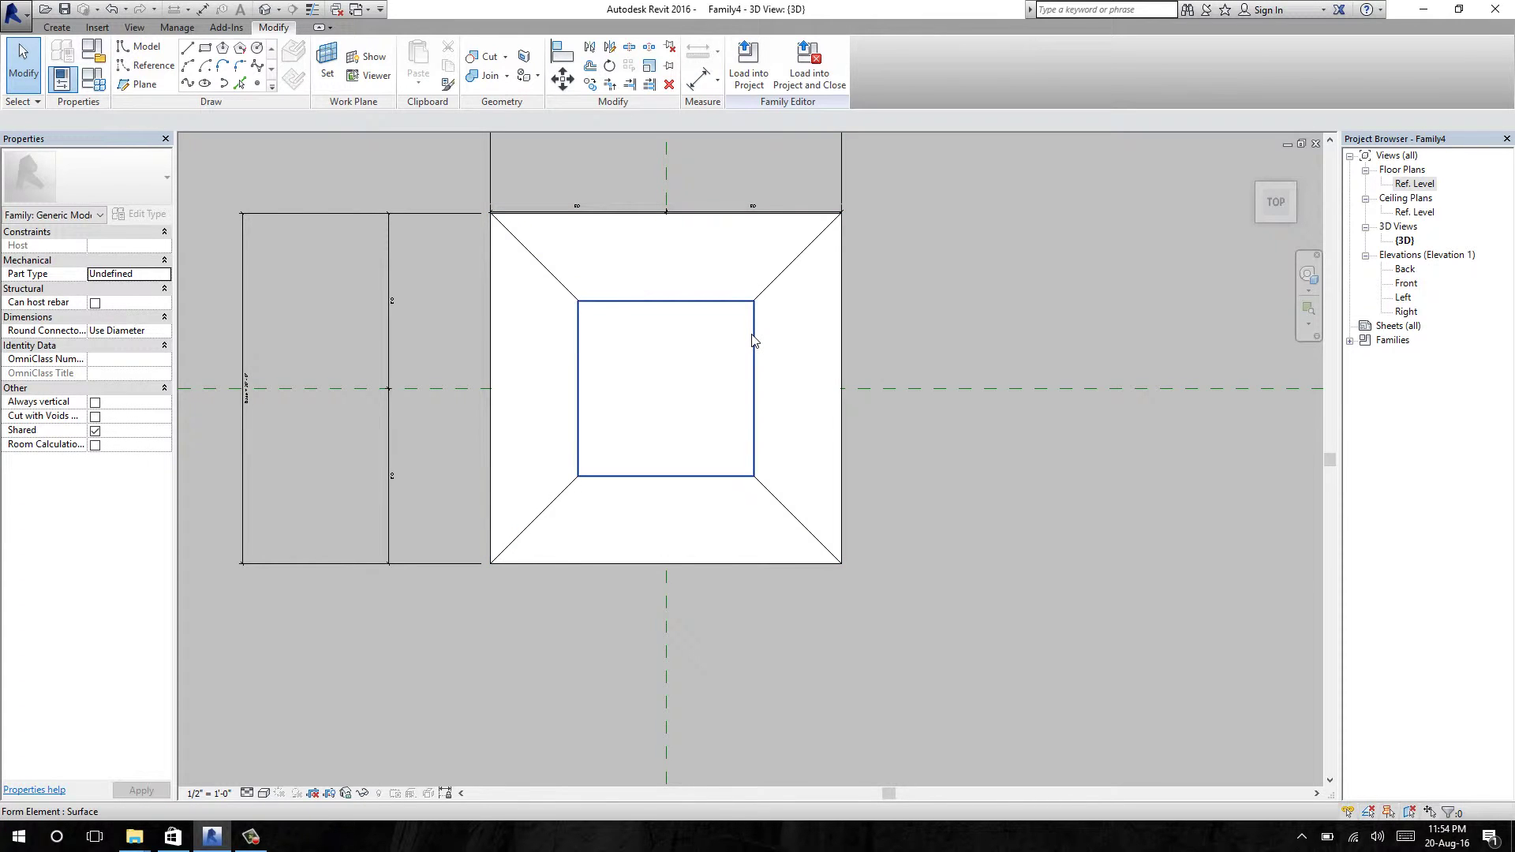
left_click(265, 794)
left_click(299, 699)
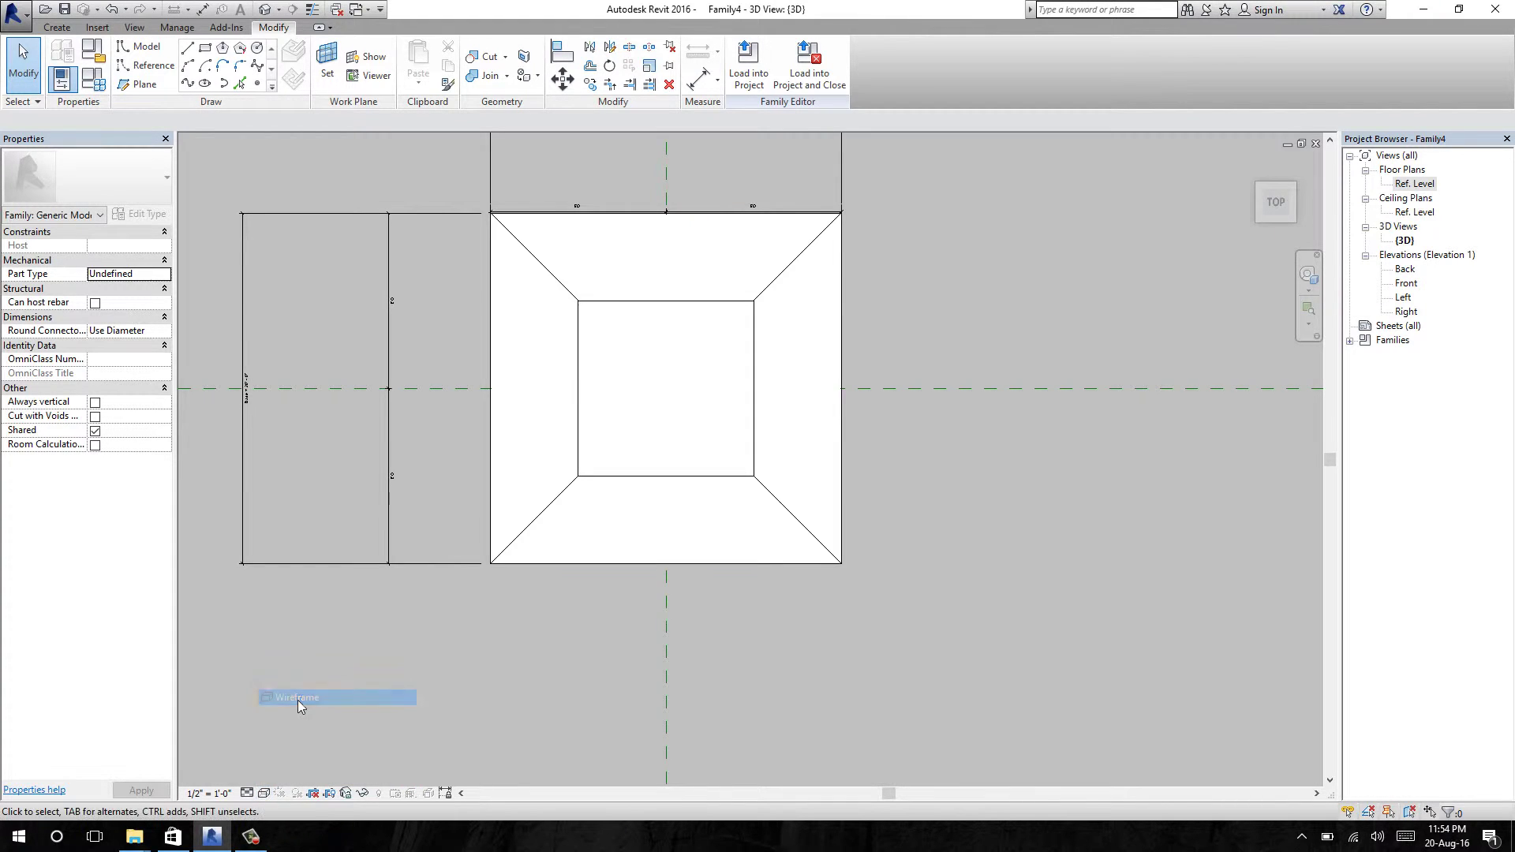
scroll(453, 295, "up", 1)
scroll(555, 167, "down", 3)
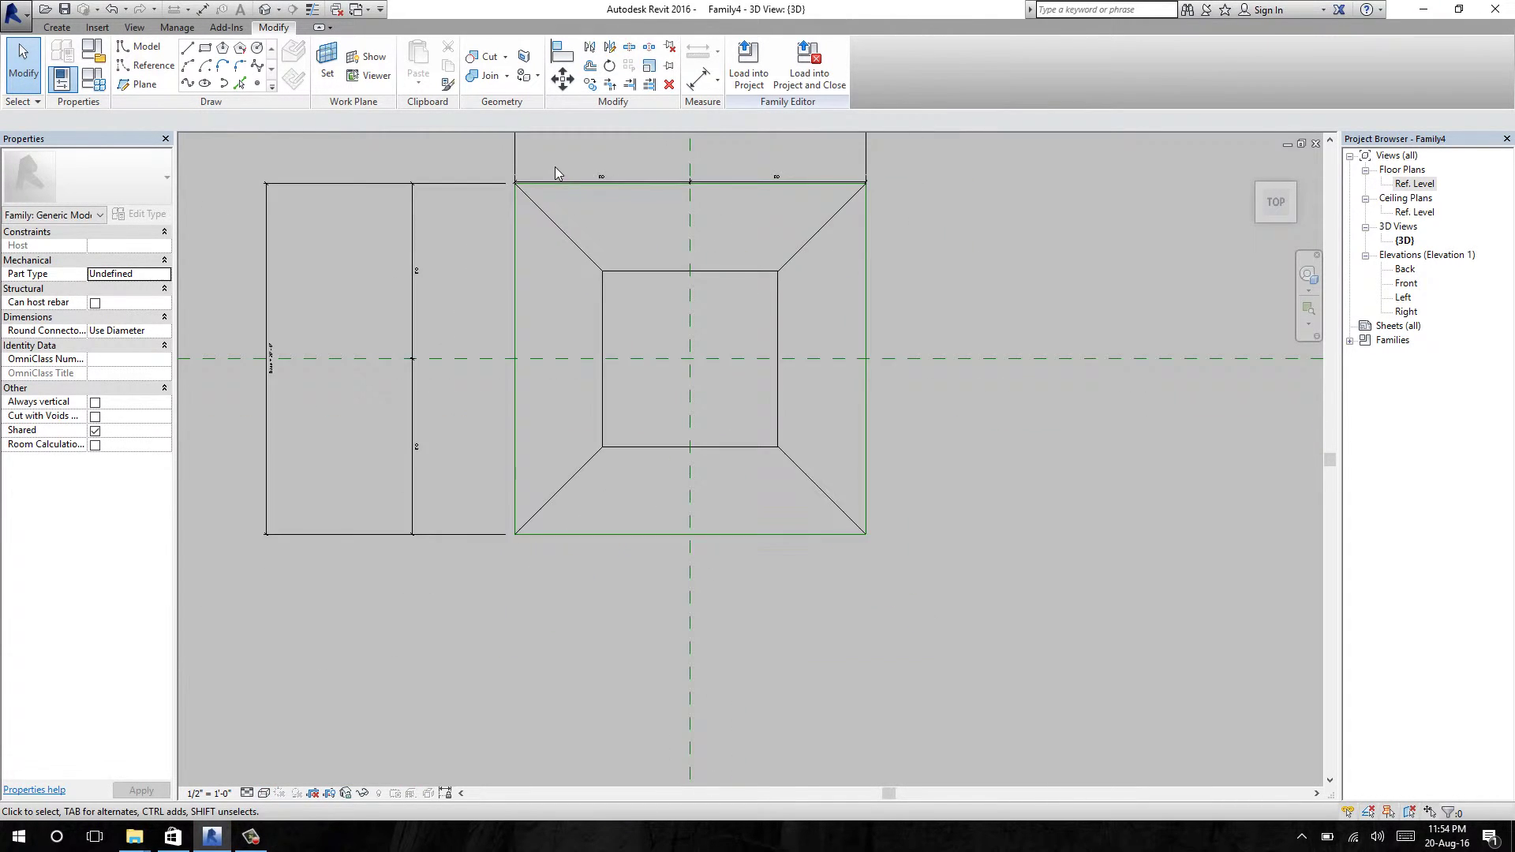
Step: Add an aligned dimension across the inner square's two vertical edges and the center reference plane, and make its segments equal
left_click(718, 80)
left_click(663, 112)
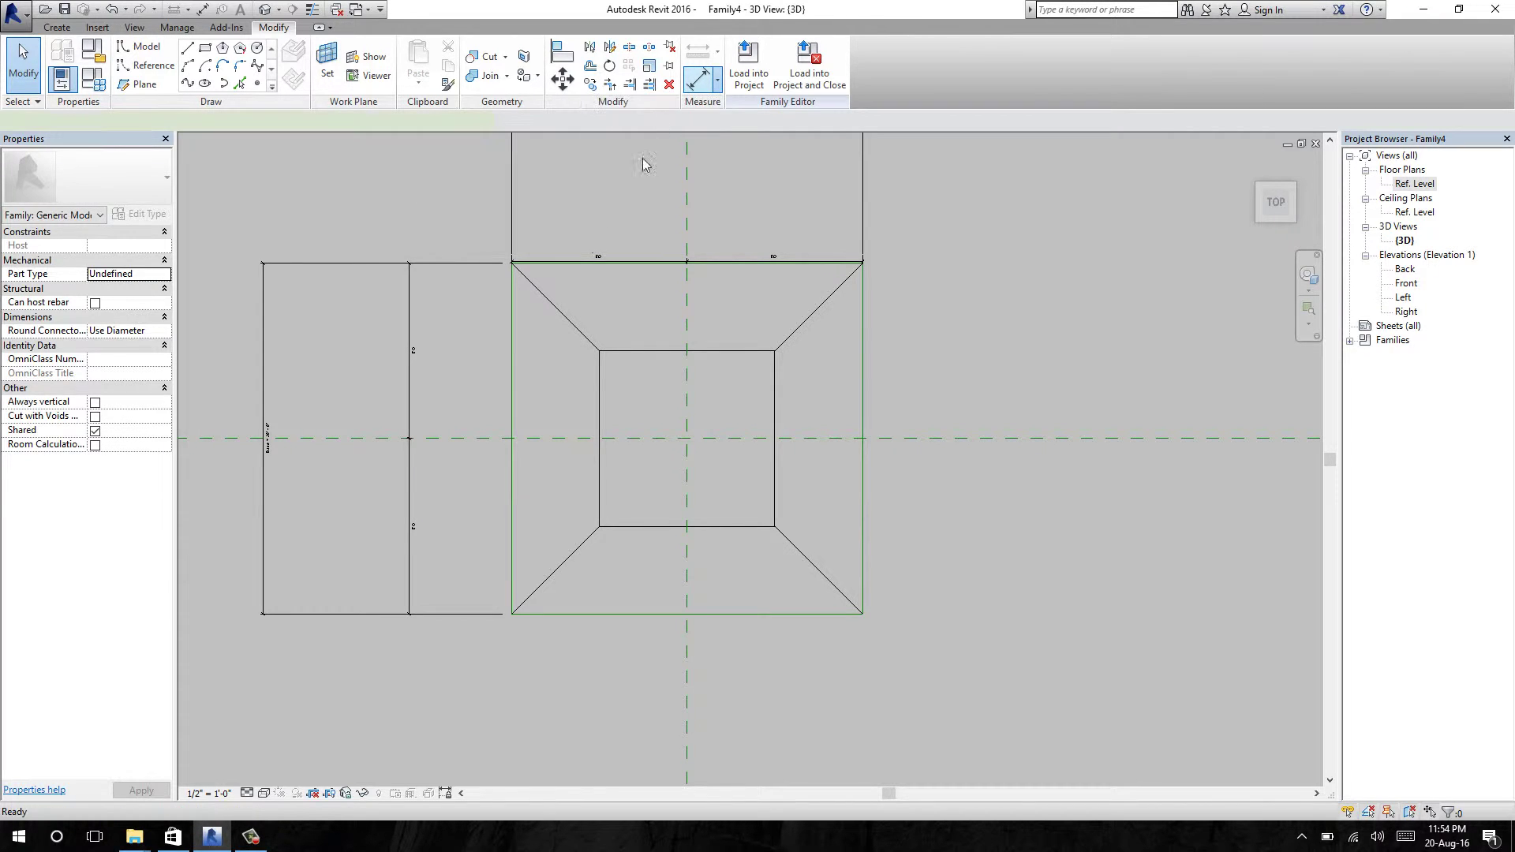
scroll(611, 359, "down", 1)
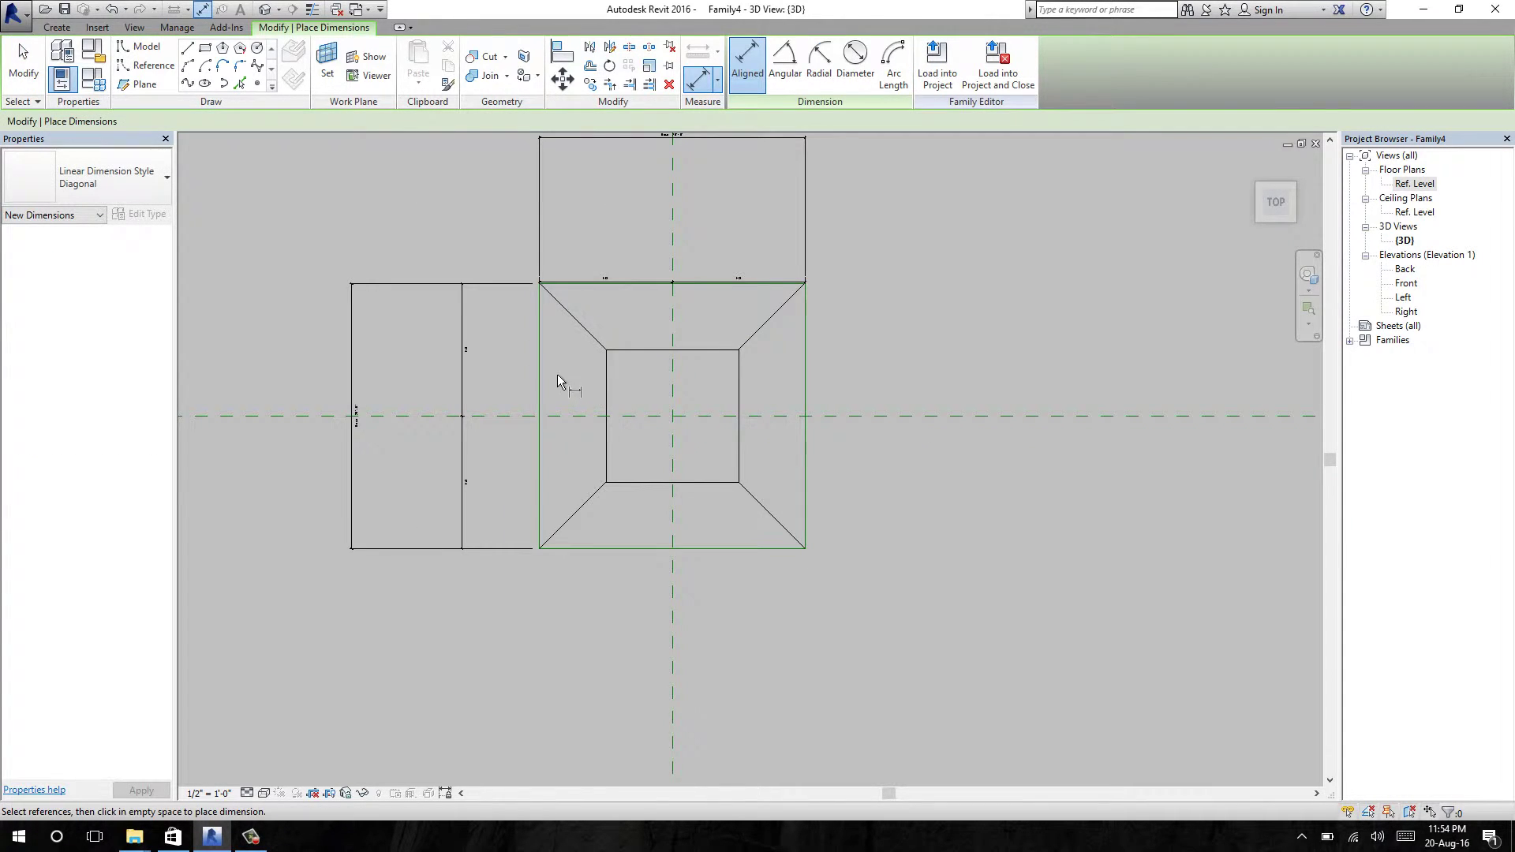
scroll(611, 374, "up", 4)
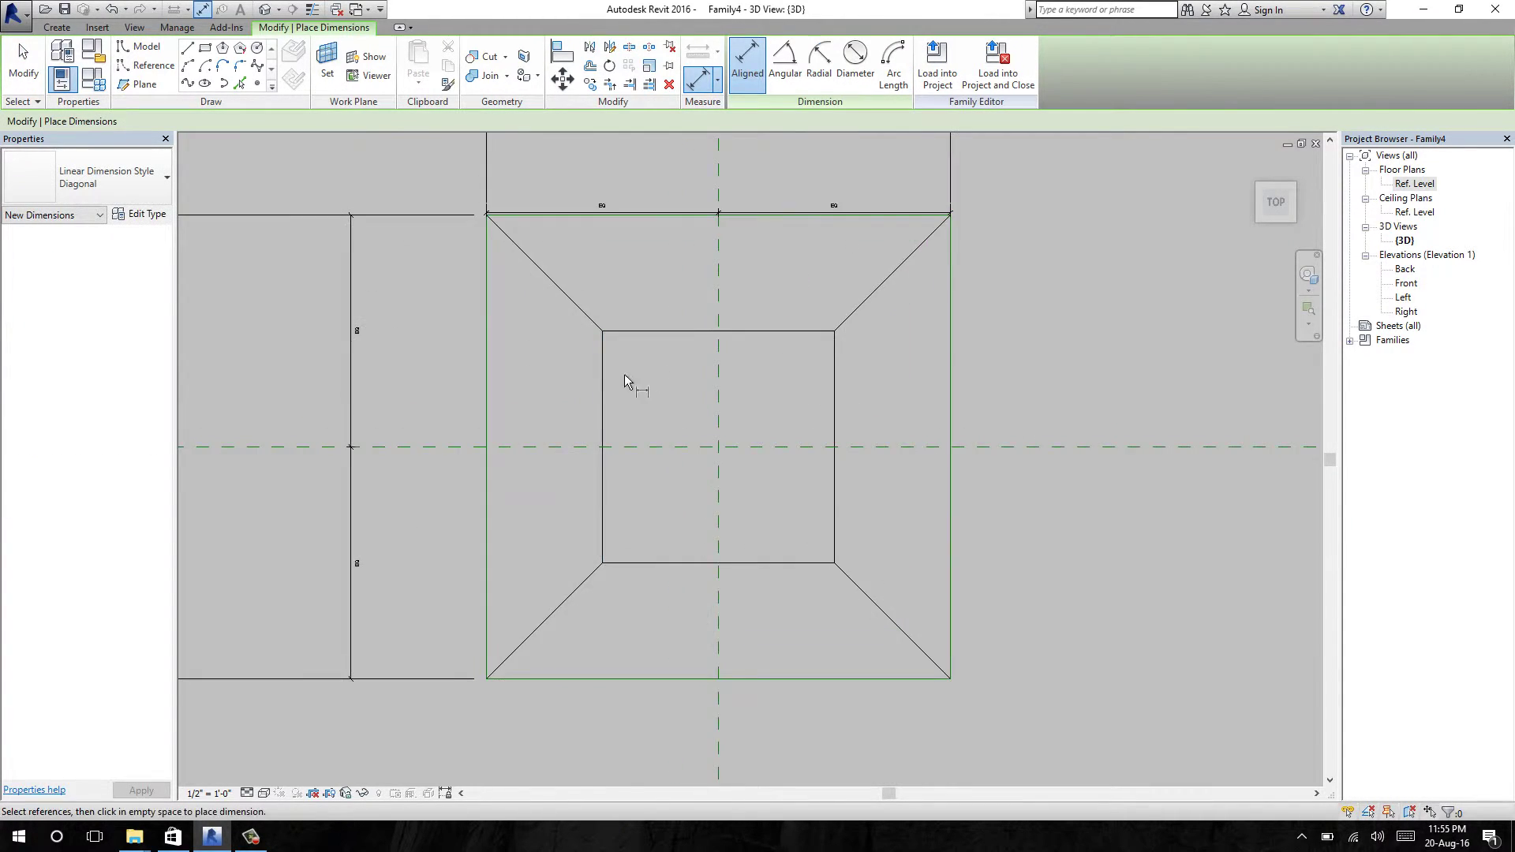
left_click(484, 382)
left_click(601, 301)
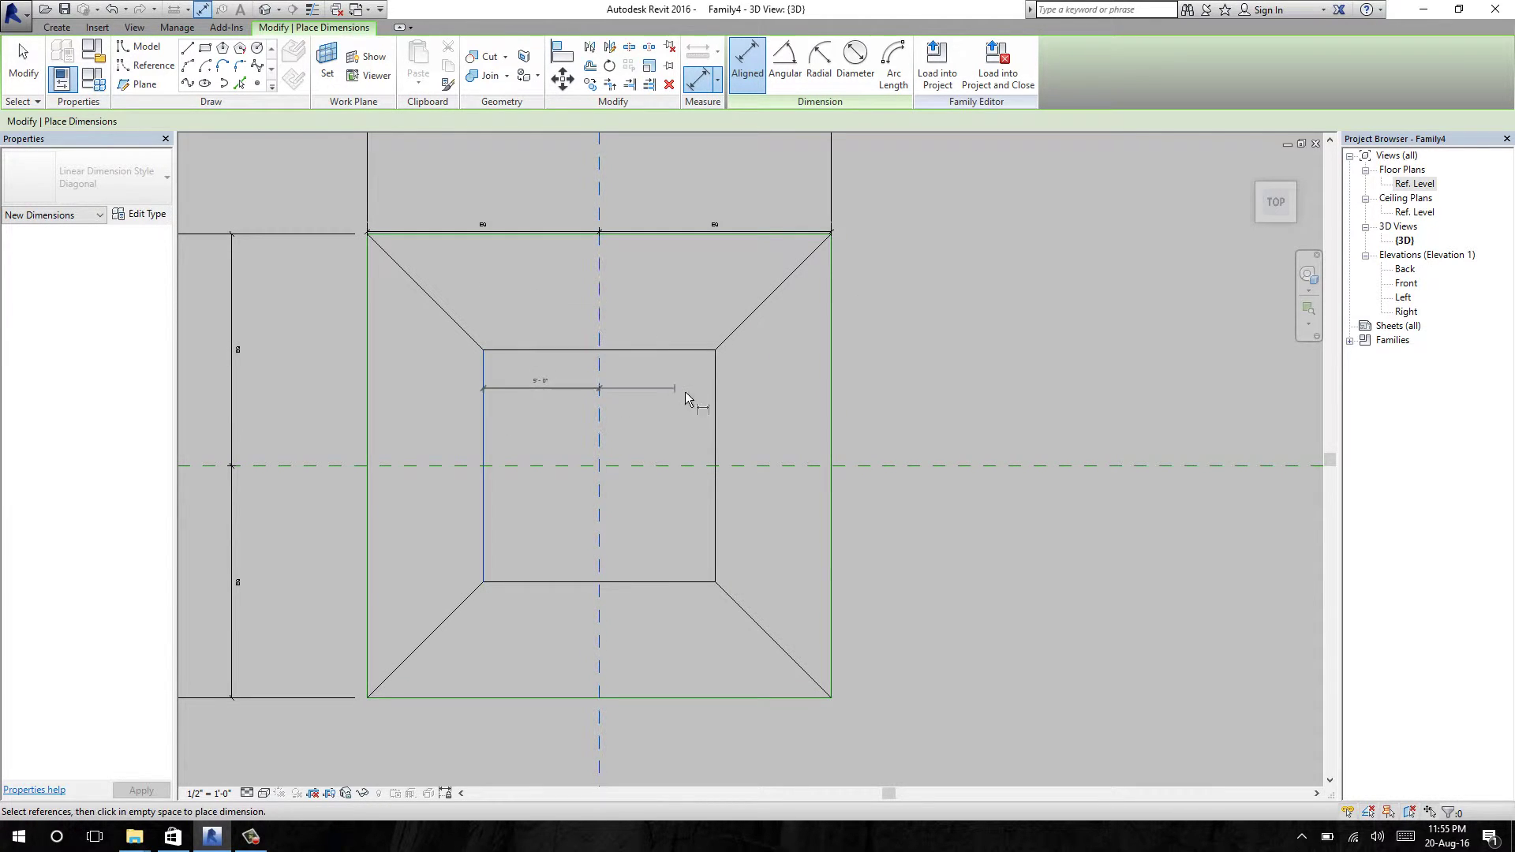
left_click(716, 391)
left_click(641, 289)
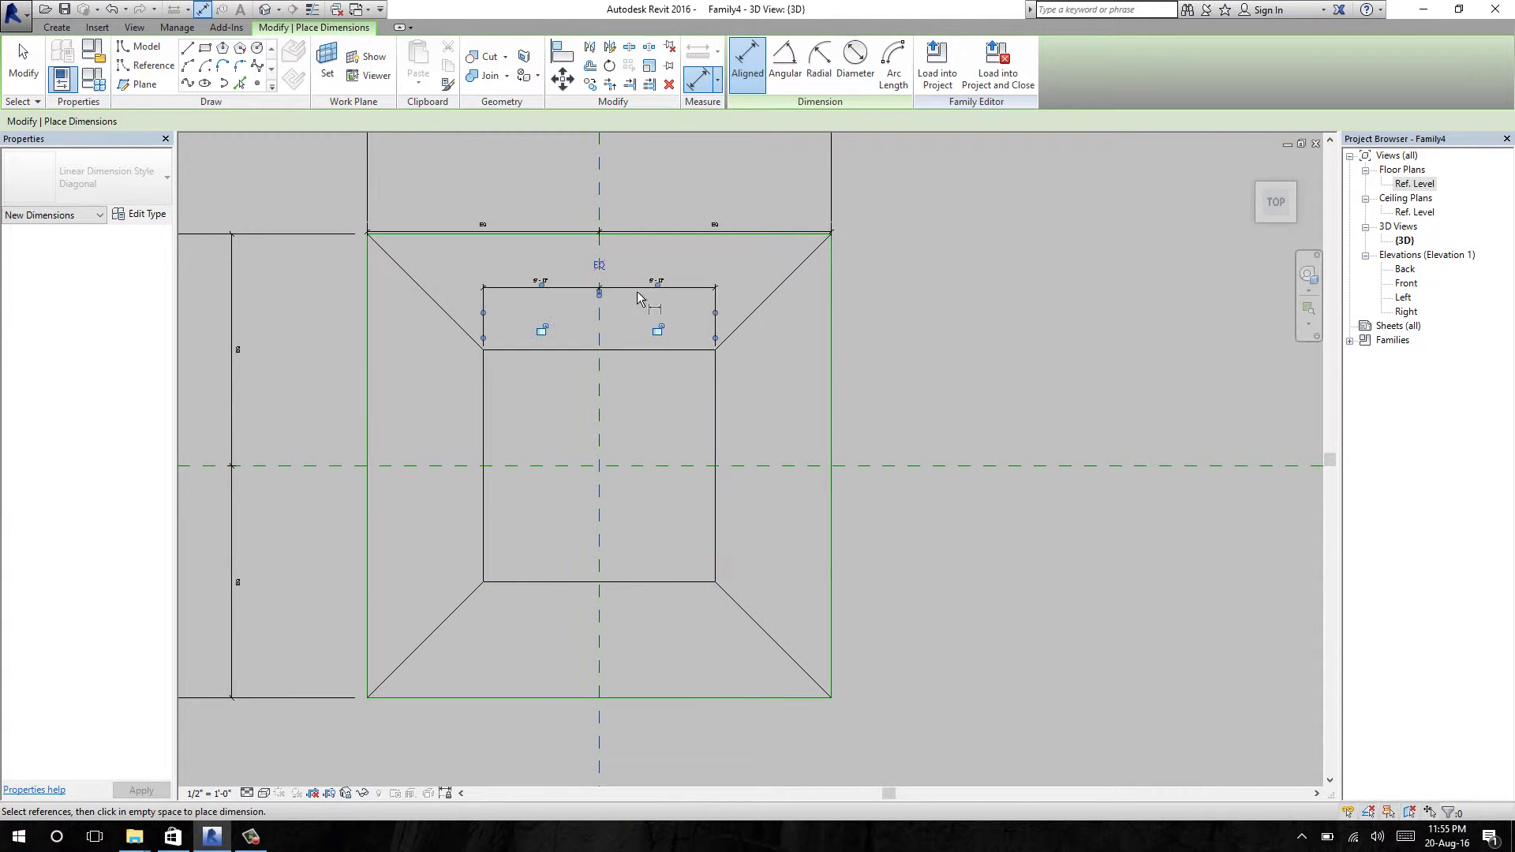
left_click(600, 266)
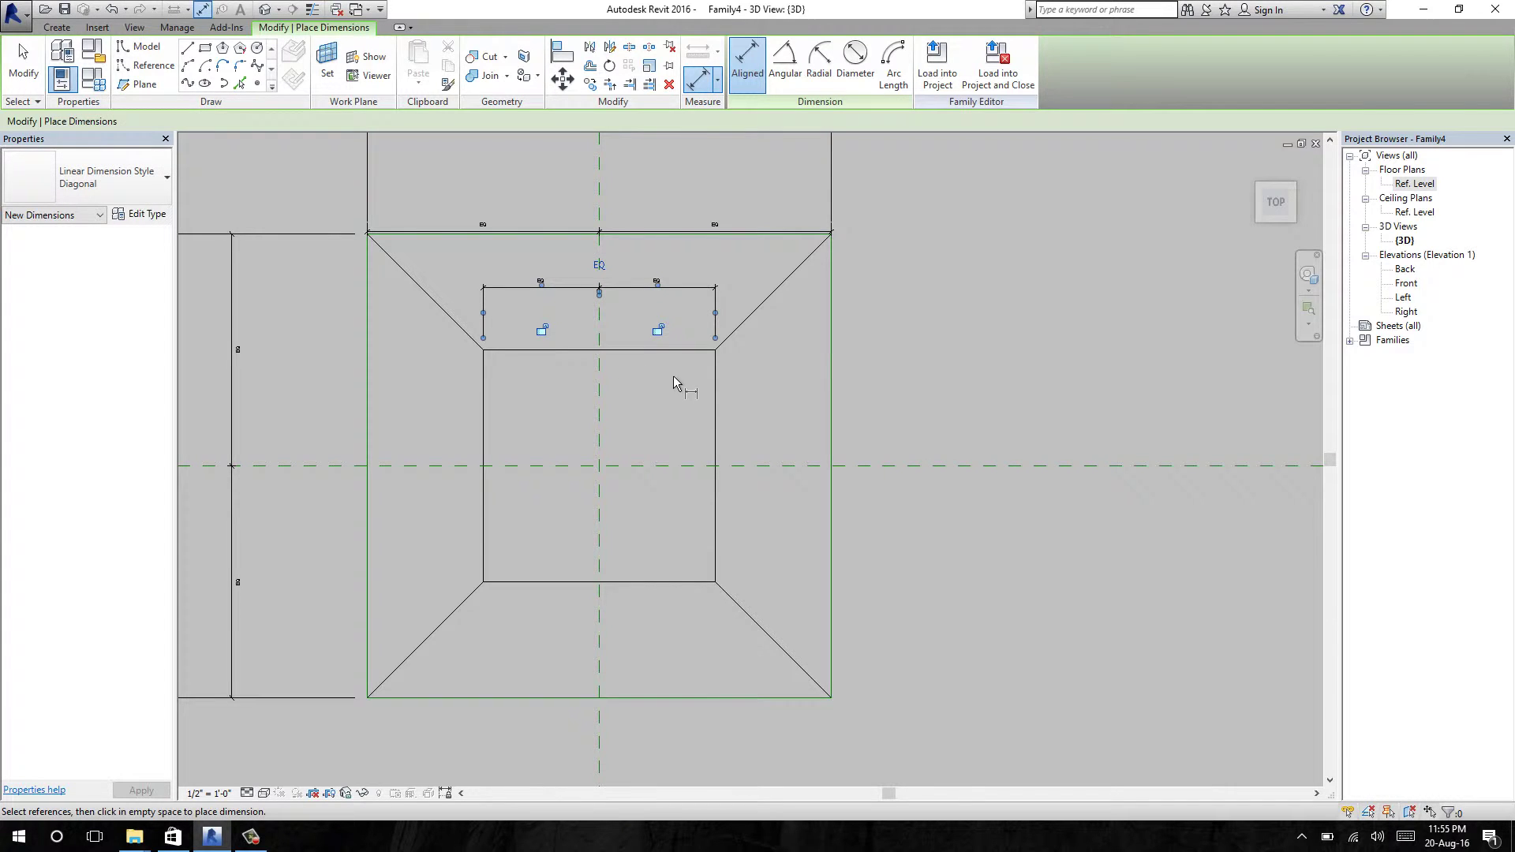
Step: Add an aligned dimension across the inner square's two horizontal edges and the Center (Front/Back) plane, and make its segments equal
left_click(643, 352)
left_click(633, 465)
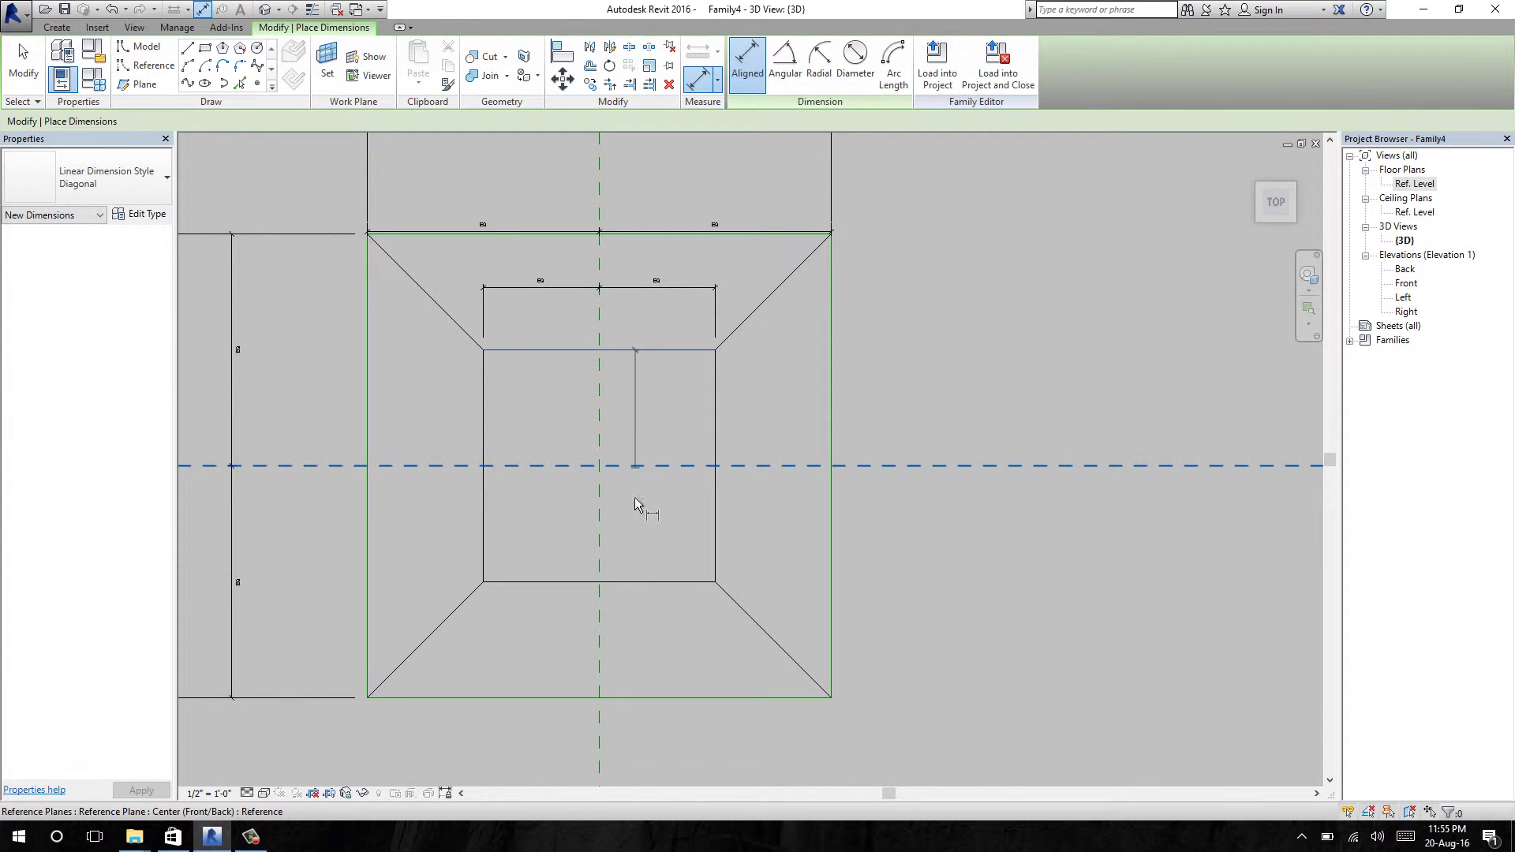
left_click(639, 583)
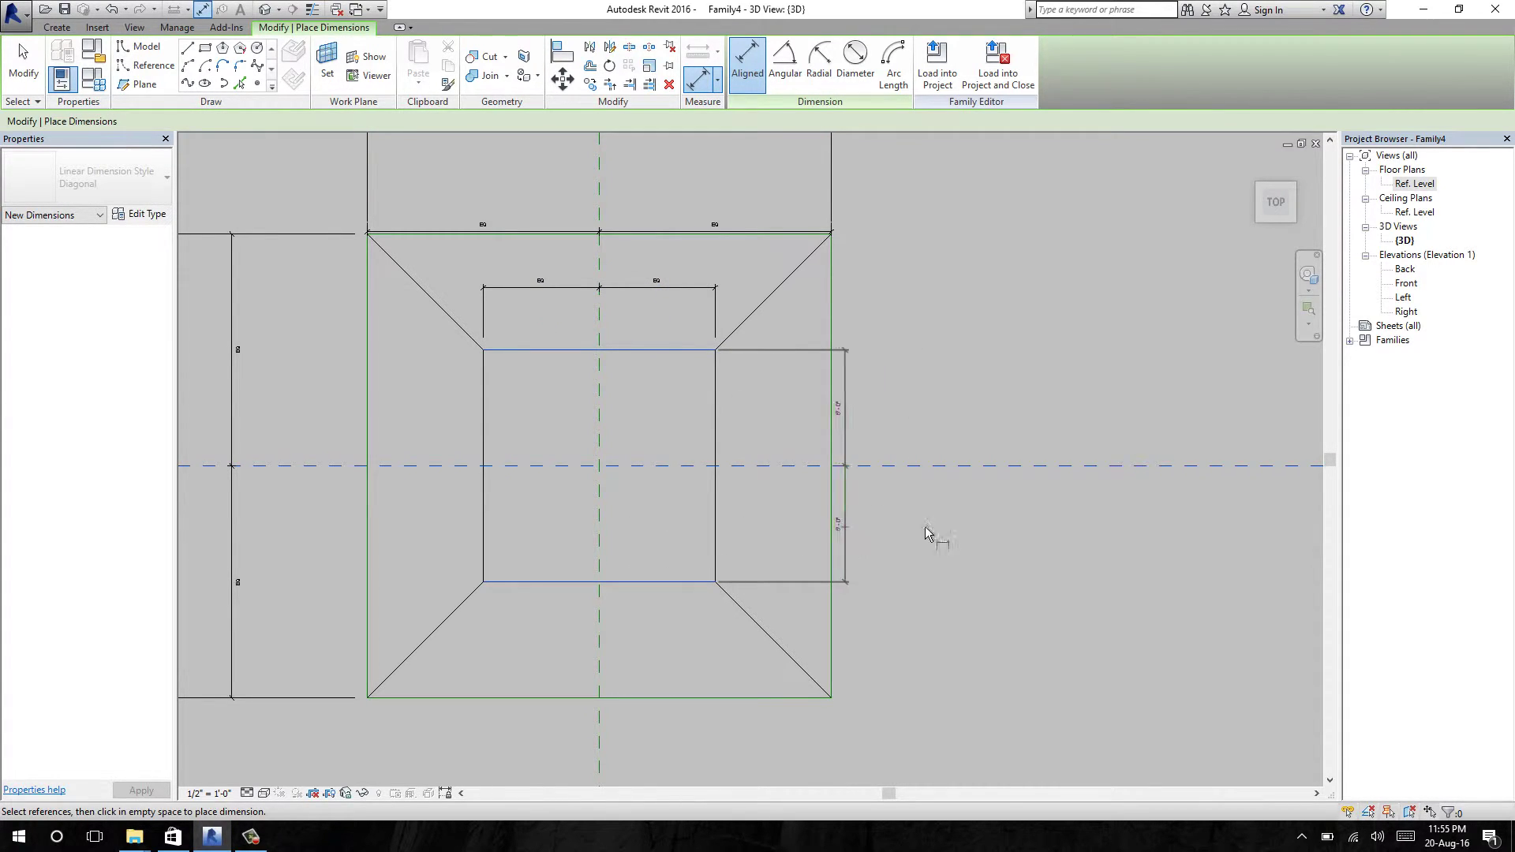
left_click(983, 527)
left_click(961, 467)
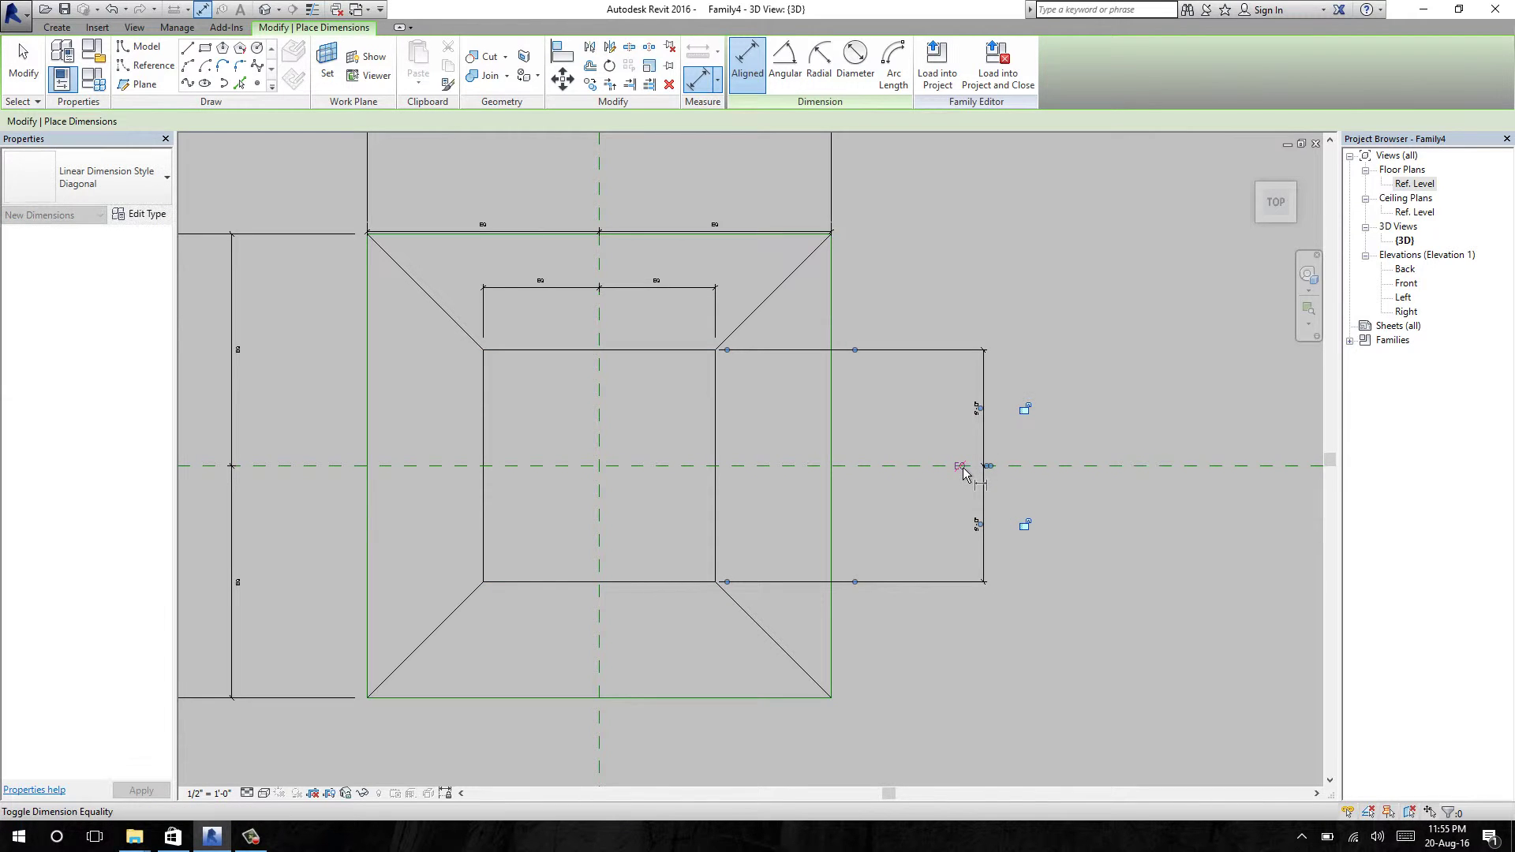
Step: Place overall aligned dimensions for the inner square's width and height, outside the equality dimensions
scroll(822, 483, "down", 3)
scroll(822, 483, "up", 3)
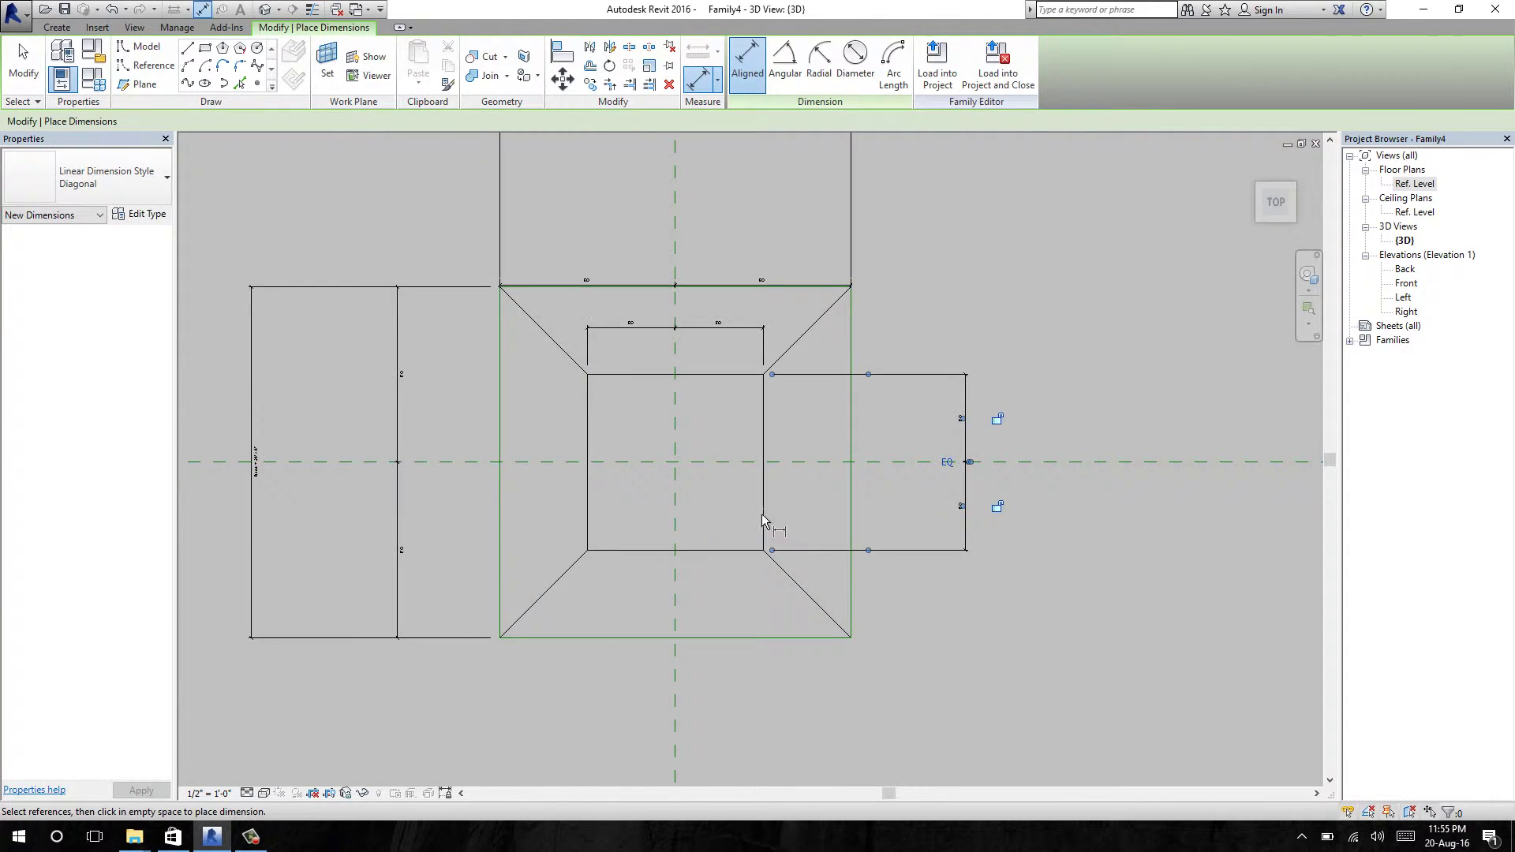
left_click(540, 313)
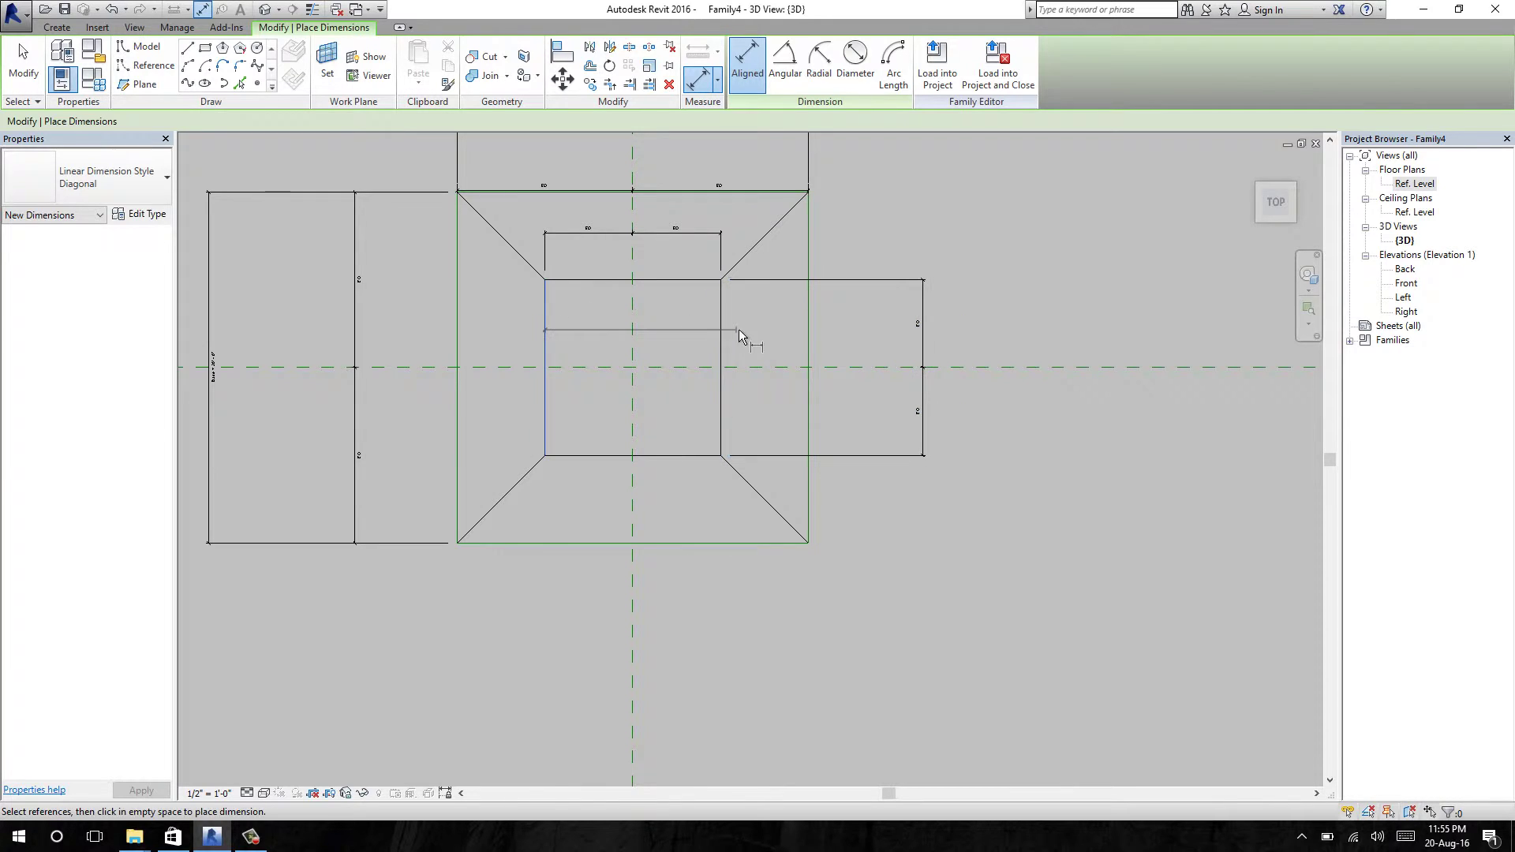
left_click(717, 323)
scroll(718, 325, "down", 3)
left_click(684, 487)
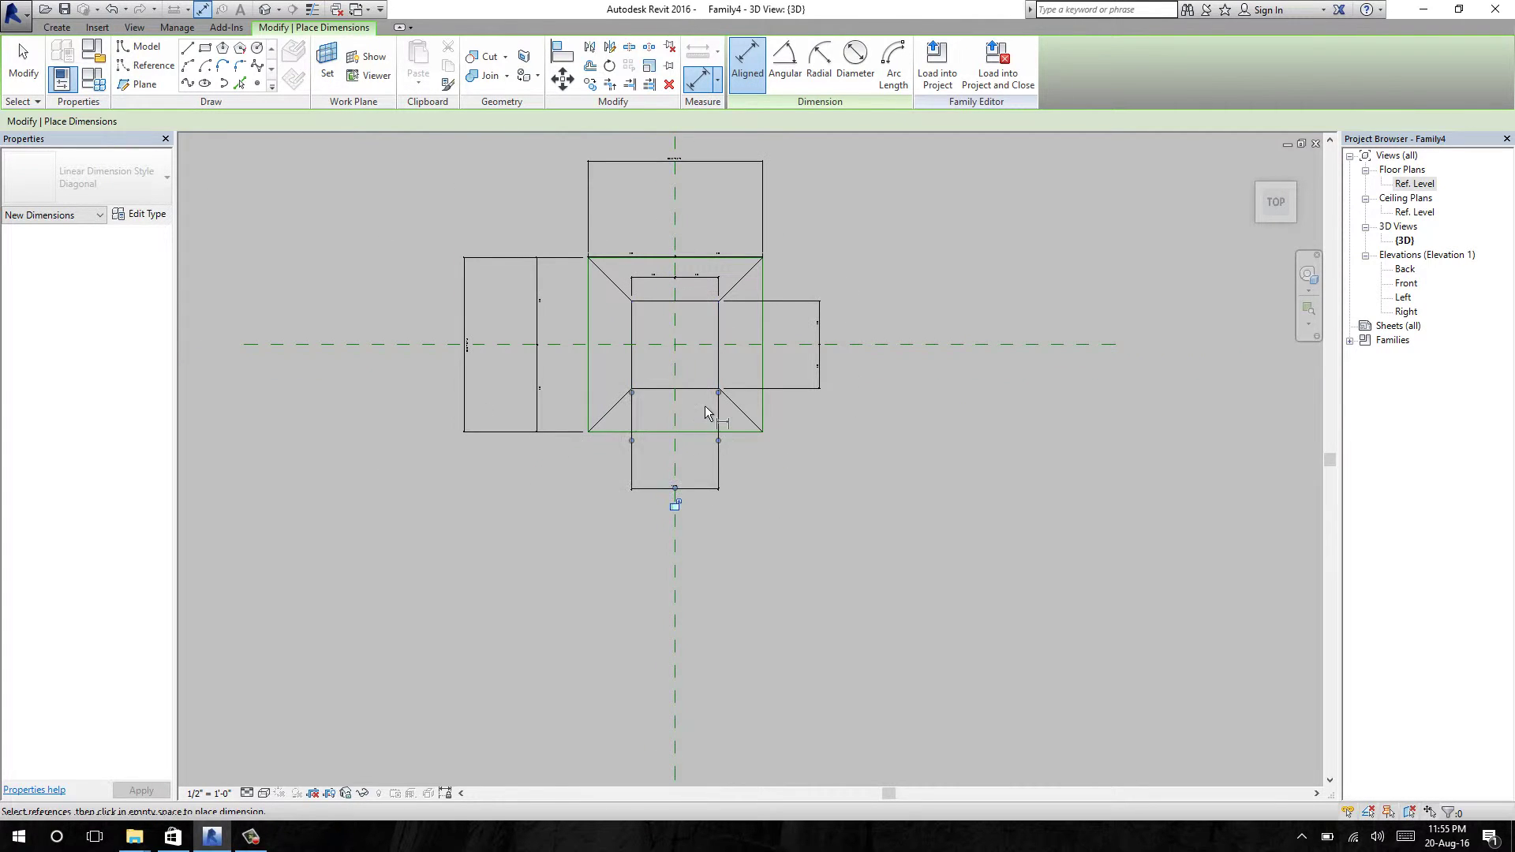
left_click(697, 389)
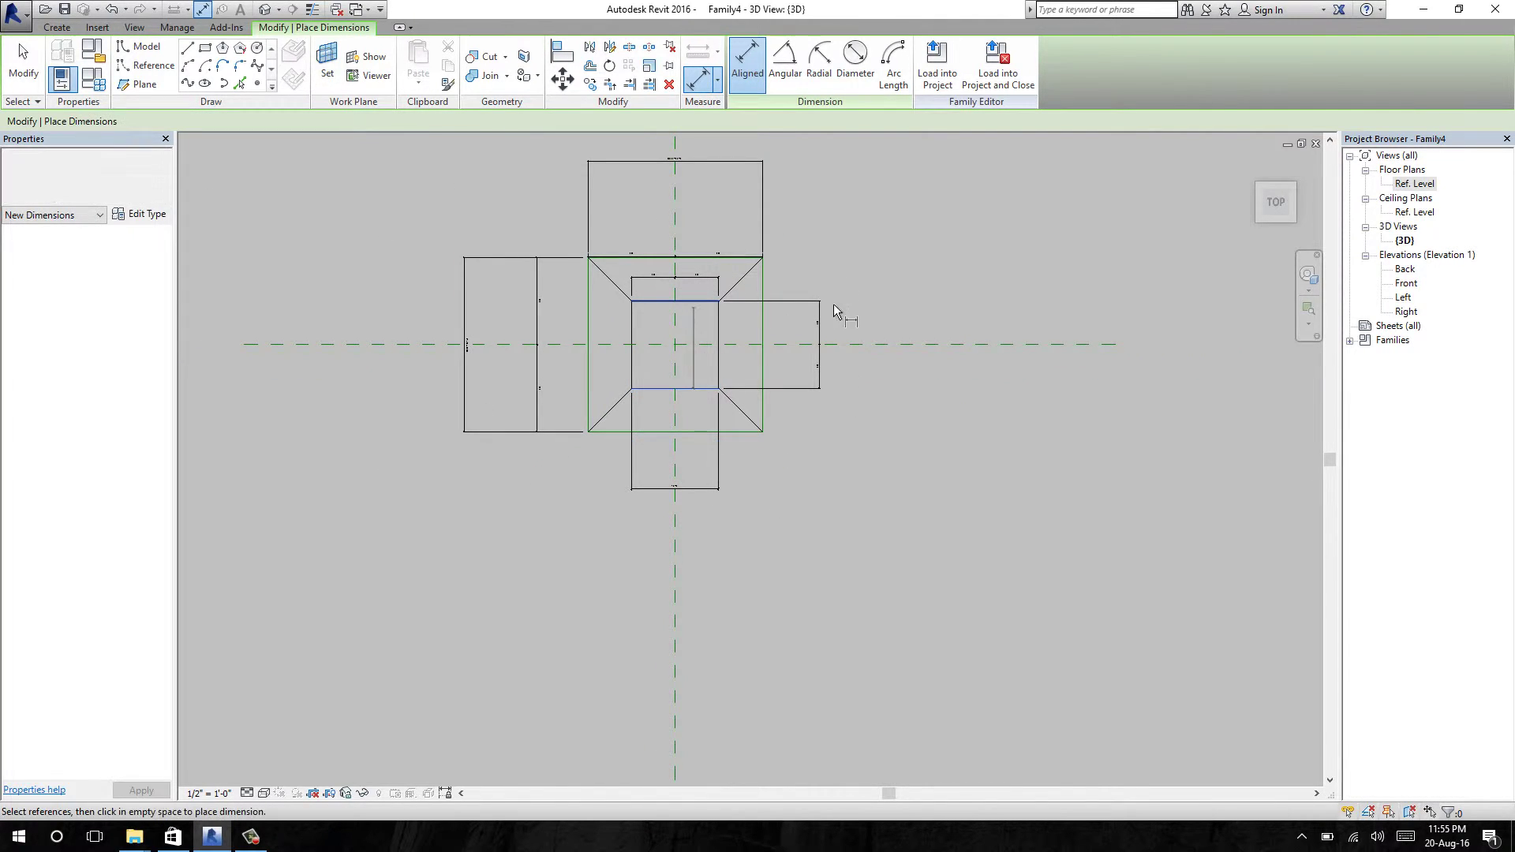
left_click(884, 306)
key("Escape")
key("Escape")
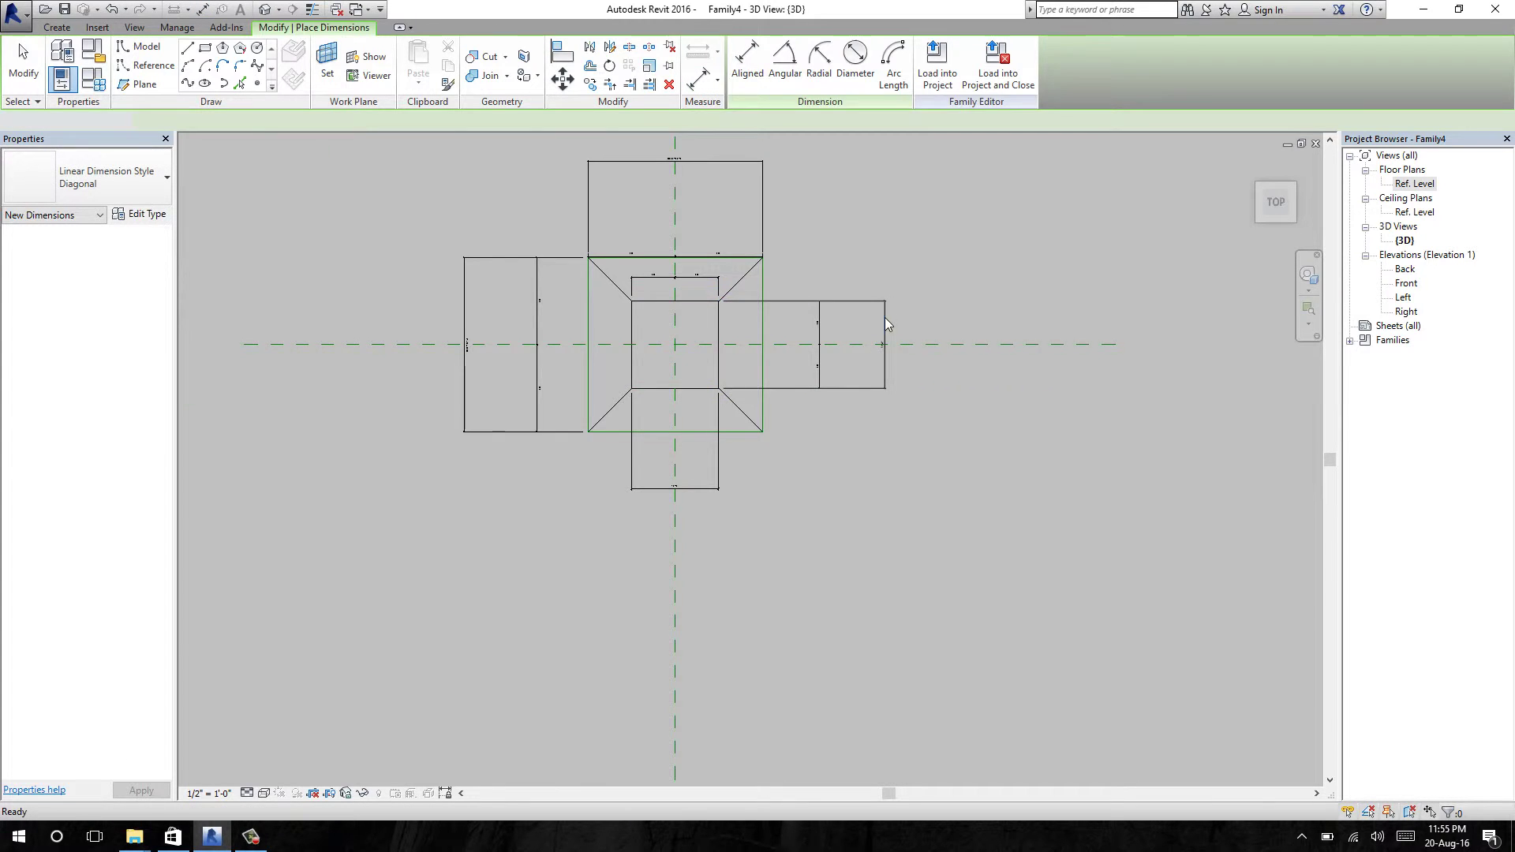
Step: Label the inner square's overall front-to-back dimension with a new family type parameter named Top
left_click(884, 320)
scroll(885, 329, "up", 4)
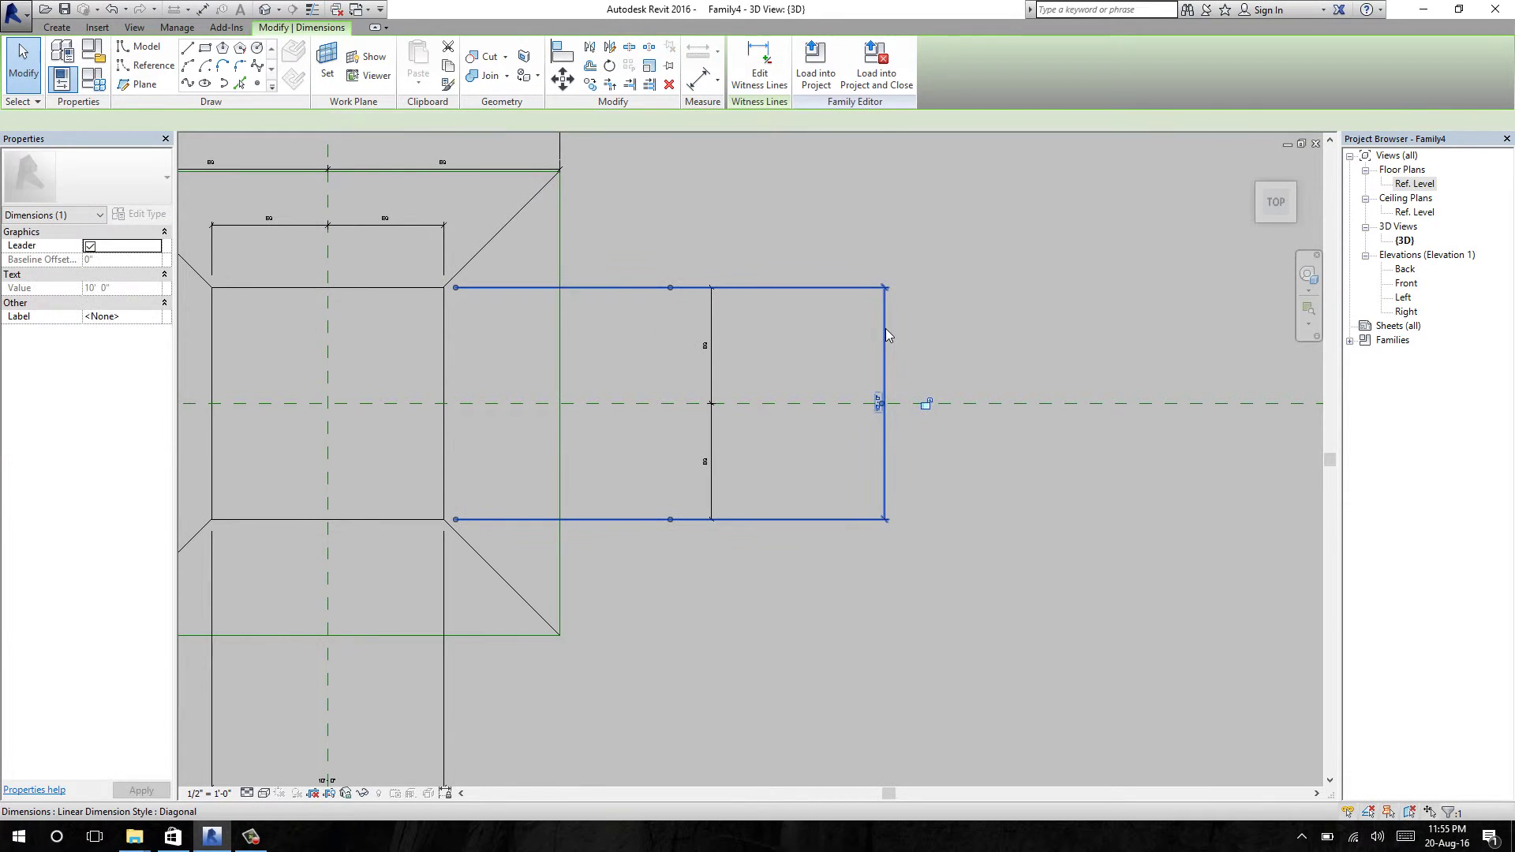
scroll(885, 328, "down", 2)
left_click(376, 121)
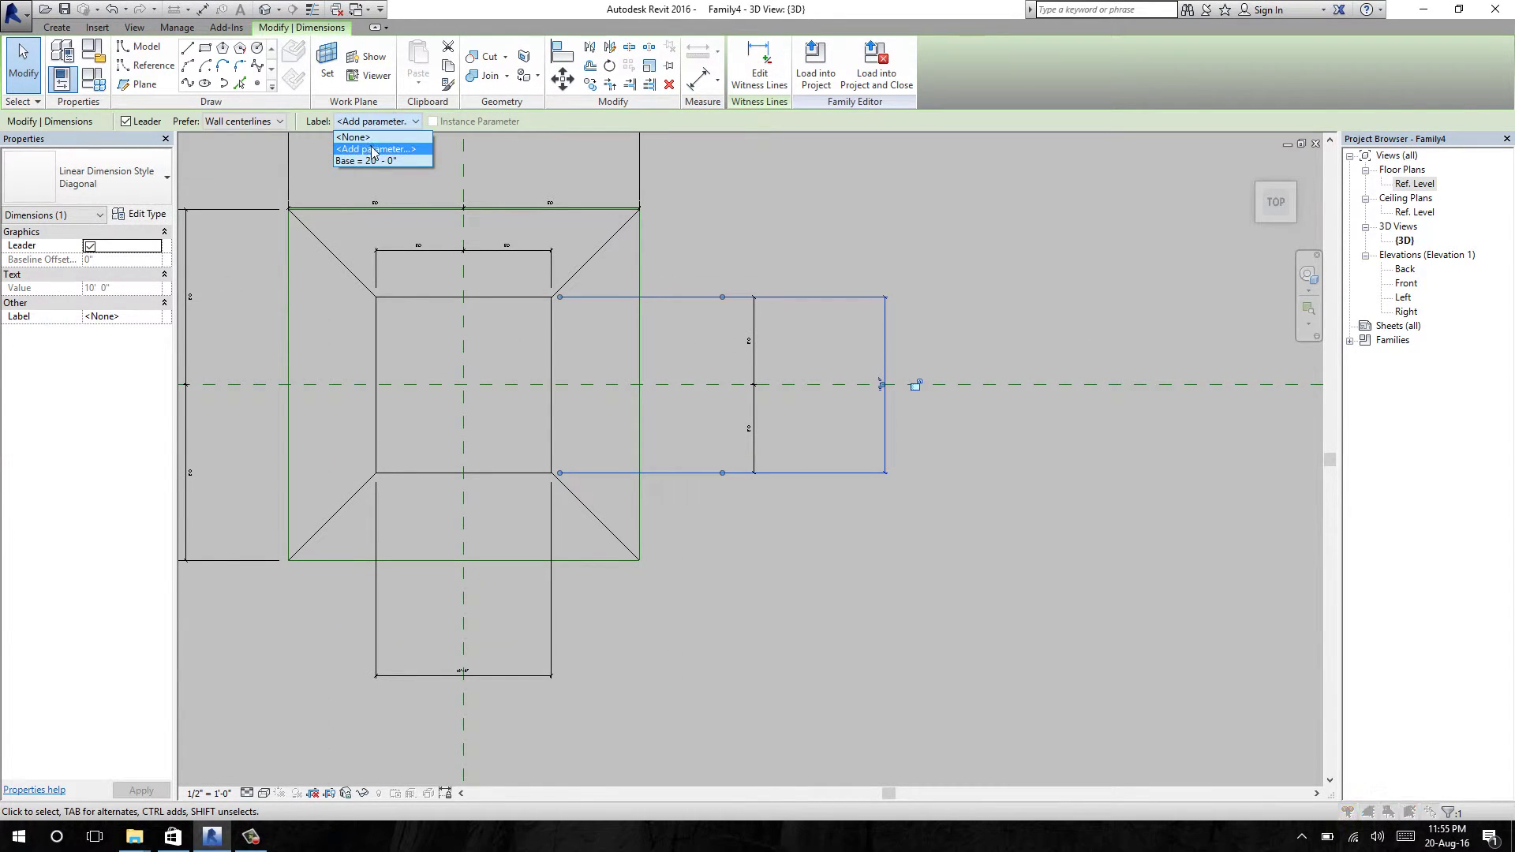
left_click(370, 149)
type("Top")
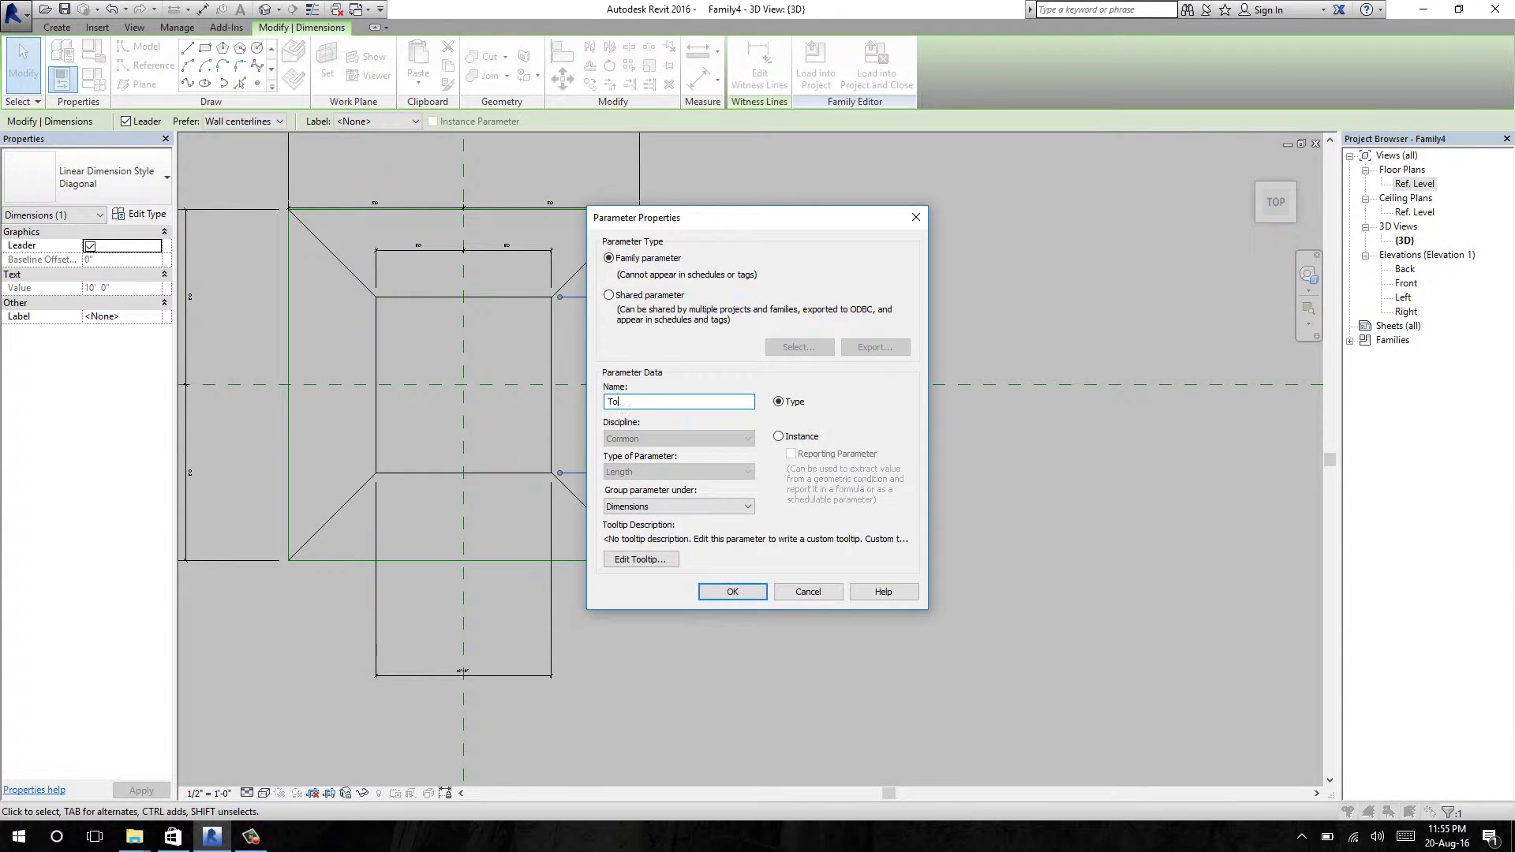
left_click(719, 601)
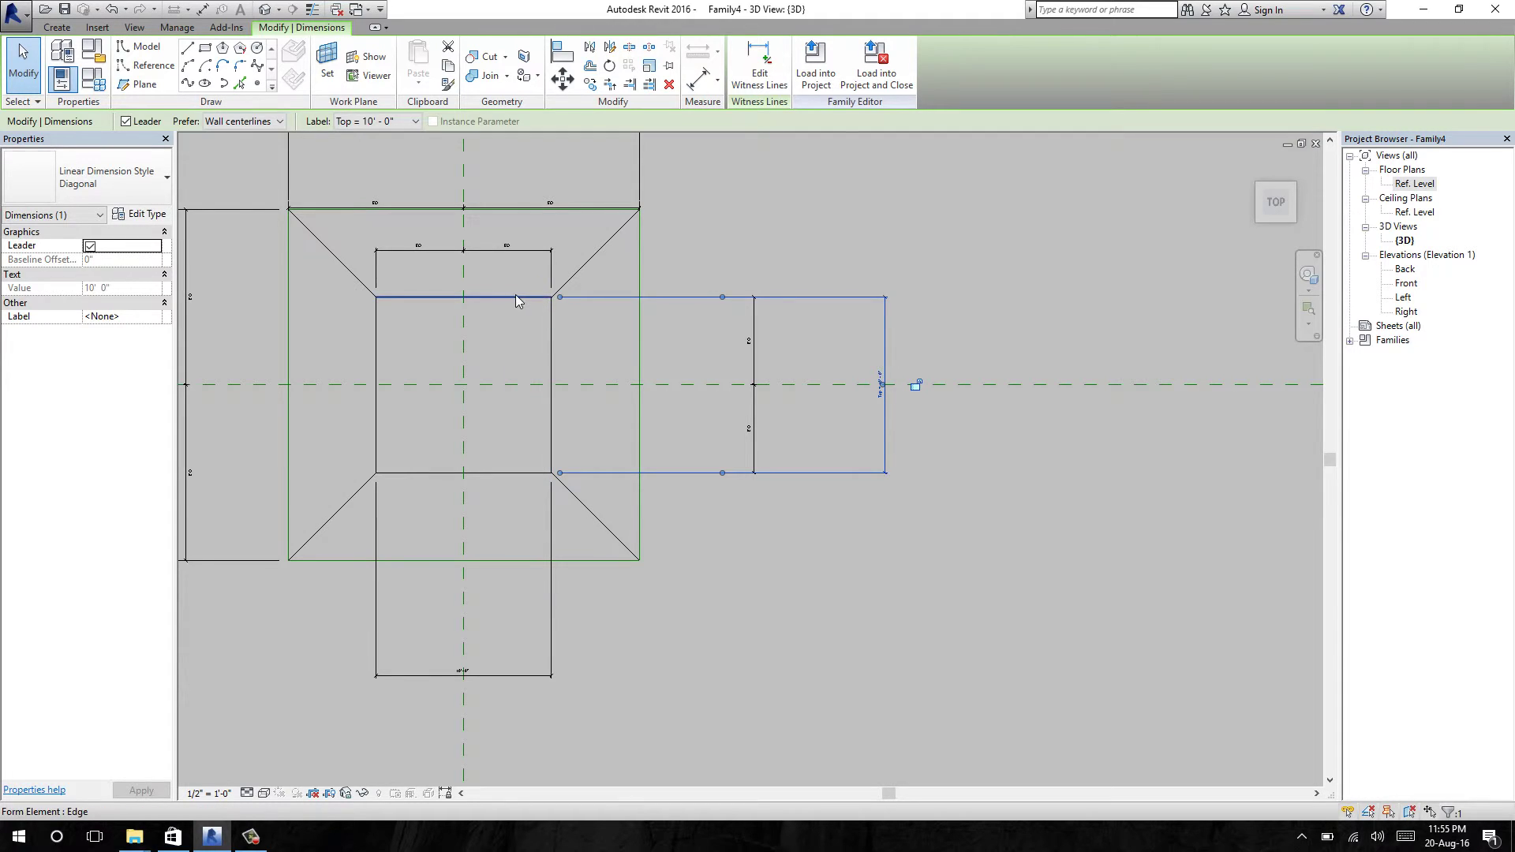
Step: Assign the existing Top parameter to the inner square's overall width dimension and deselect it
middle_click_drag(500, 297, 626, 258)
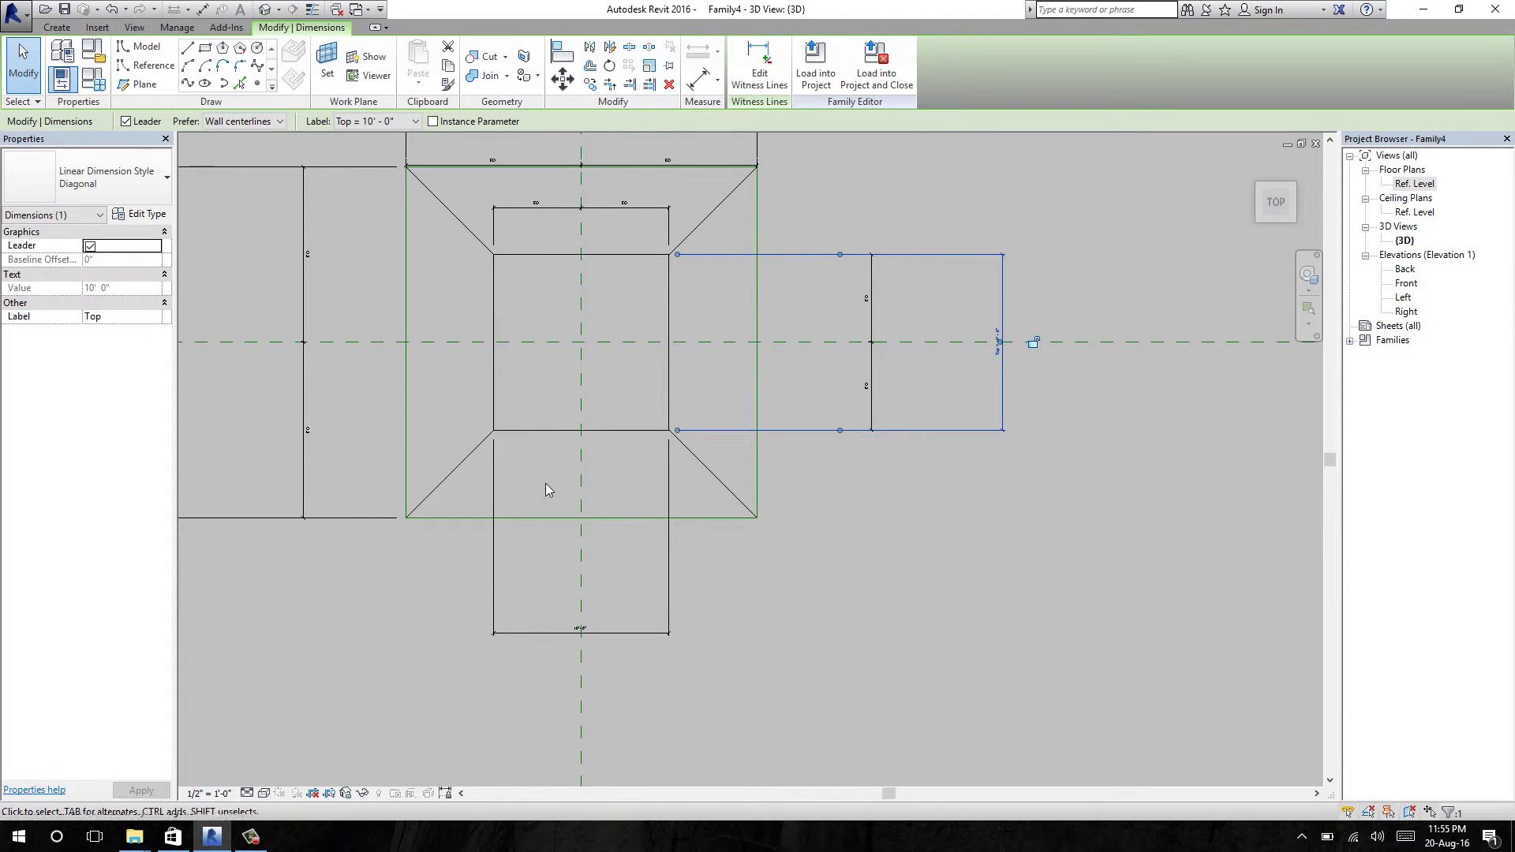
left_click(669, 595)
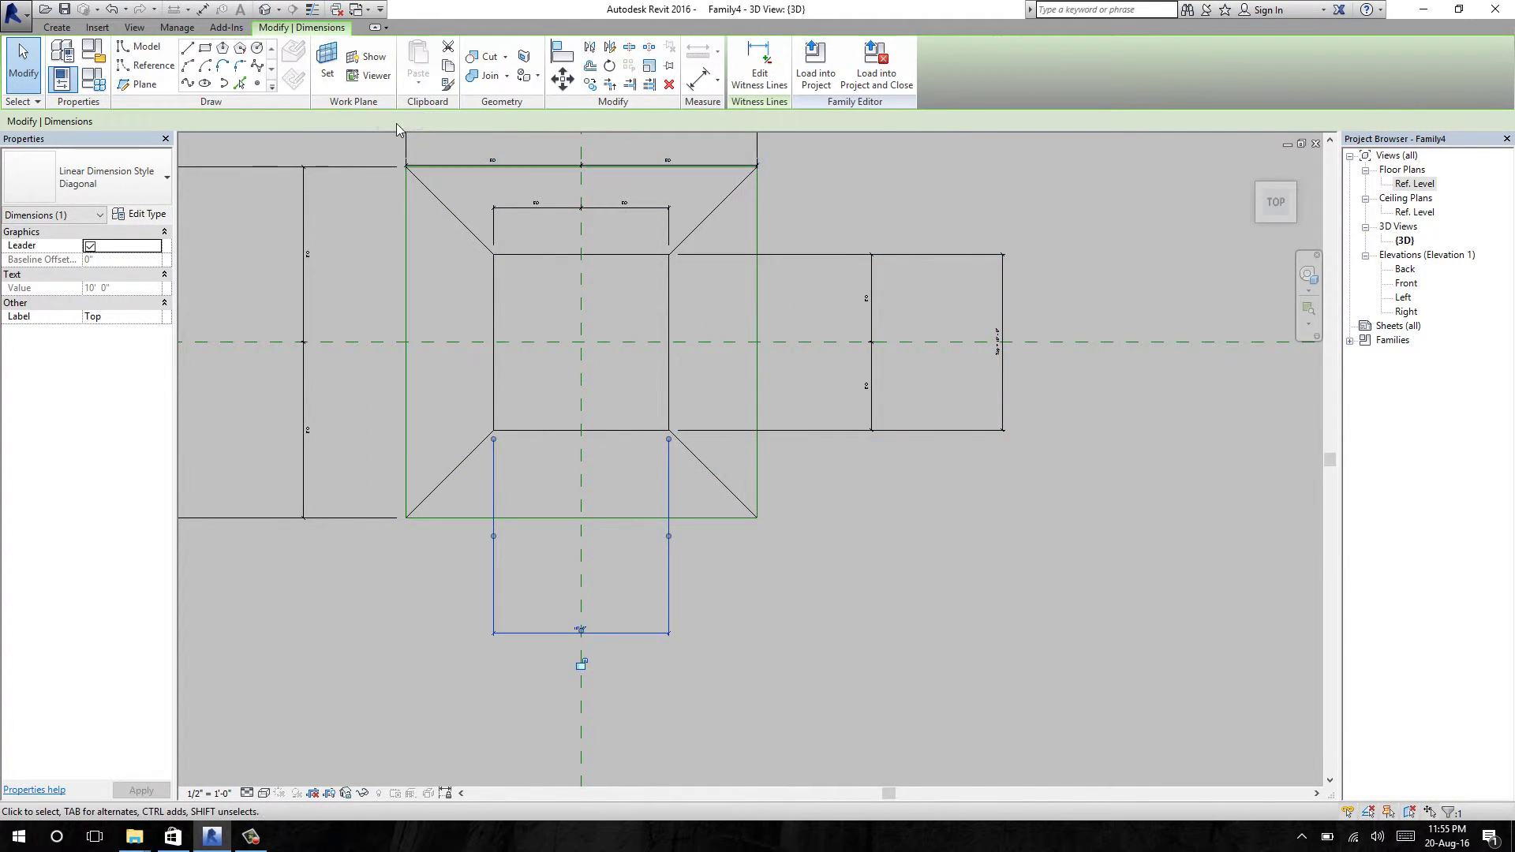
left_click(399, 127)
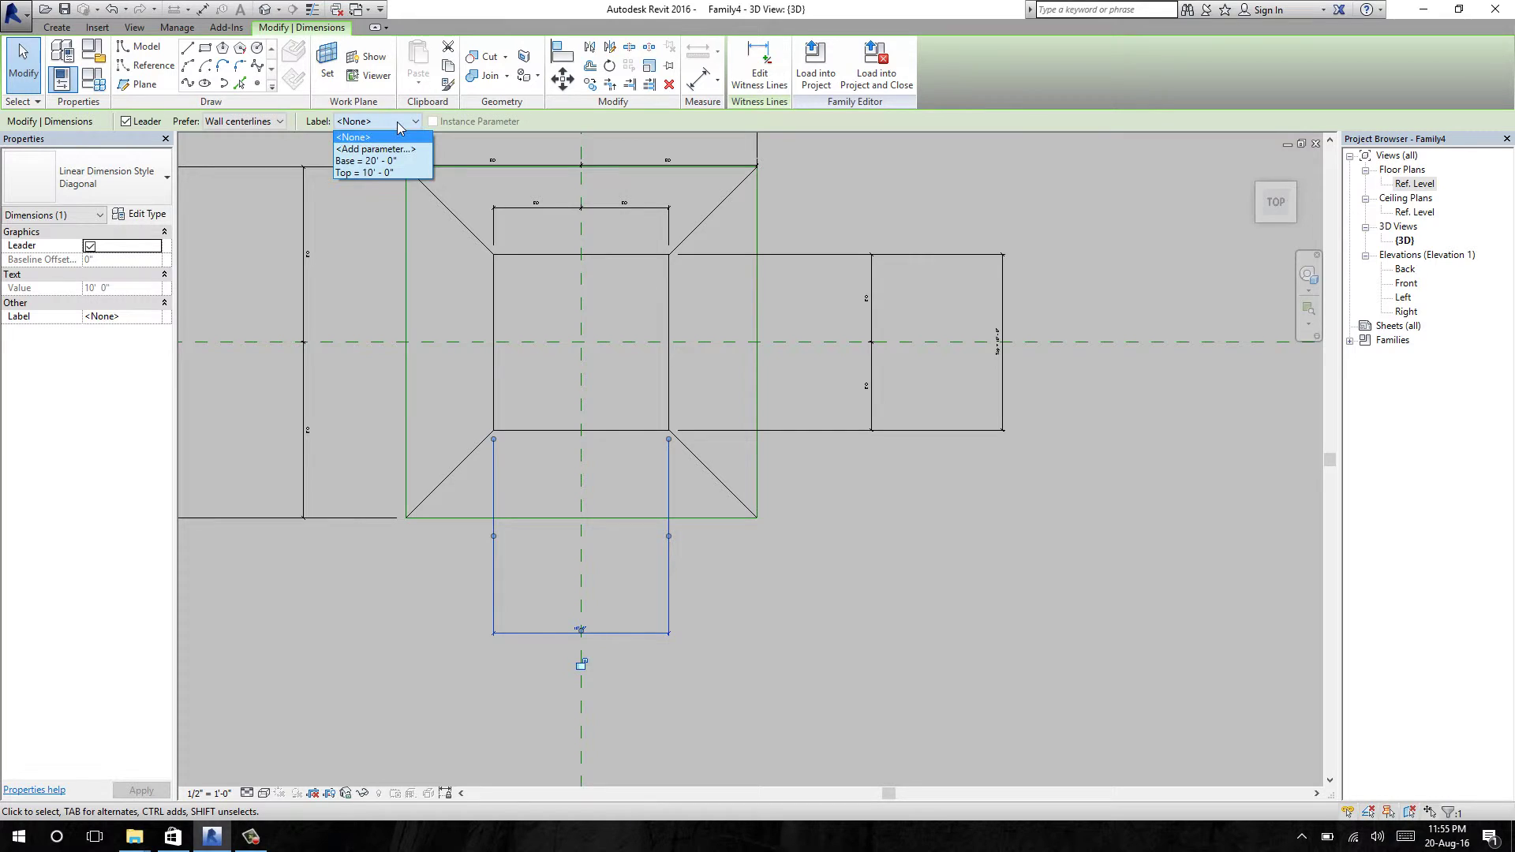
left_click(379, 172)
left_click(922, 564)
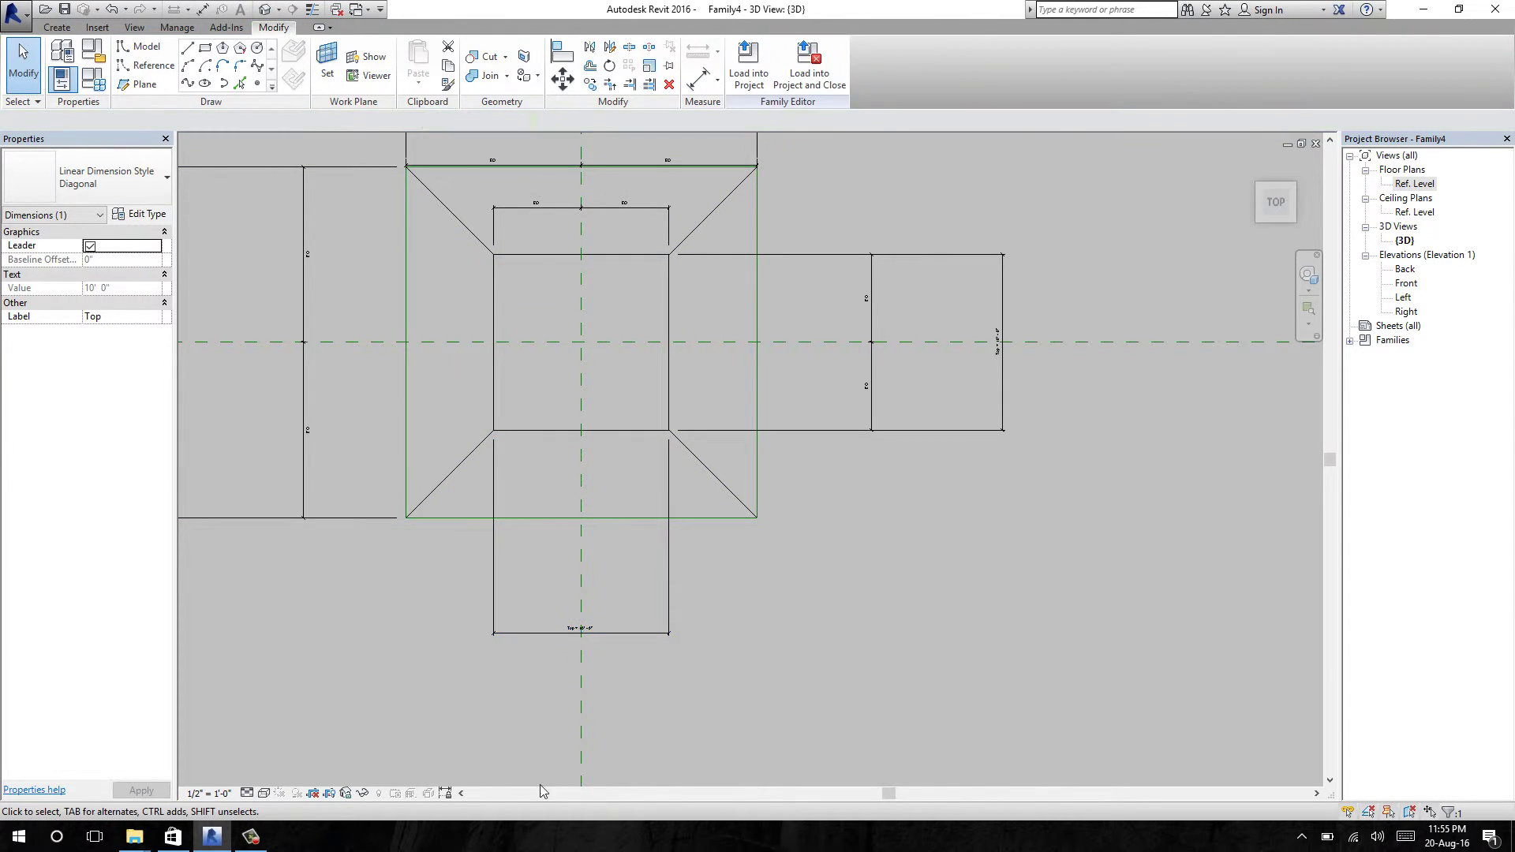
Step: Switch the view from wireframe to a style with opaque faces and orbit the tapered form to an angled 3D view
left_click(263, 793)
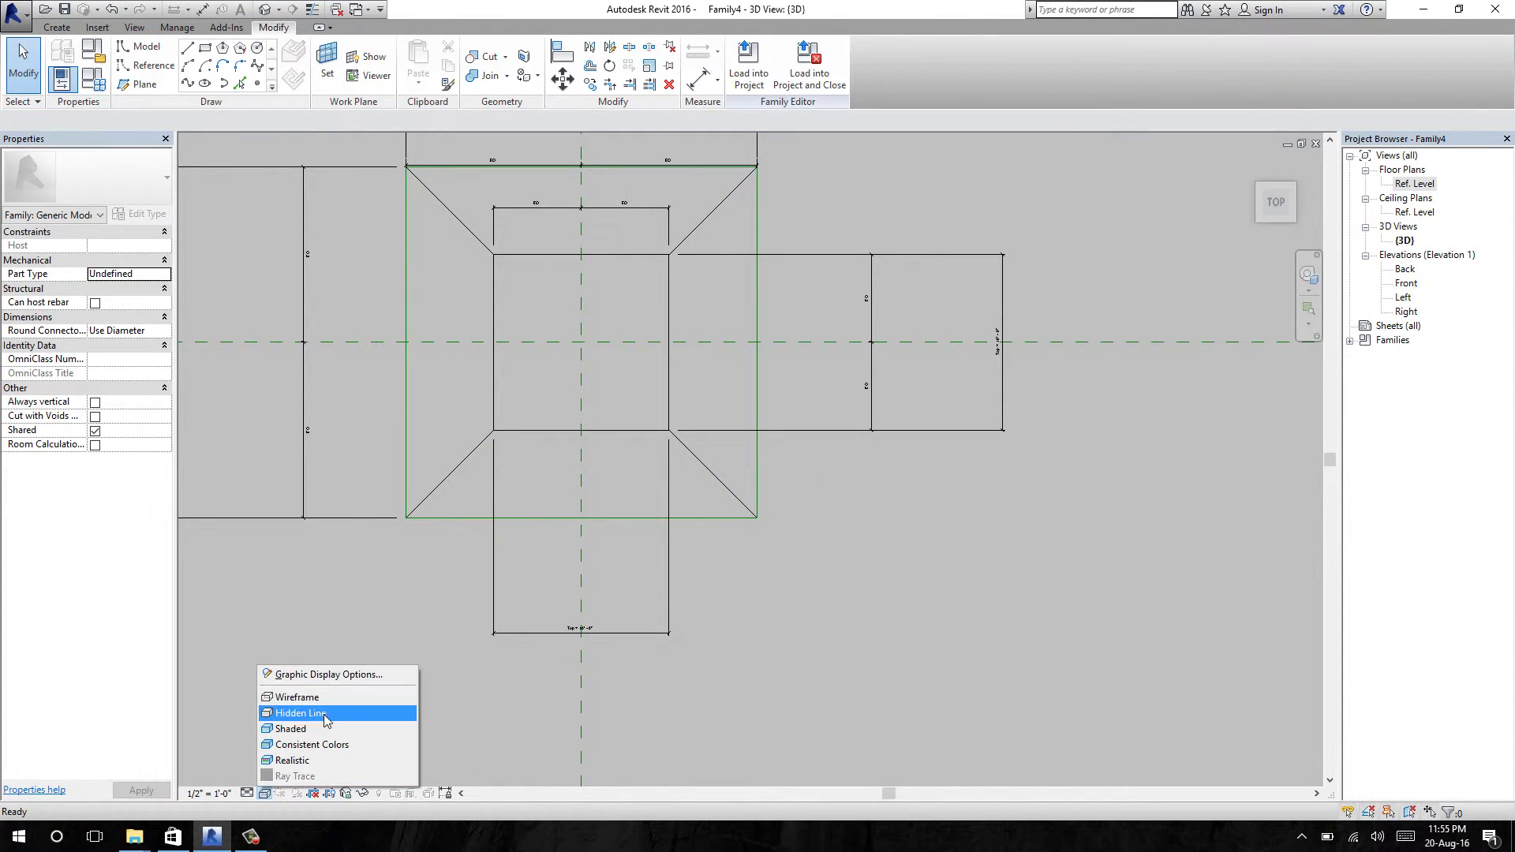
left_click(304, 734)
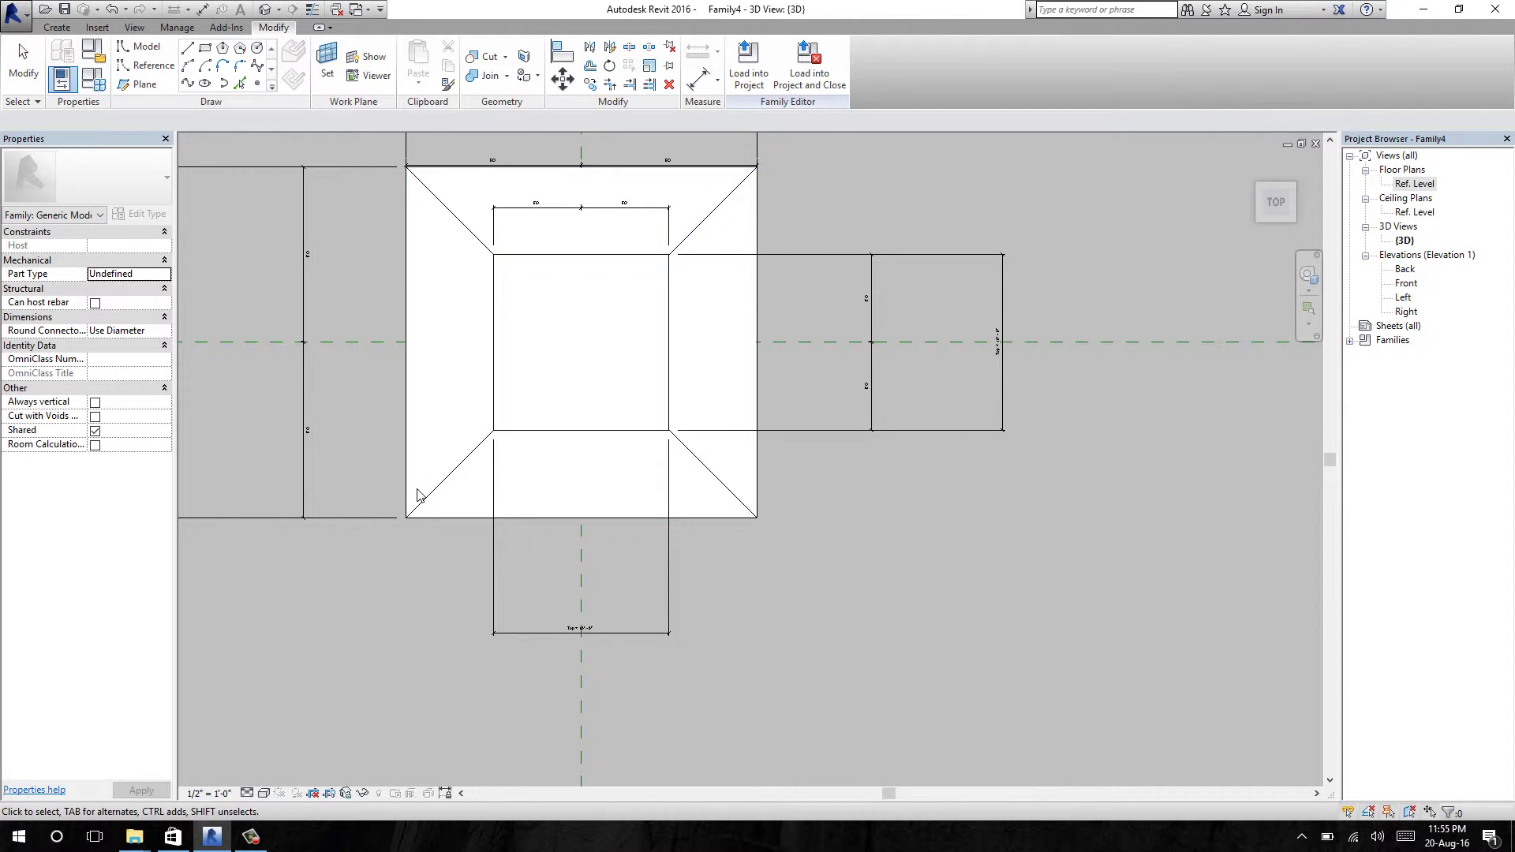
middle_click_drag(410, 497, 483, 255, "shift")
scroll(474, 291, "up", 3)
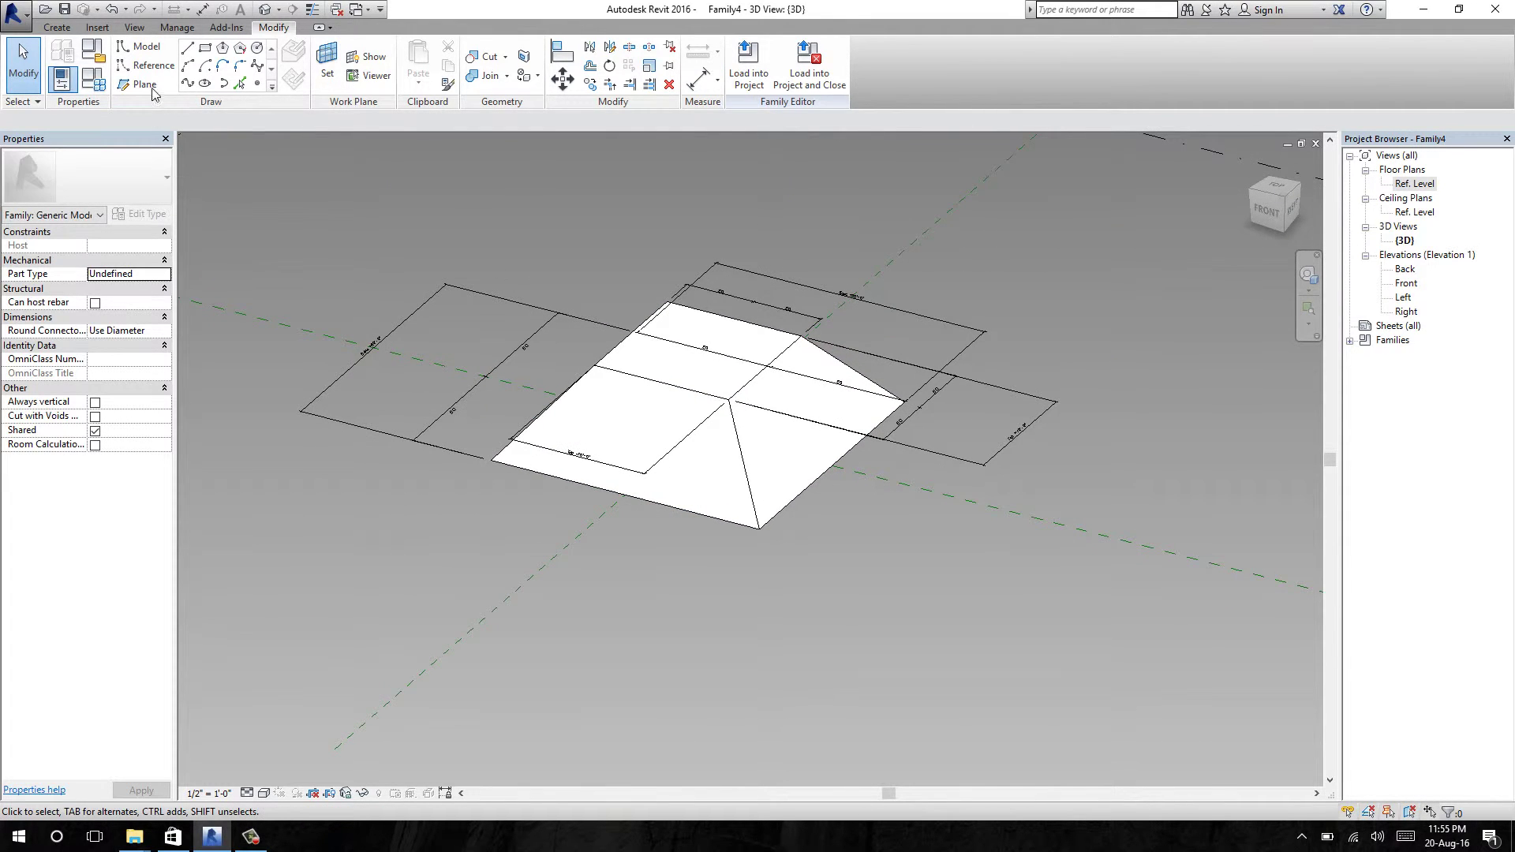
Step: Test the top square by setting the Top parameter to 15' 0" in Family Types and applying it
left_click(93, 80)
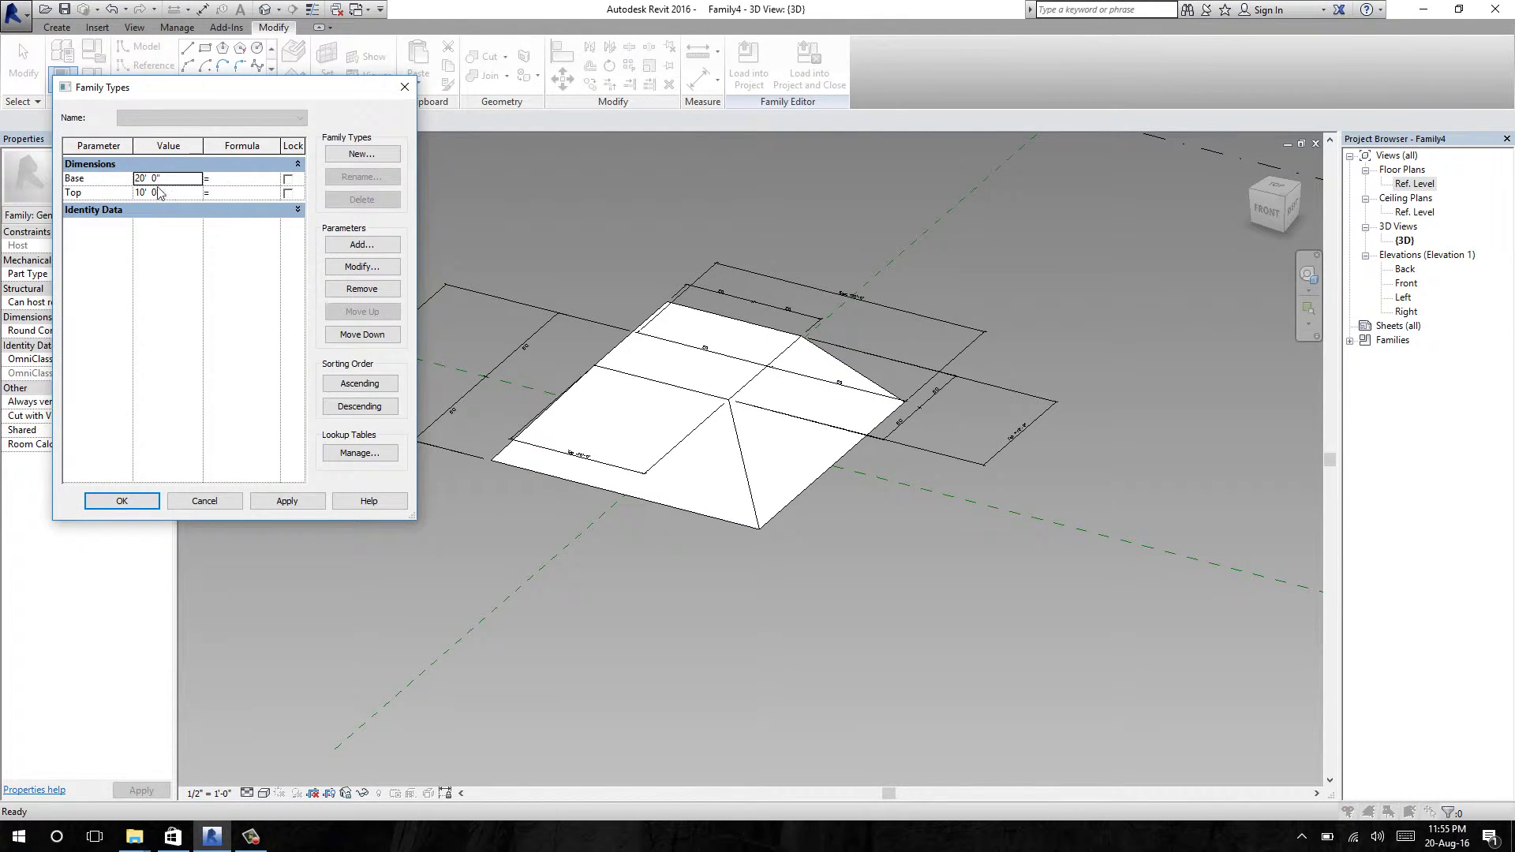
left_click(181, 196)
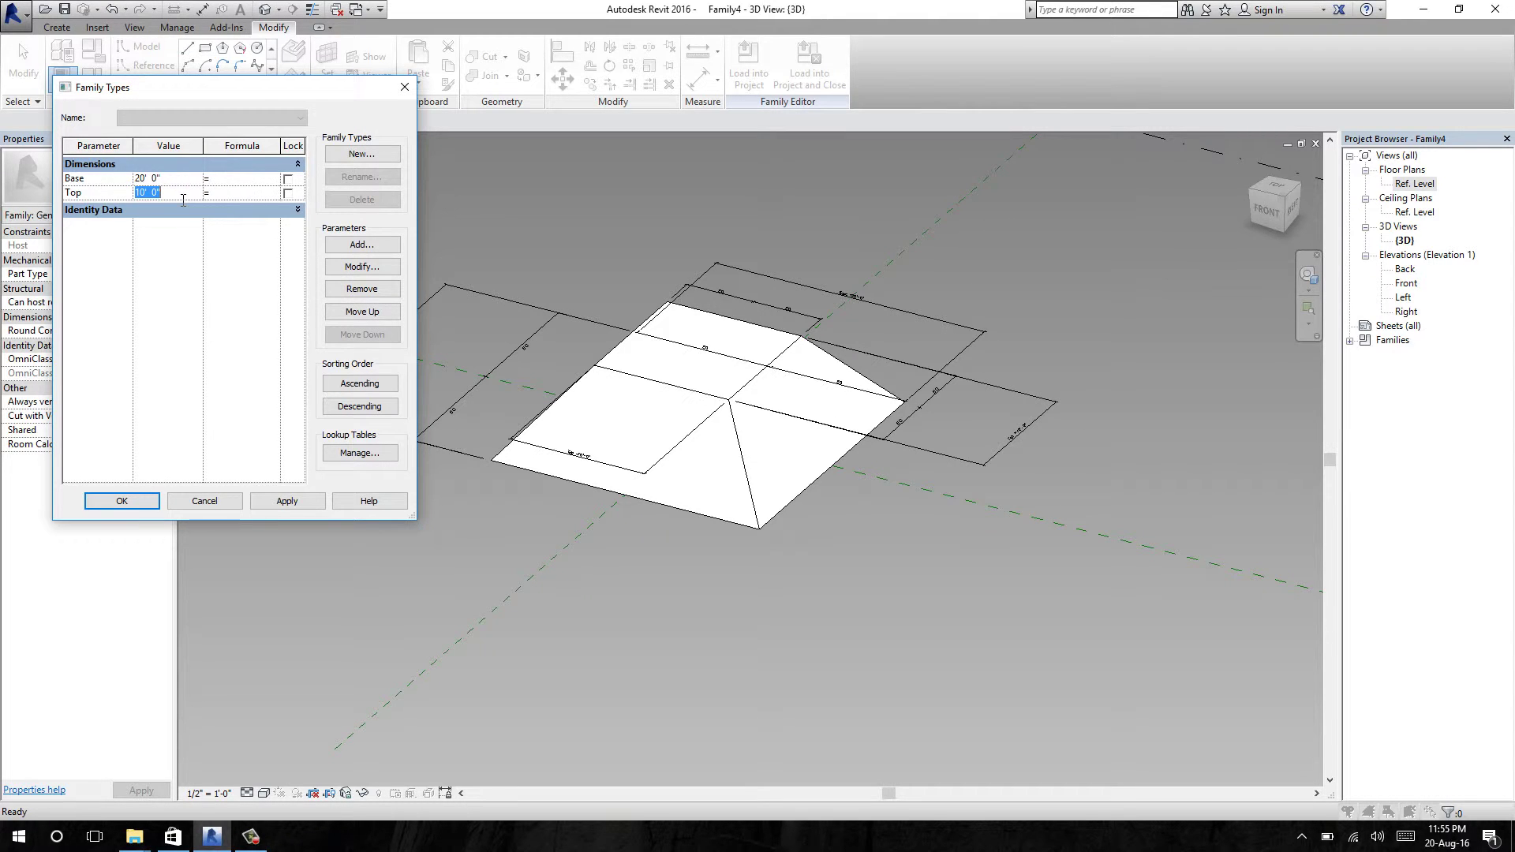
key("Up")
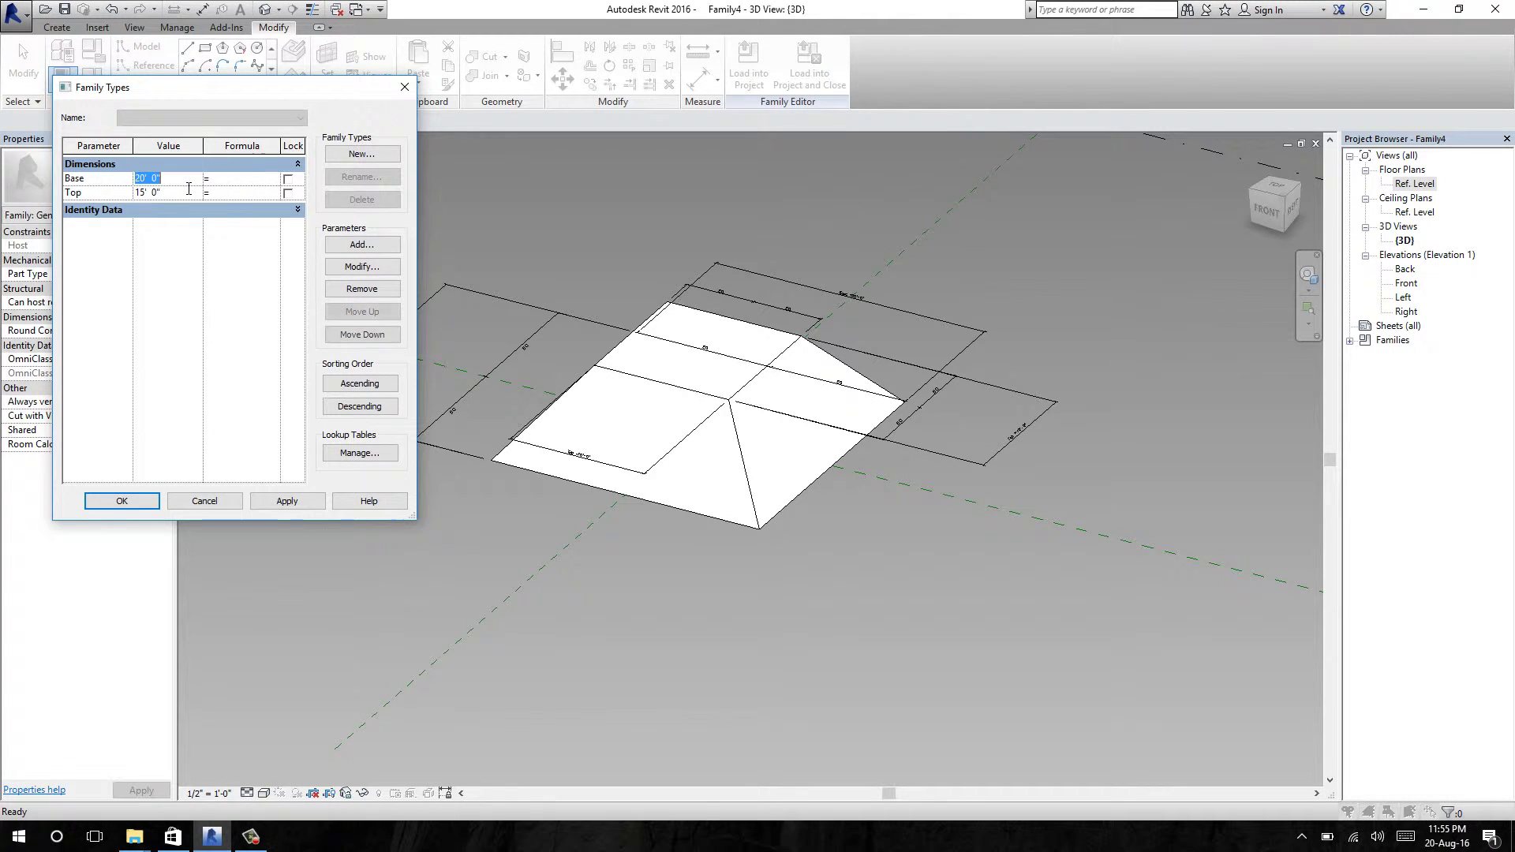
left_click(289, 505)
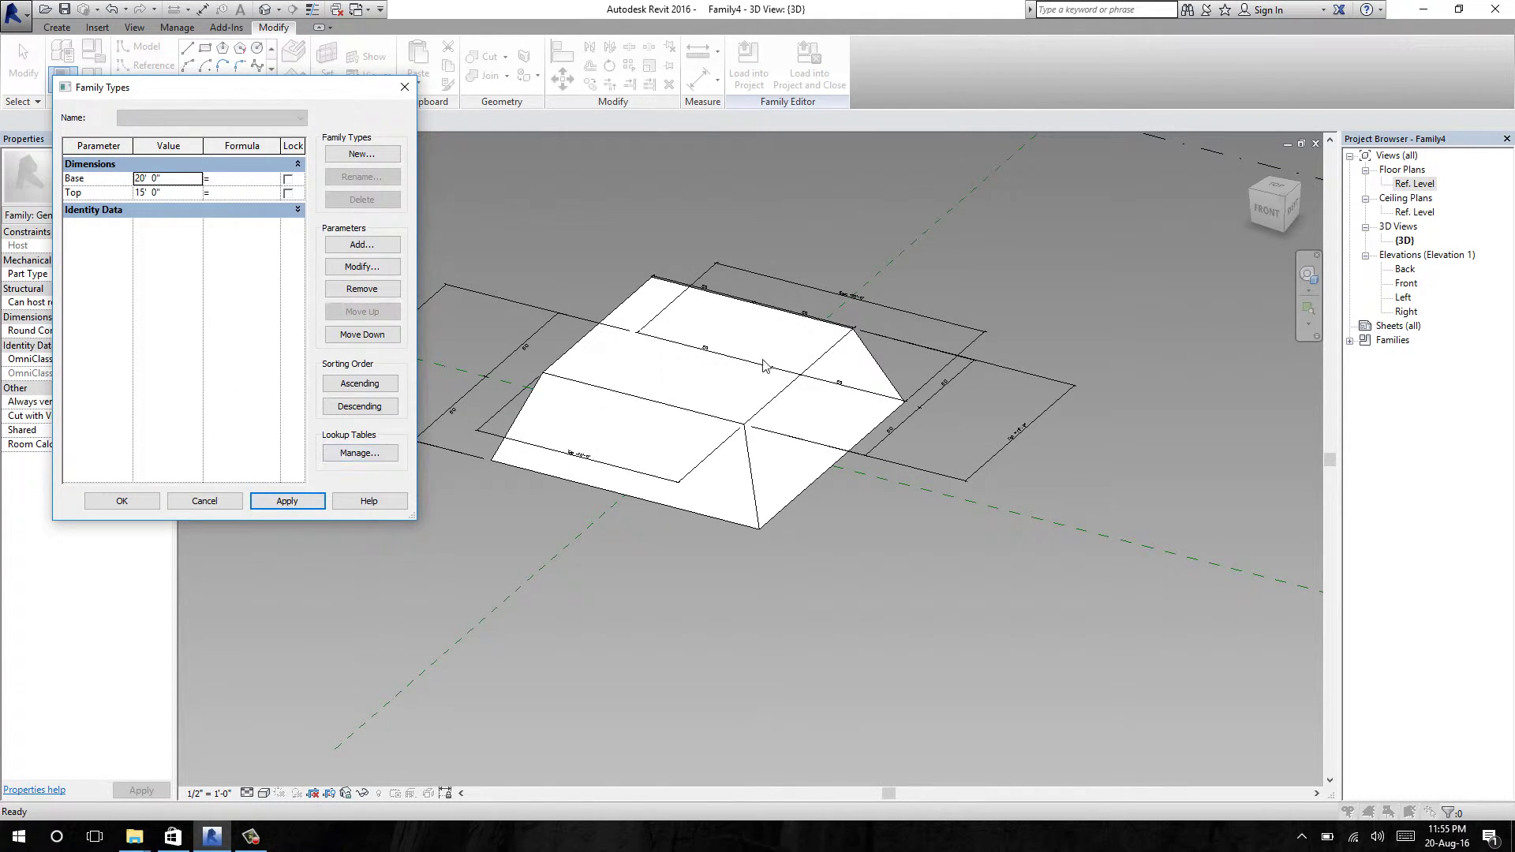
Step: Set the Base parameter to 15' 0" and the Top parameter to 8' 0", and apply both values
left_click(181, 183)
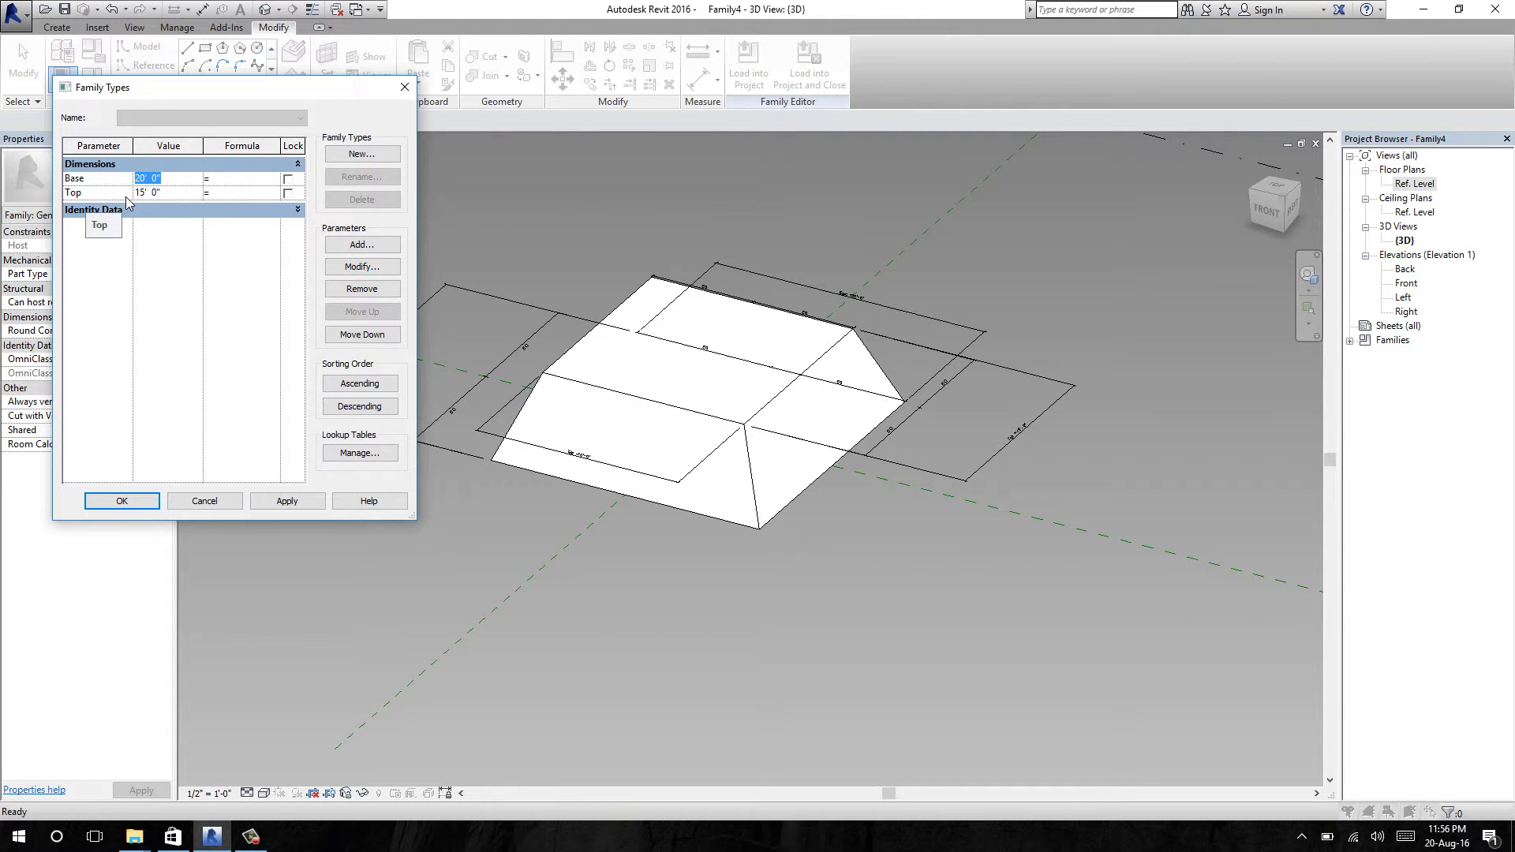
type("15")
left_click(189, 196)
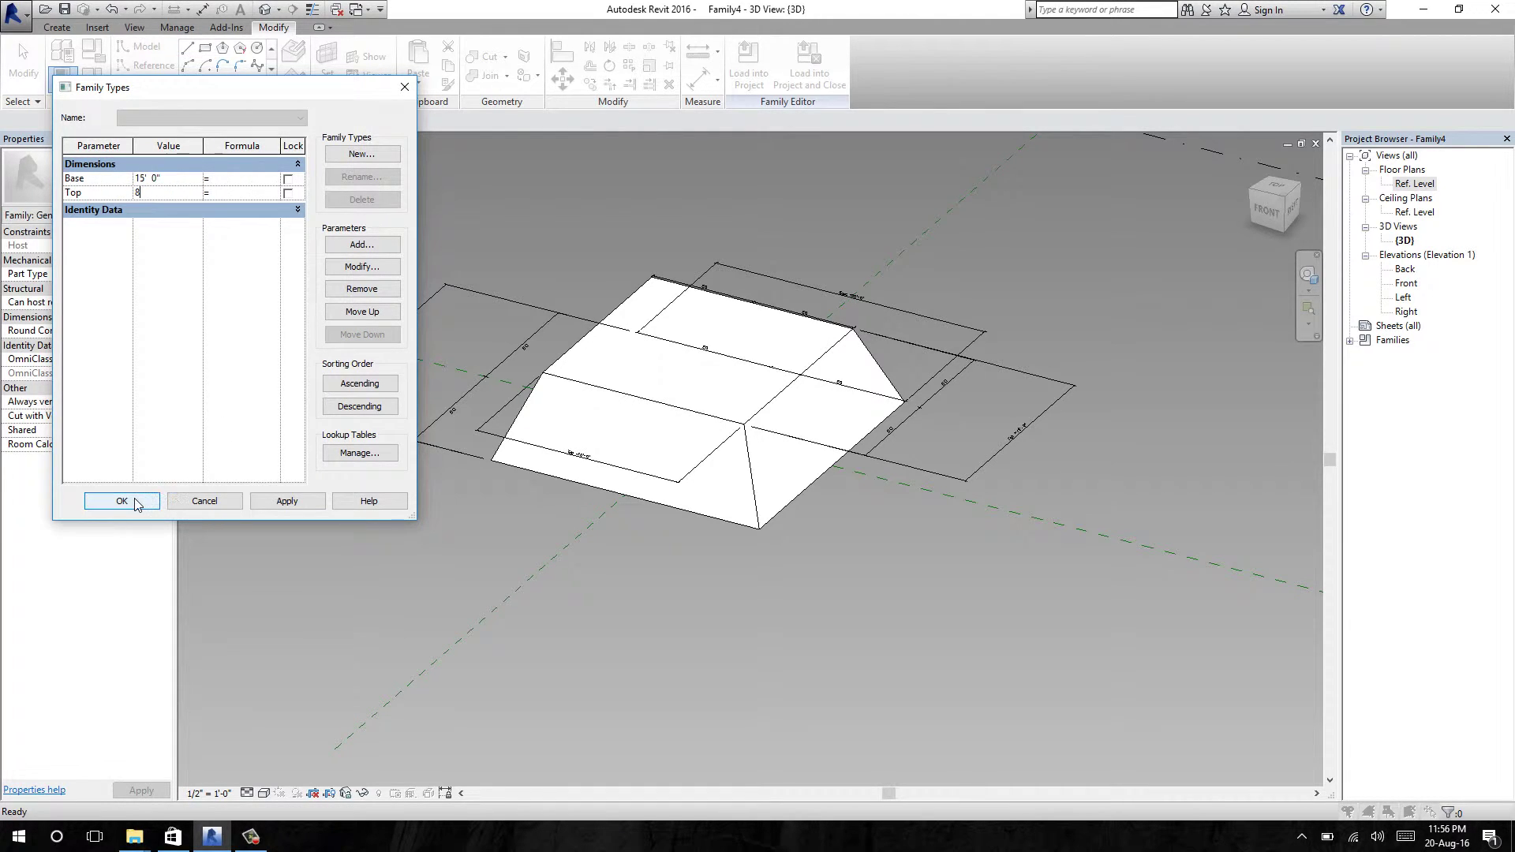
left_click(274, 502)
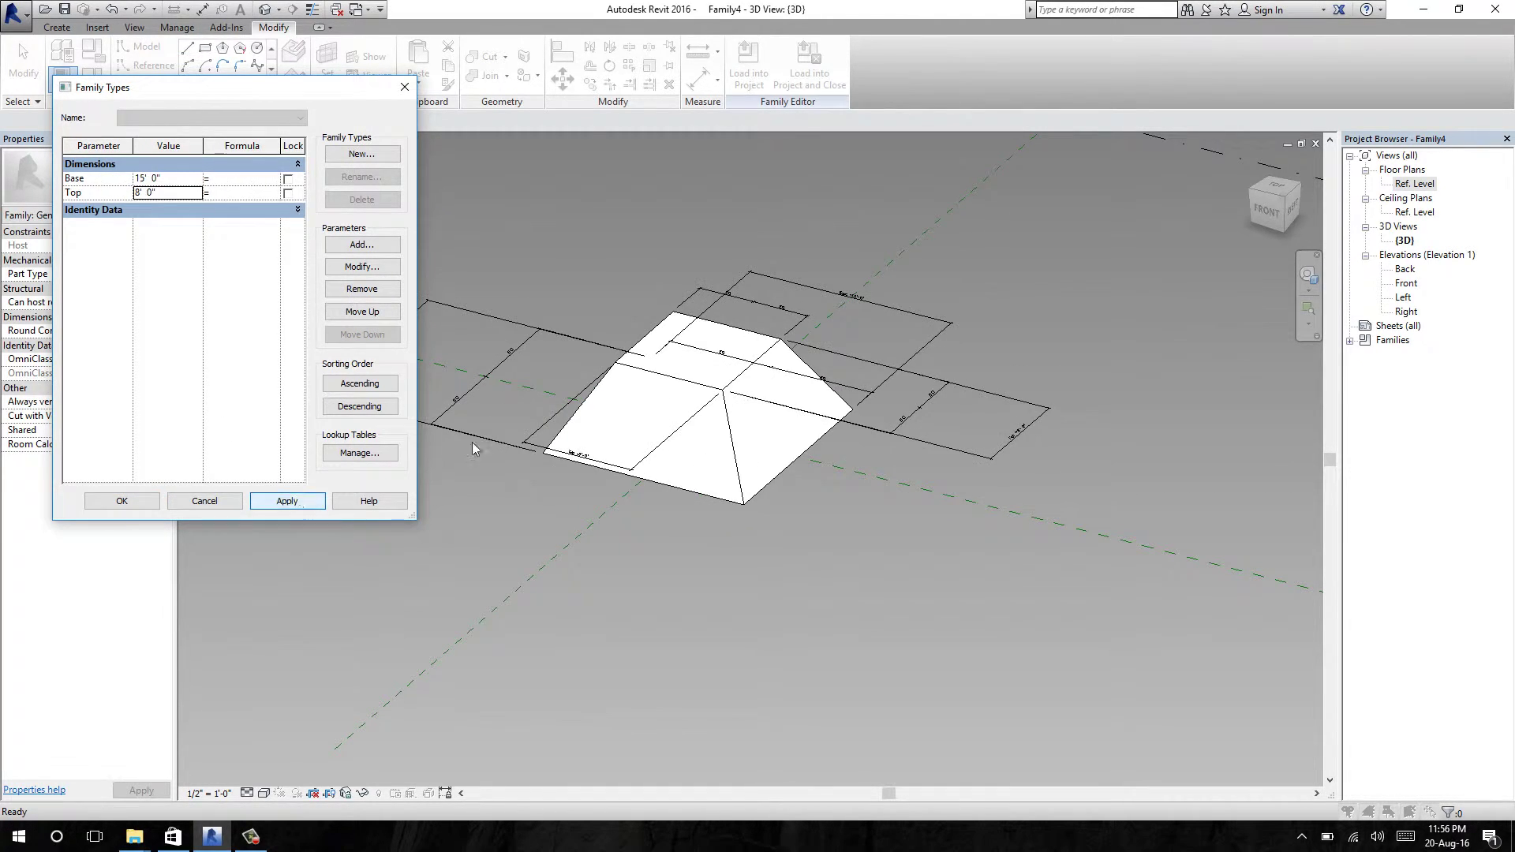
Step: Set the Top parameter to 6' 0", apply it, and close Family Types
left_click(175, 196)
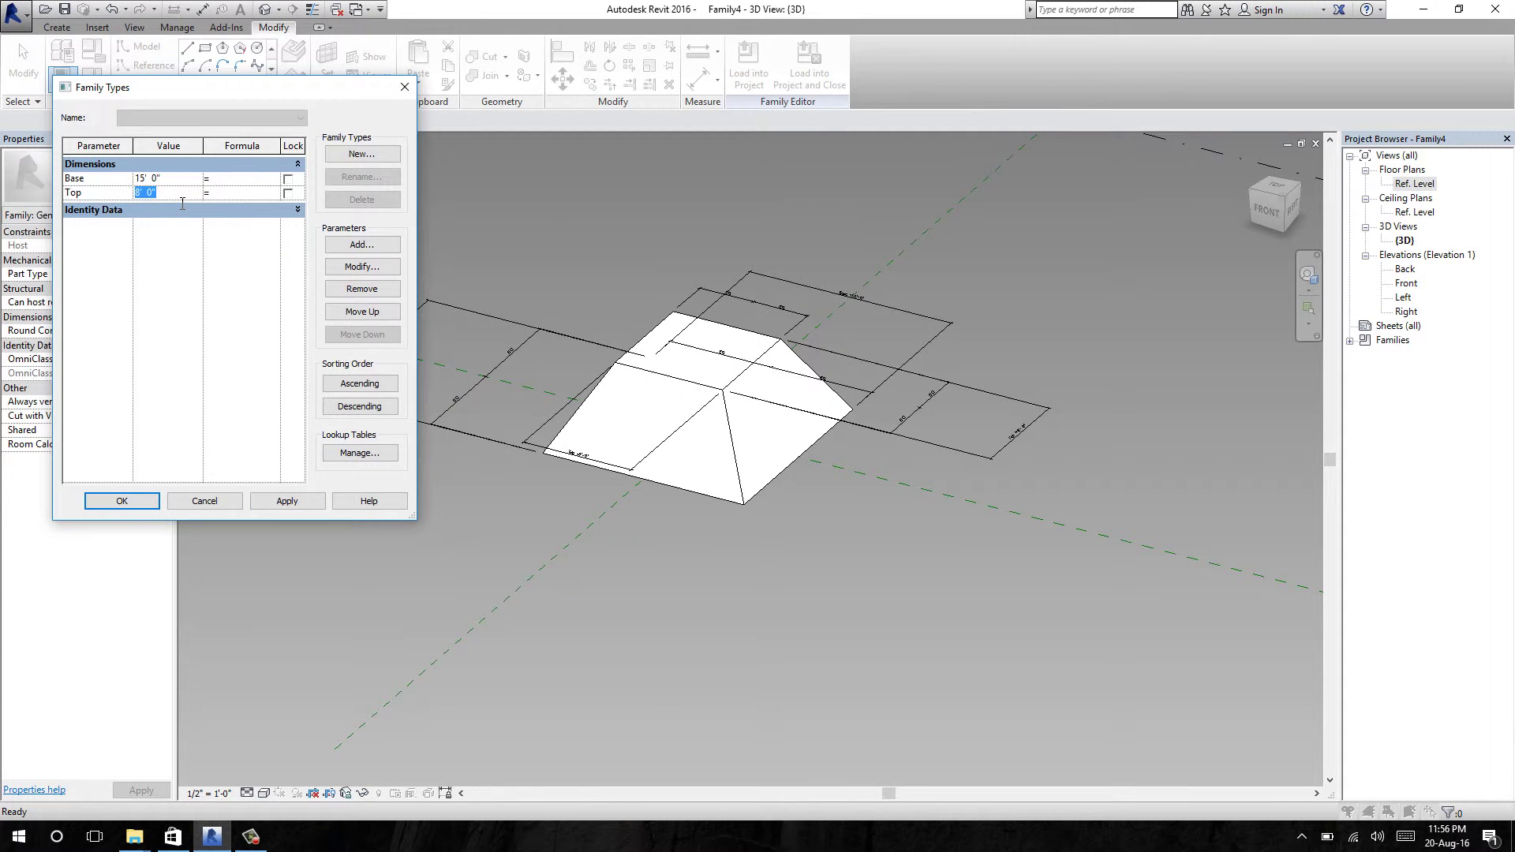
left_click(287, 504)
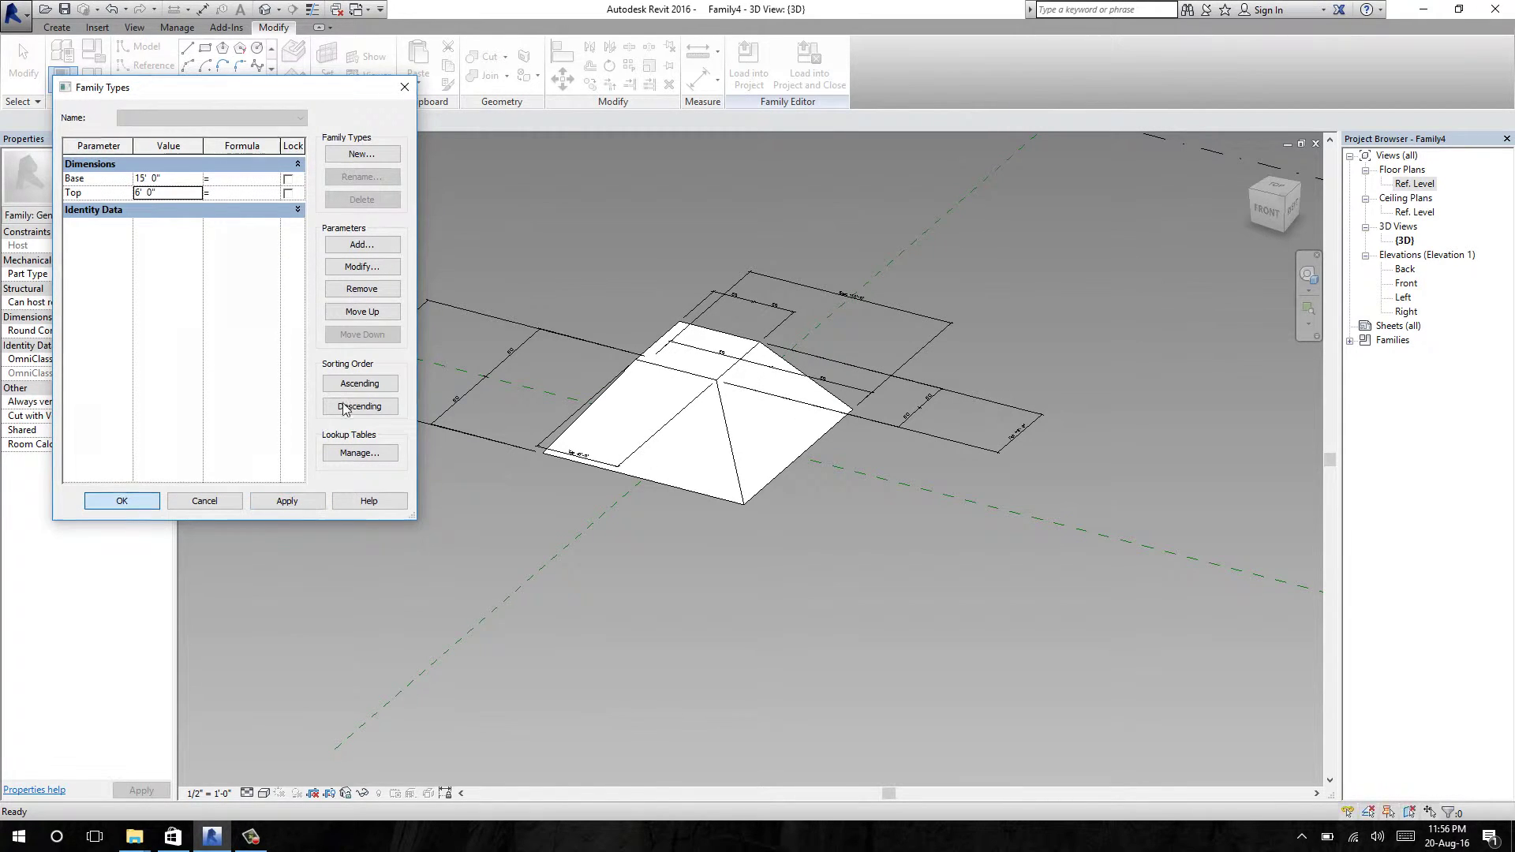
left_click(135, 505)
Step: Examine the resized tapered form and its Top and Base dimensions from another side in 3D
scroll(474, 351, "down", 3)
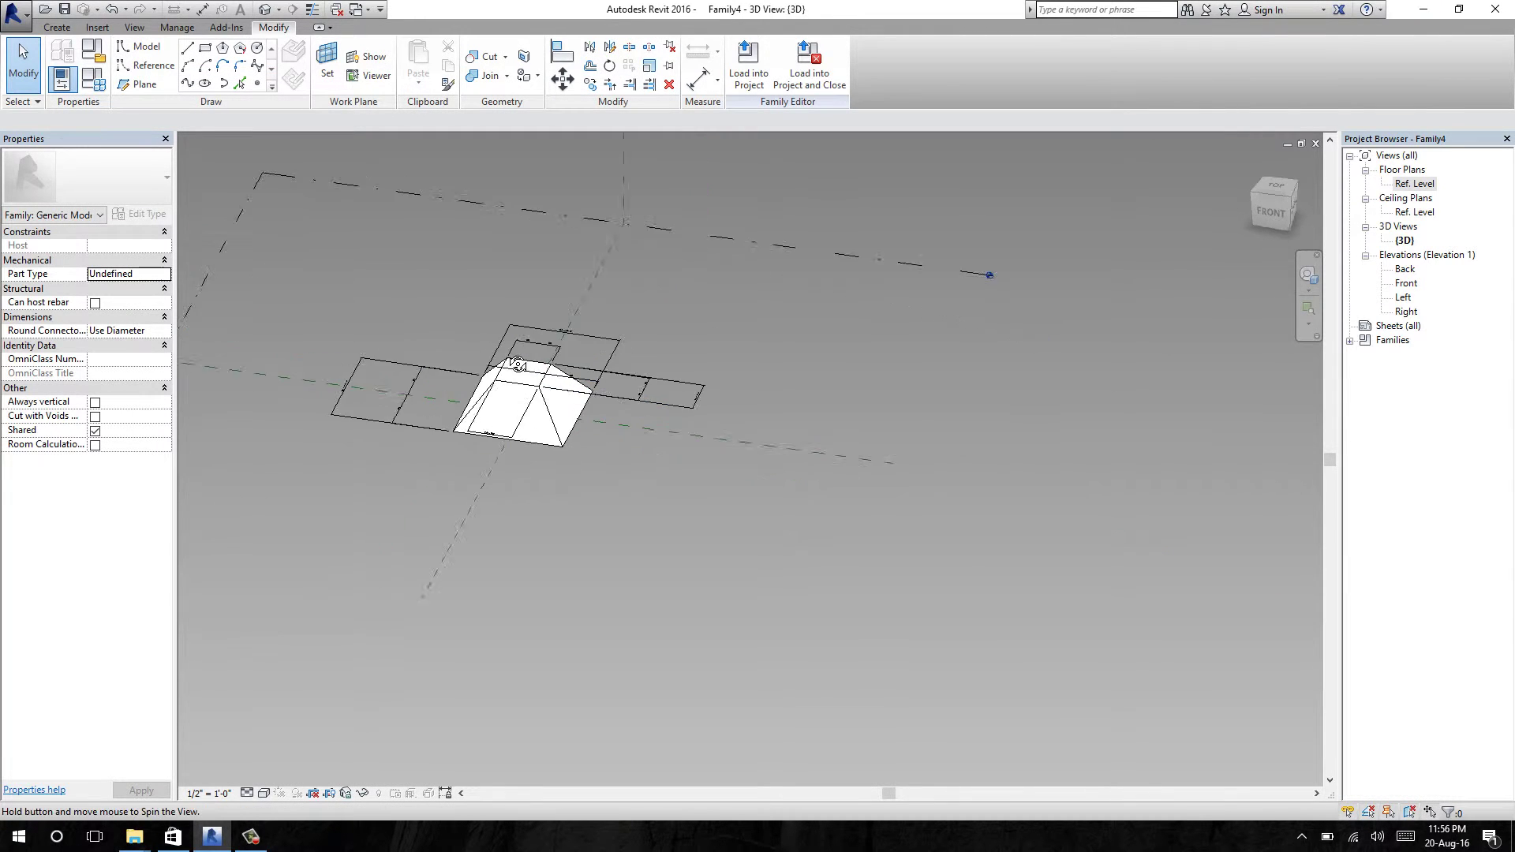
scroll(474, 462, "up", 3)
middle_click_drag(517, 371, 1038, 335)
scroll(670, 449, "up", 3)
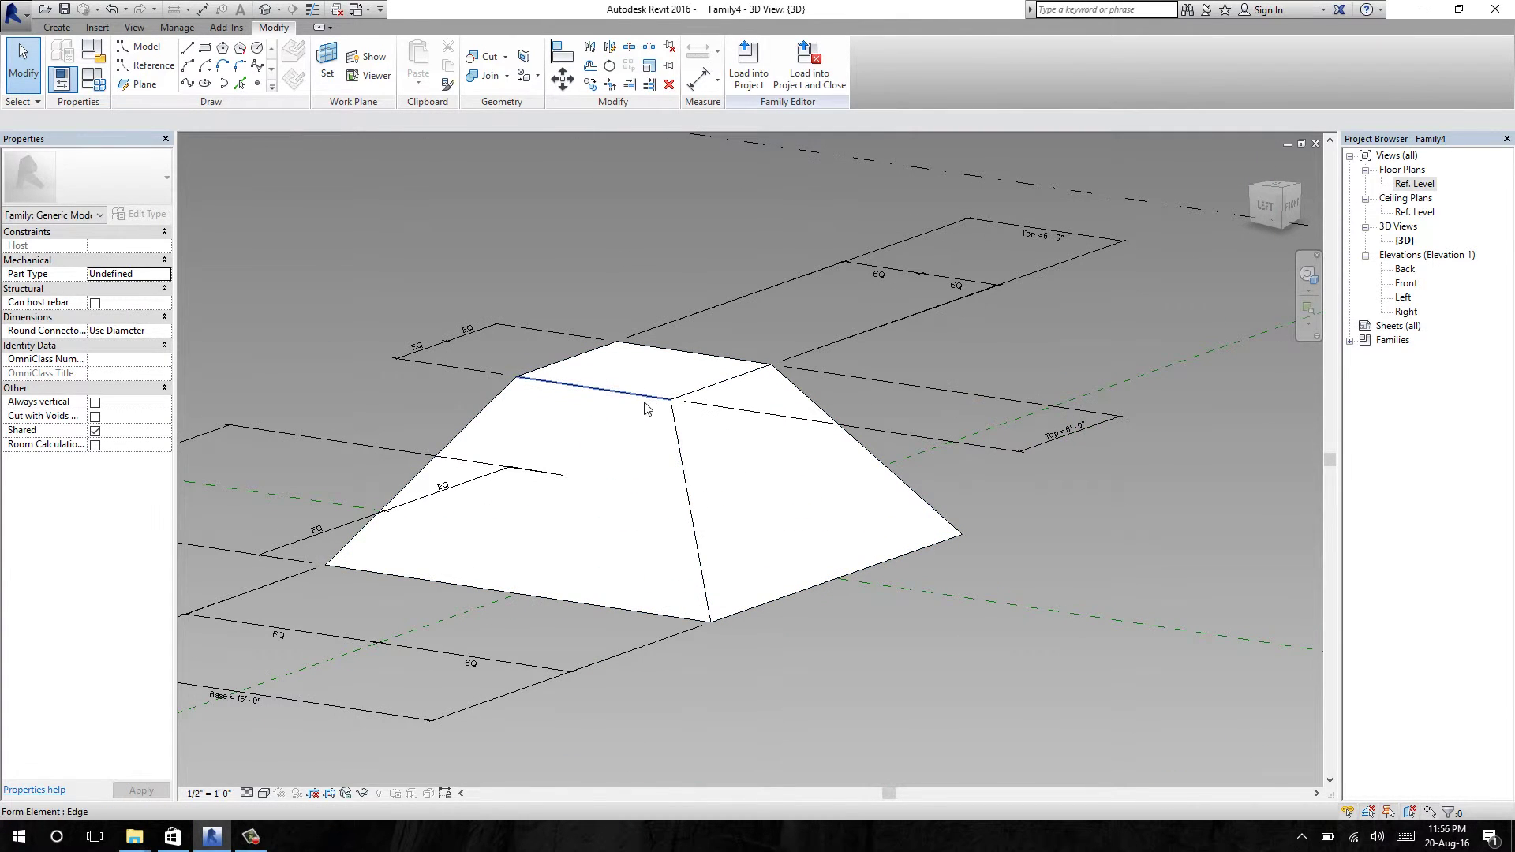
scroll(645, 407, "down", 3)
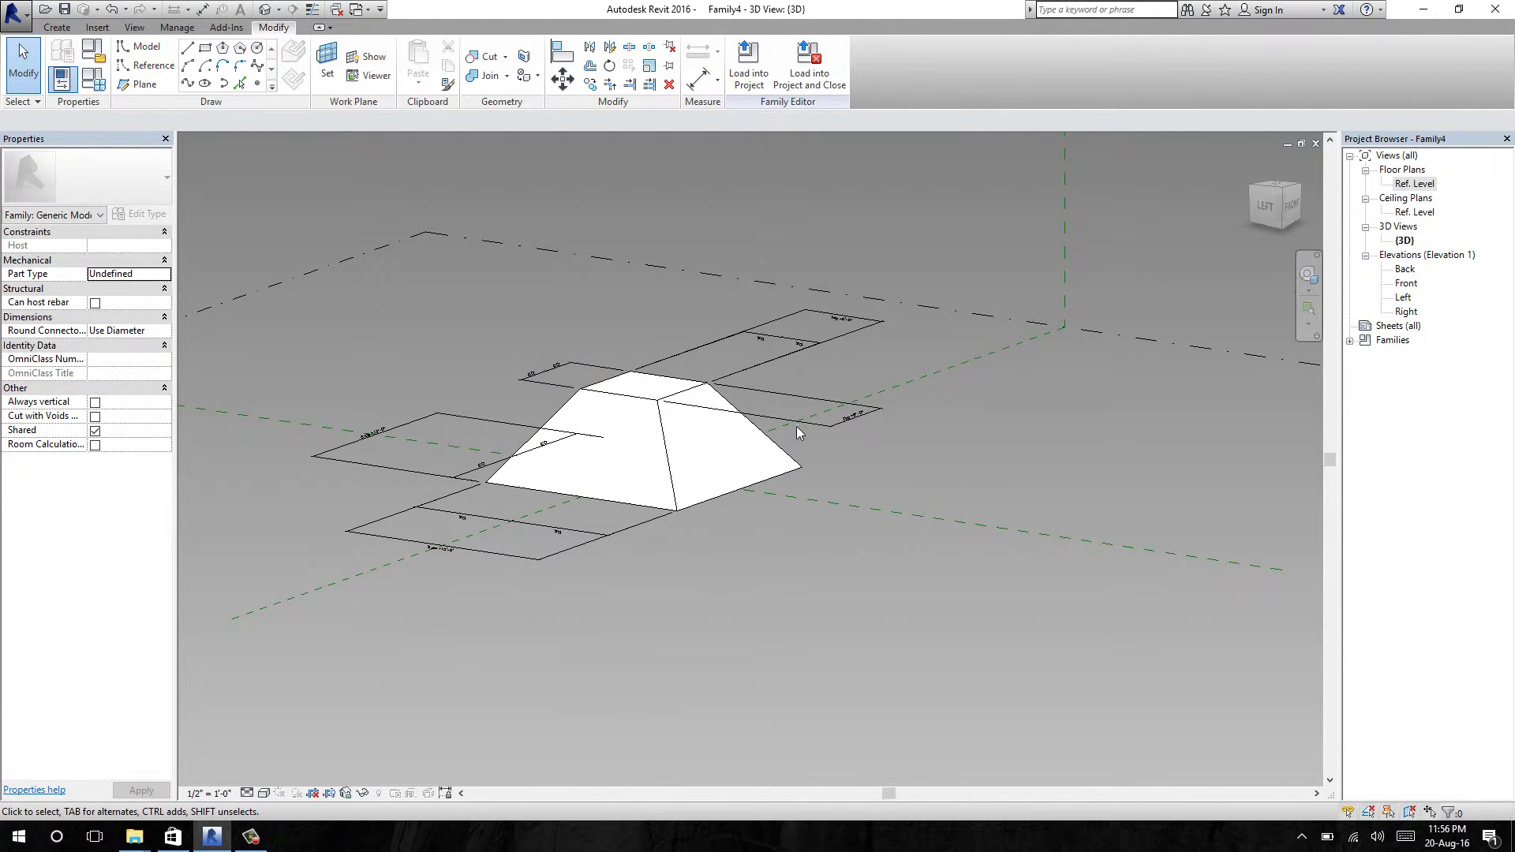
left_click(784, 390)
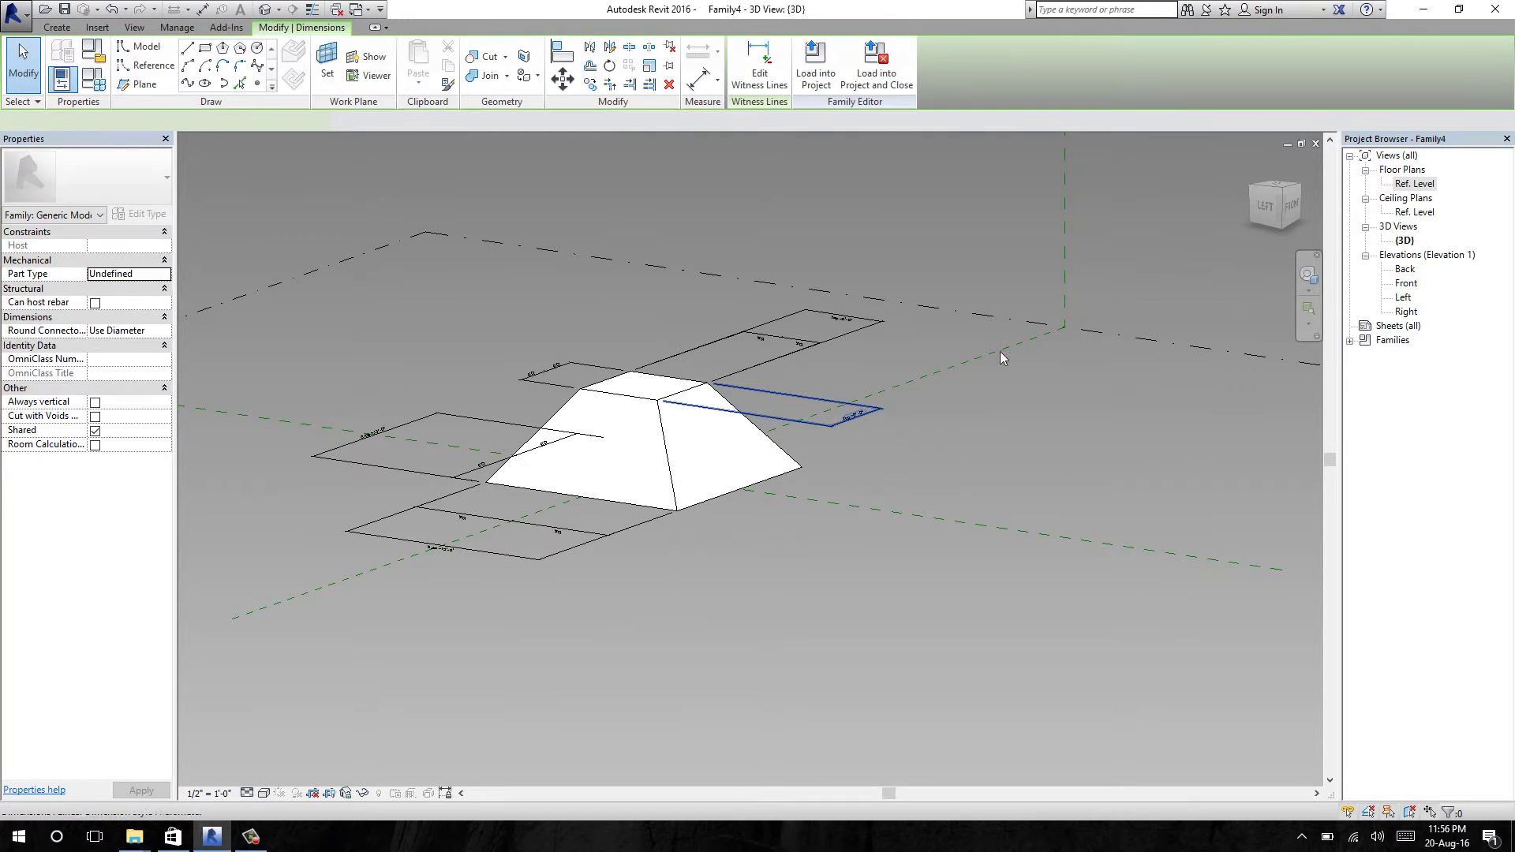
Step: Open the Front elevation, frame the tapered form's profile, and clear the dimension selection
double_click(1406, 283)
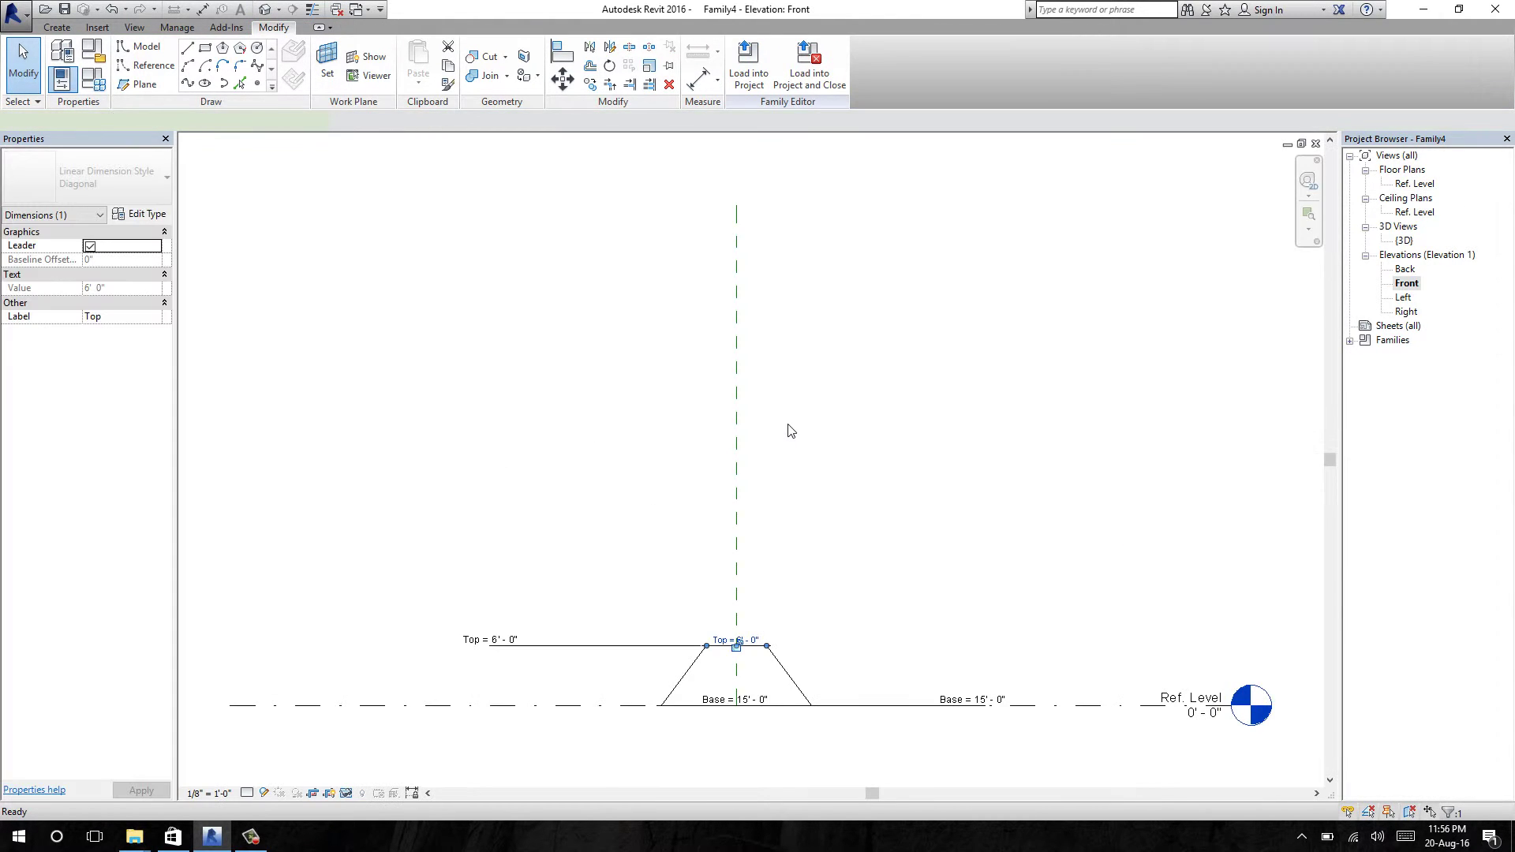
scroll(887, 491, "up", 4)
middle_click_drag(829, 413, 870, 328)
middle_click_drag(801, 466, 800, 339)
scroll(884, 332, "up", 1)
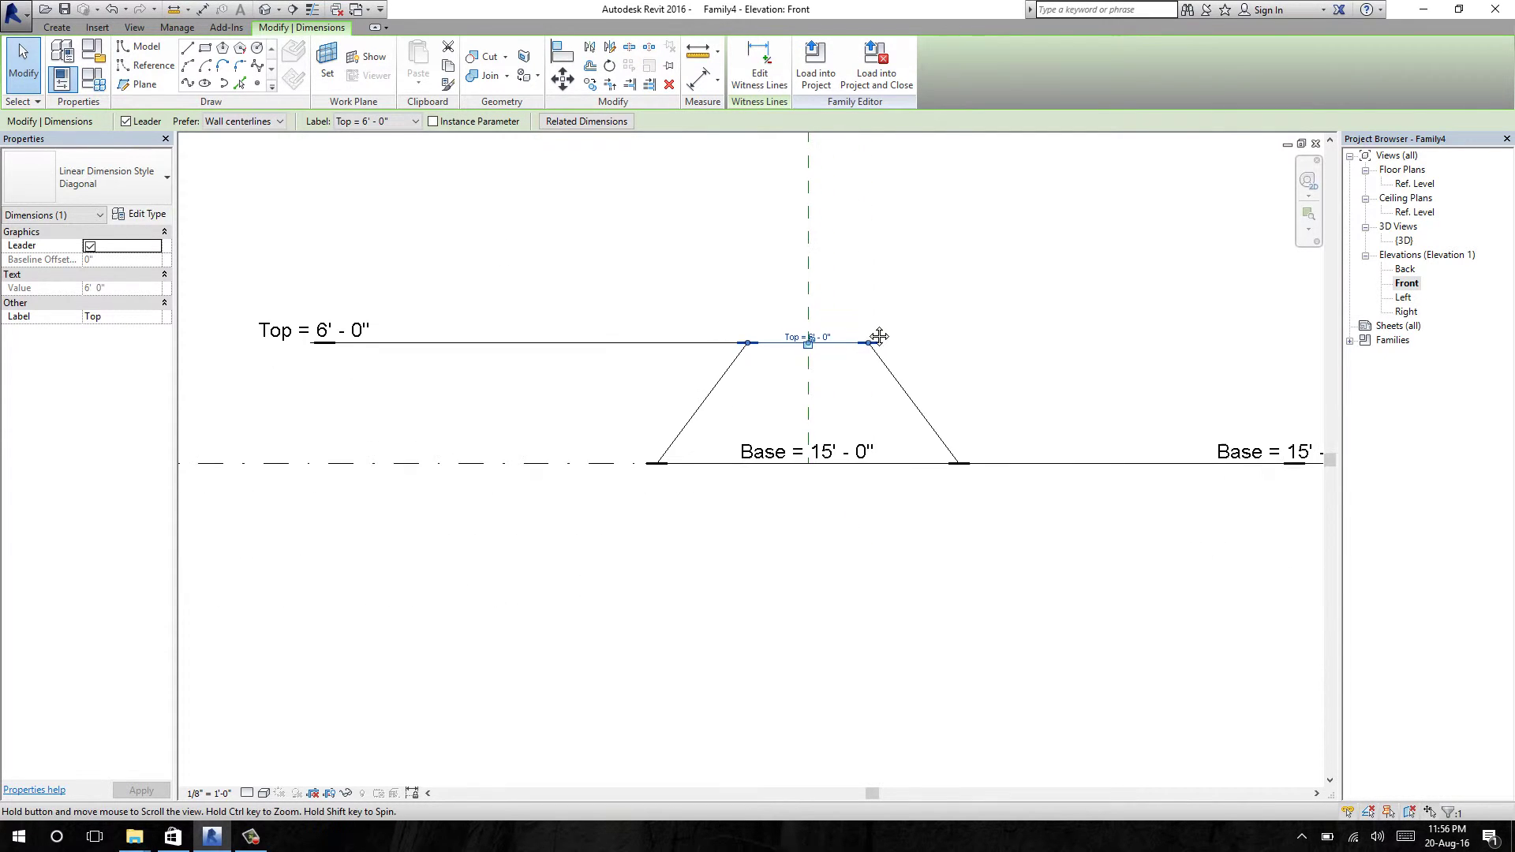
left_click(971, 288)
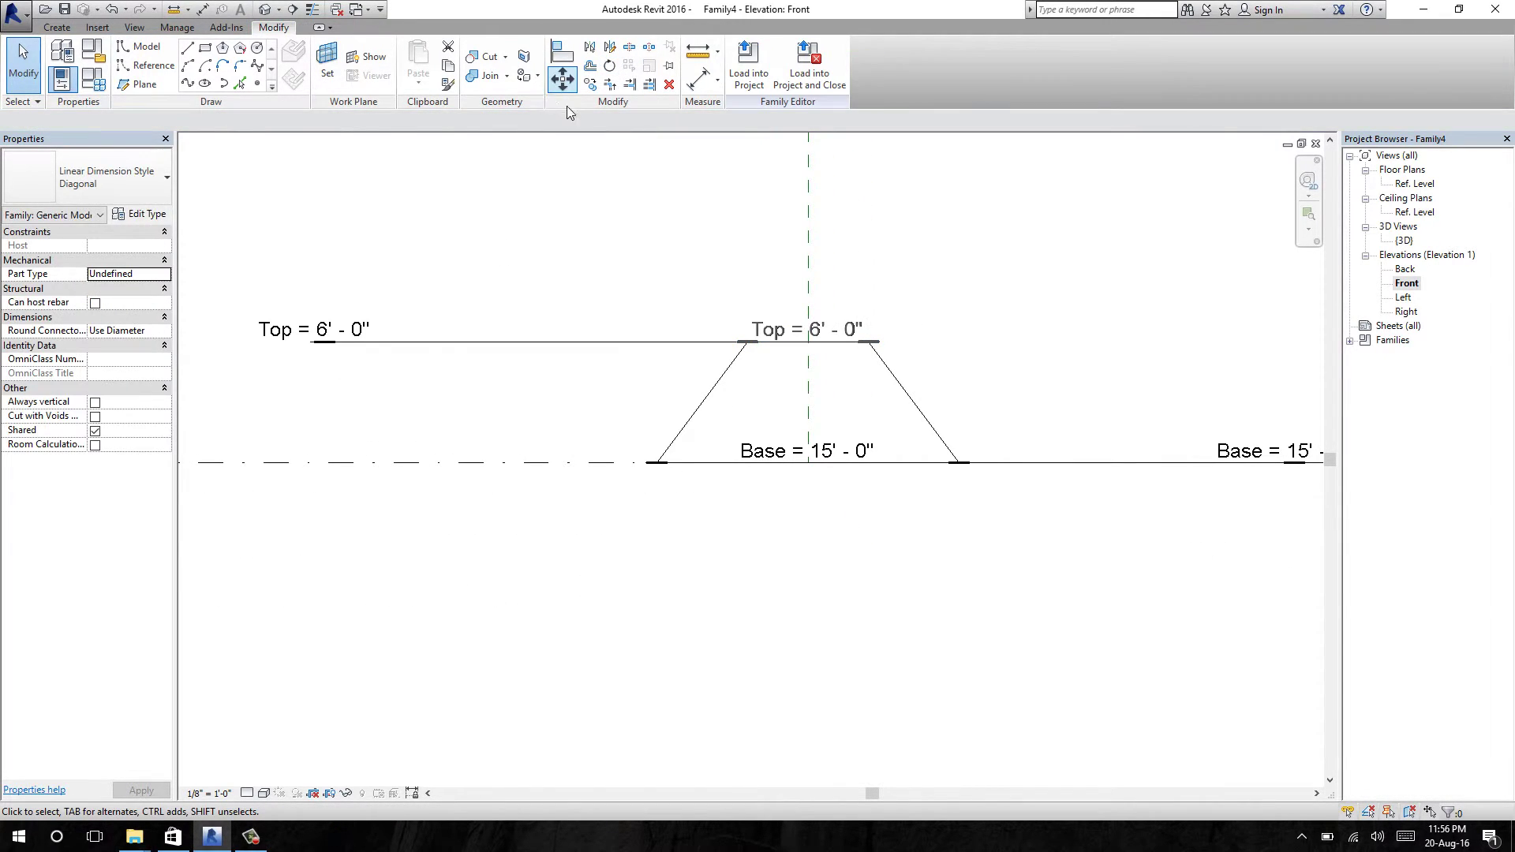
Step: Add an aligned dimension for the form's height from the Ref. Level to its top edge, placed just right of the profile
left_click(702, 82)
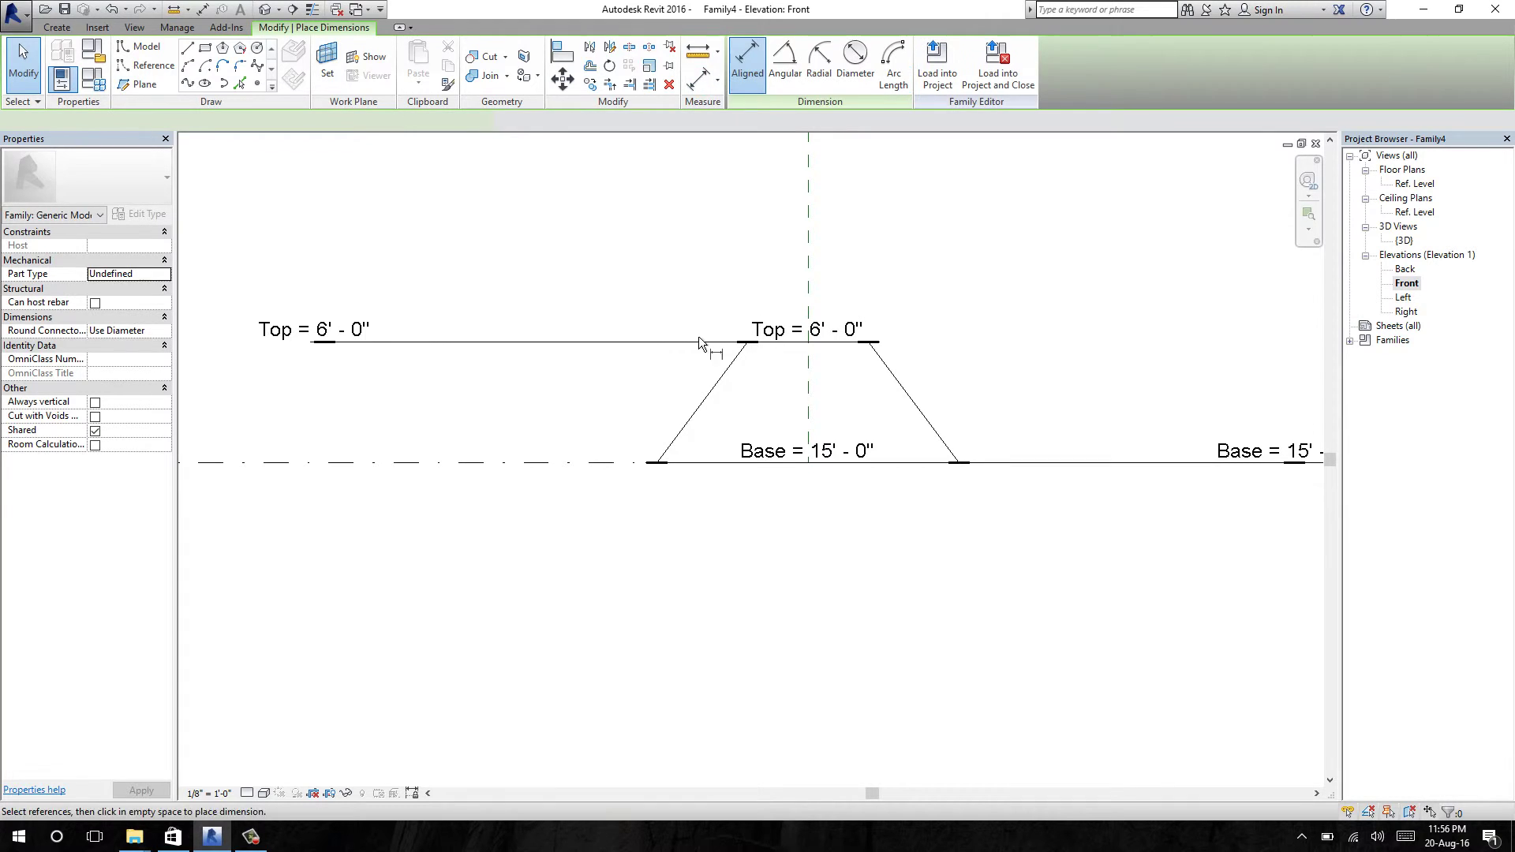
scroll(570, 298, "up", 2)
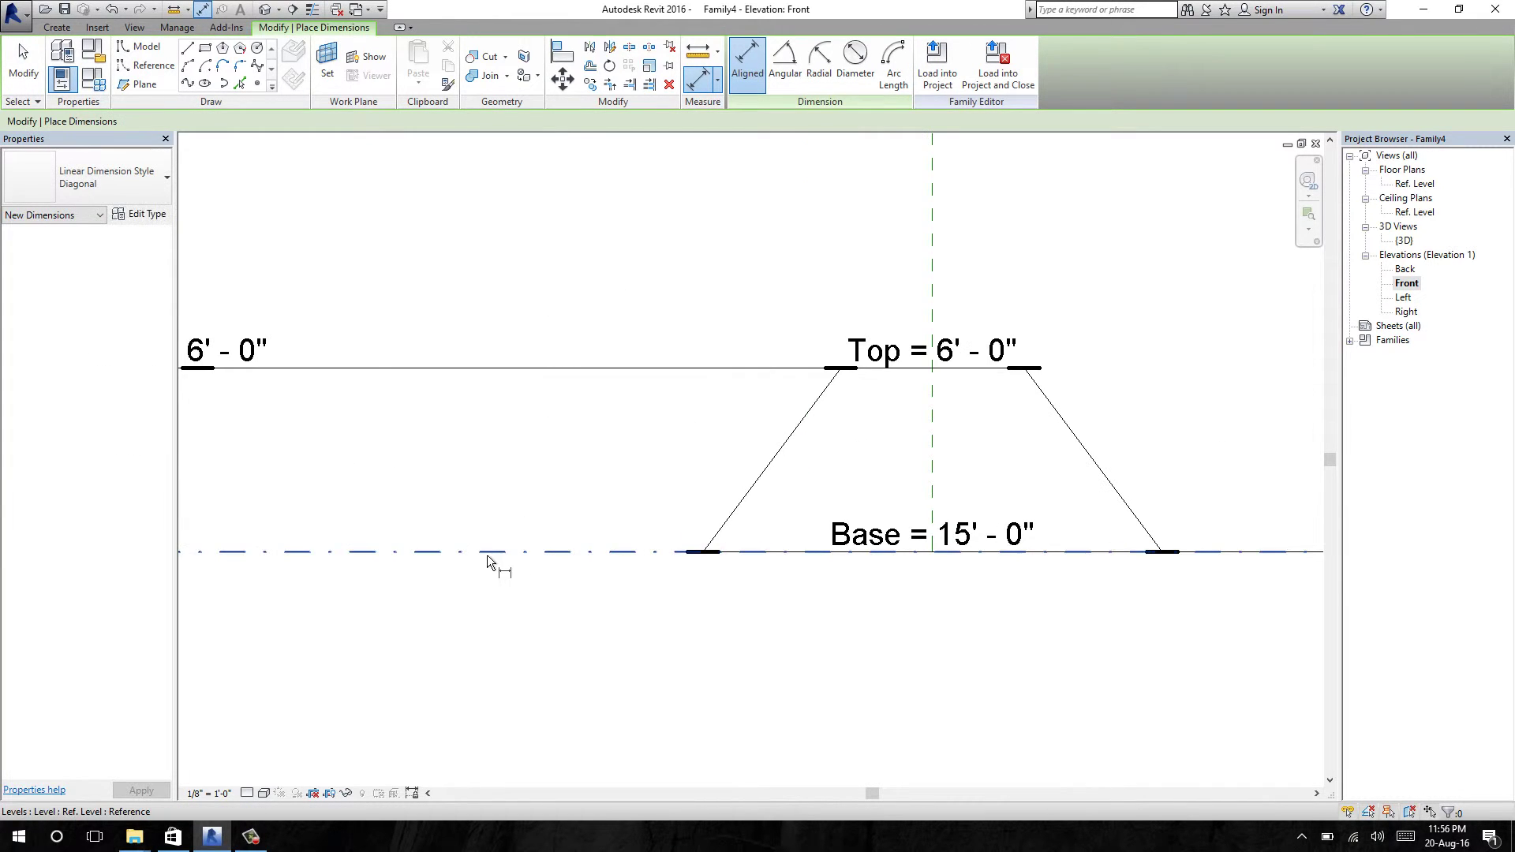
left_click(488, 552)
scroll(852, 406, "up", 1)
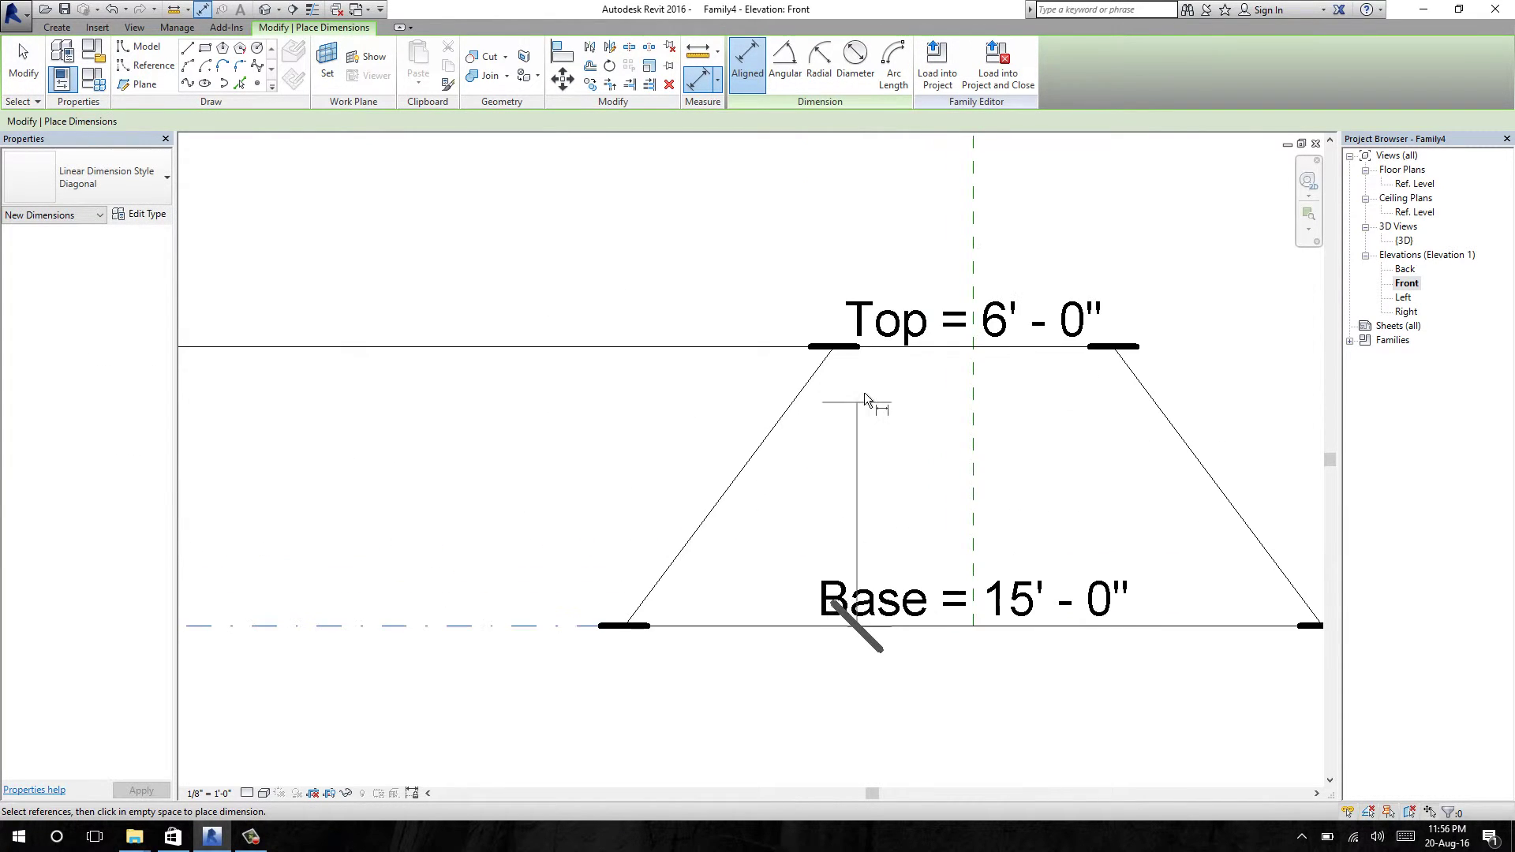
left_click(875, 348)
scroll(875, 348, "down", 3)
left_click(1058, 352)
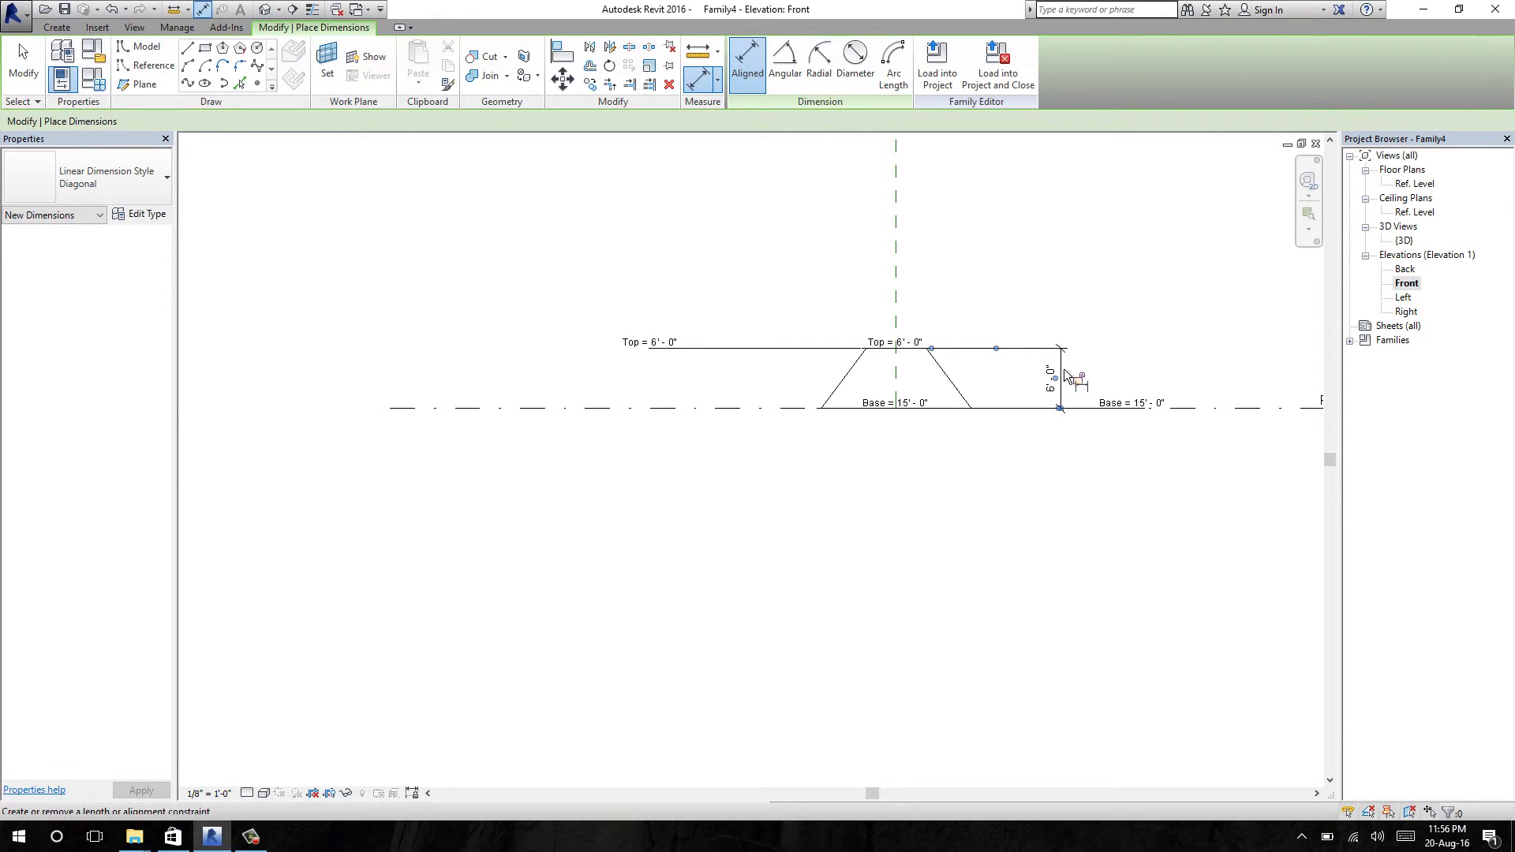
key("Escape")
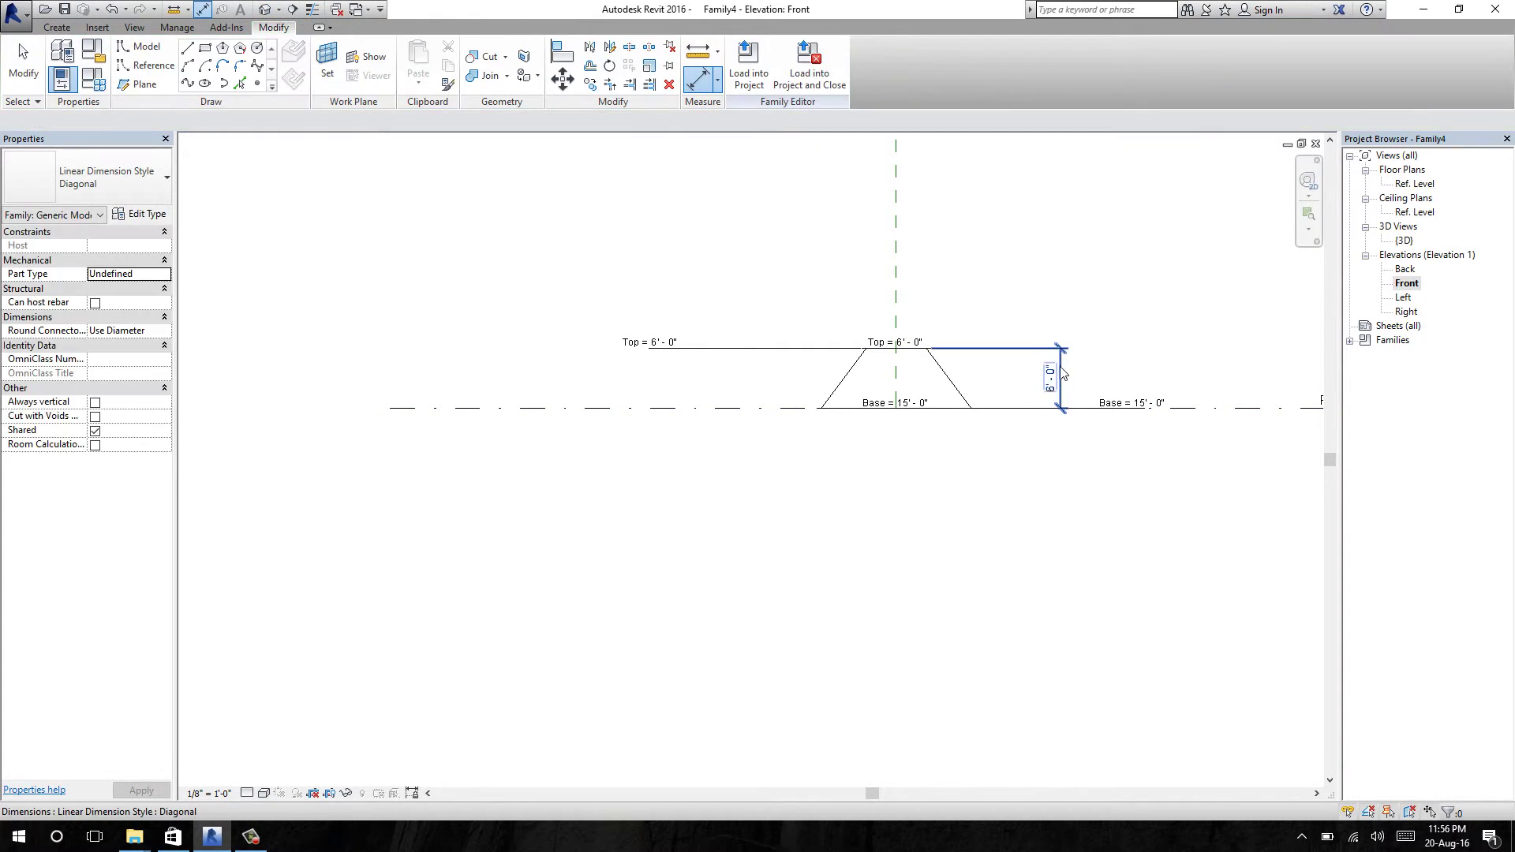
Step: Label the form's vertical dimension in the Front elevation with a new type-based family parameter named Height
left_click(1060, 377)
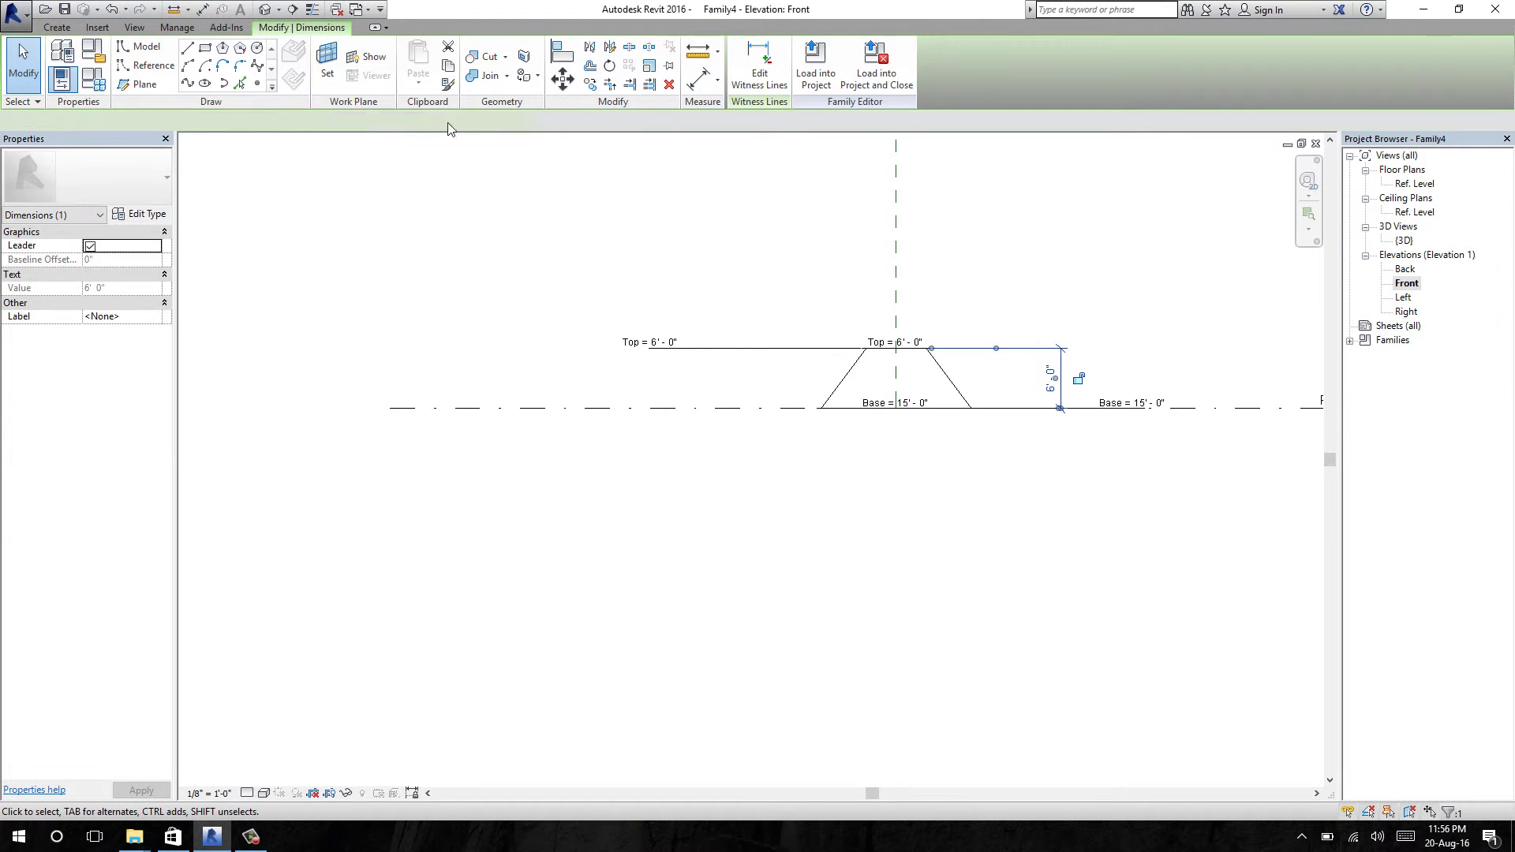
left_click(361, 121)
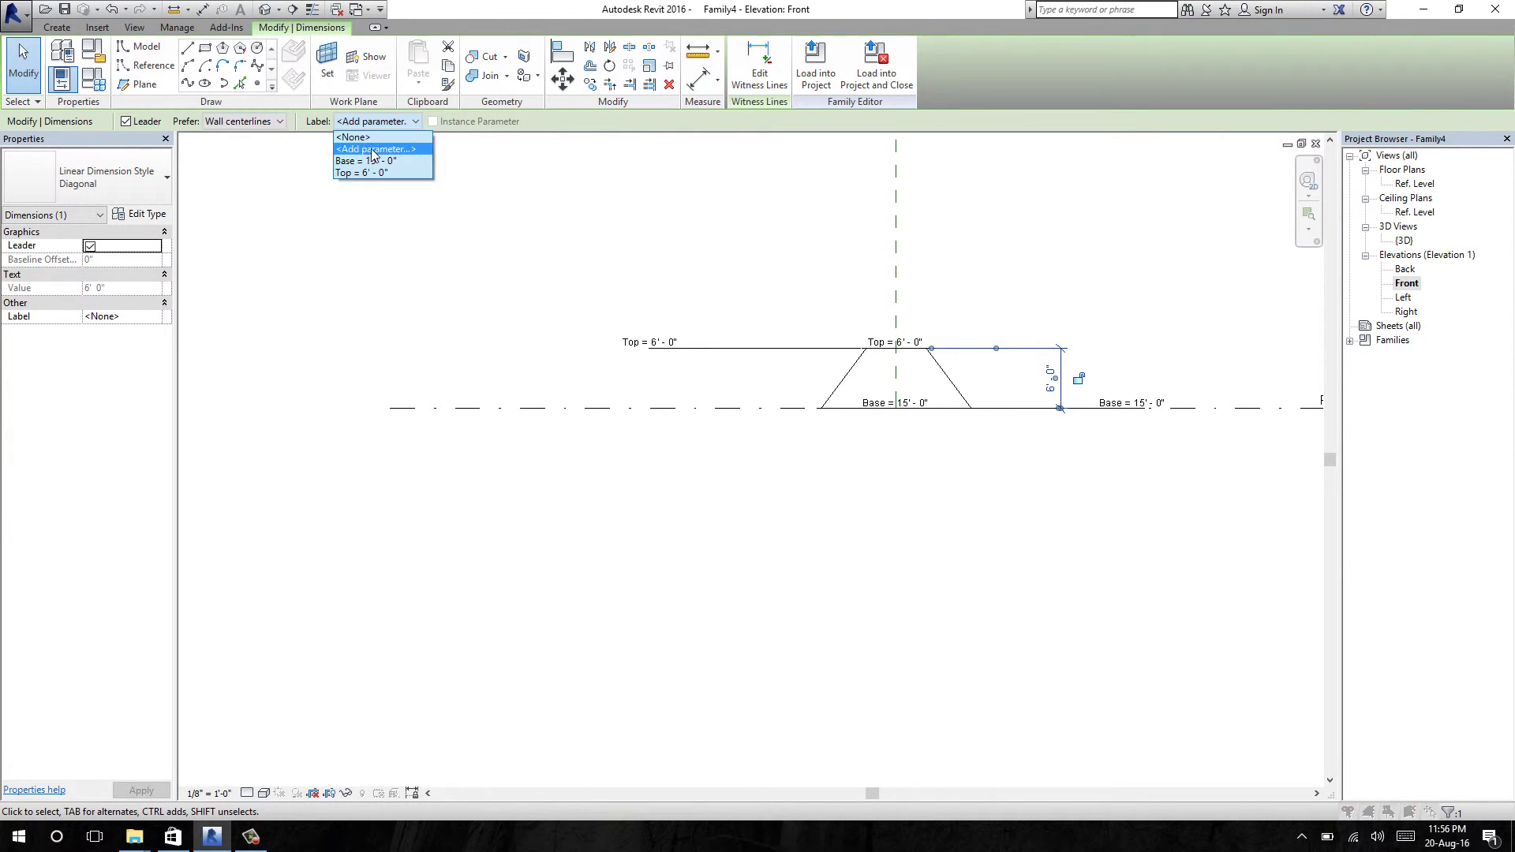
left_click(375, 149)
type("Height")
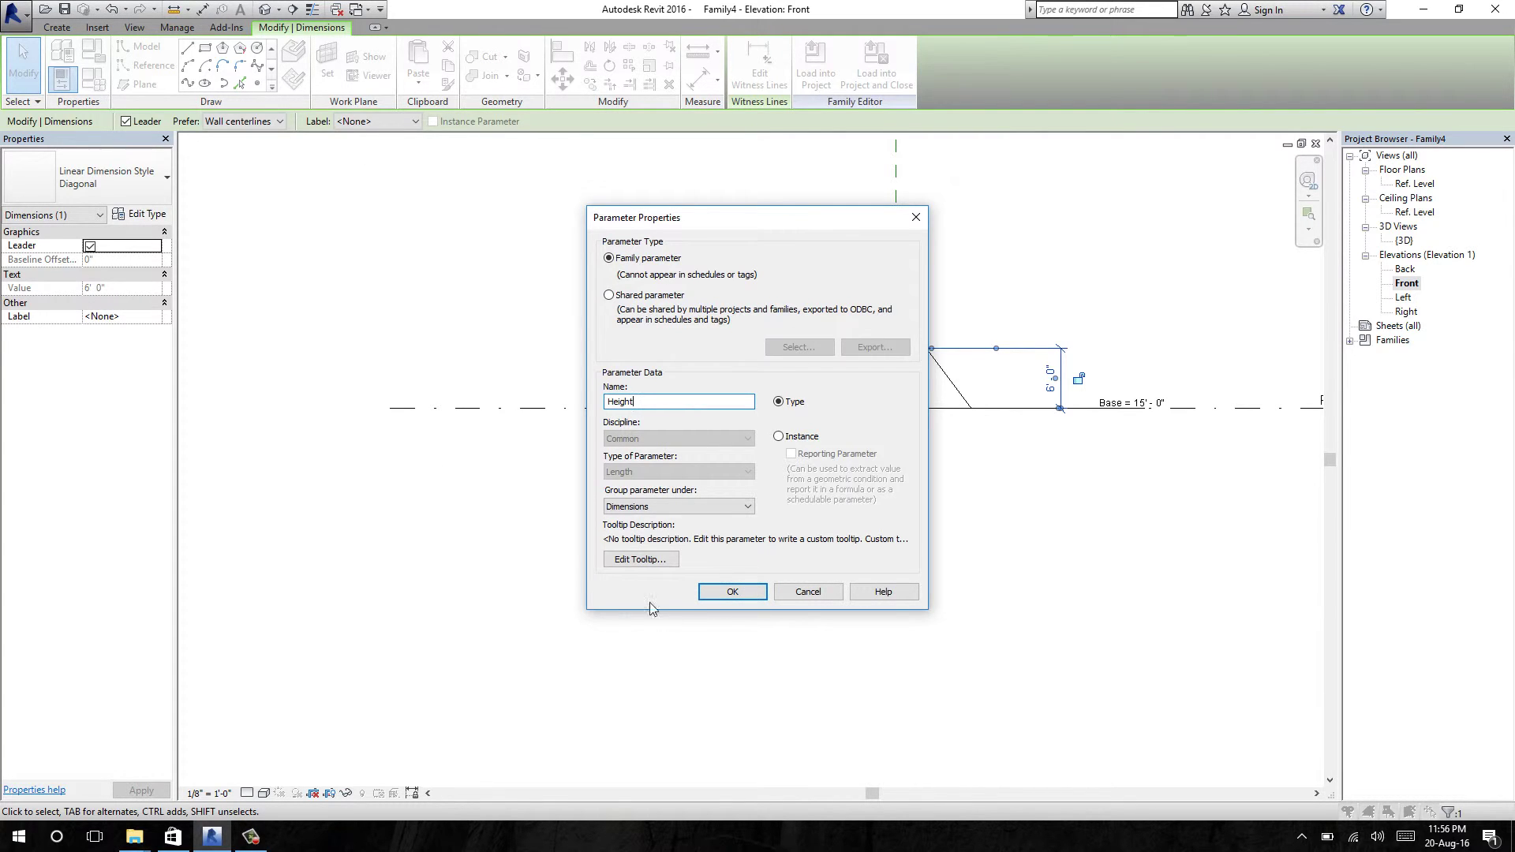
left_click(731, 591)
Step: Open the 3D view, show the form from its left side, and apply a Height parameter of 8' 0" in Family Types
left_click(265, 9)
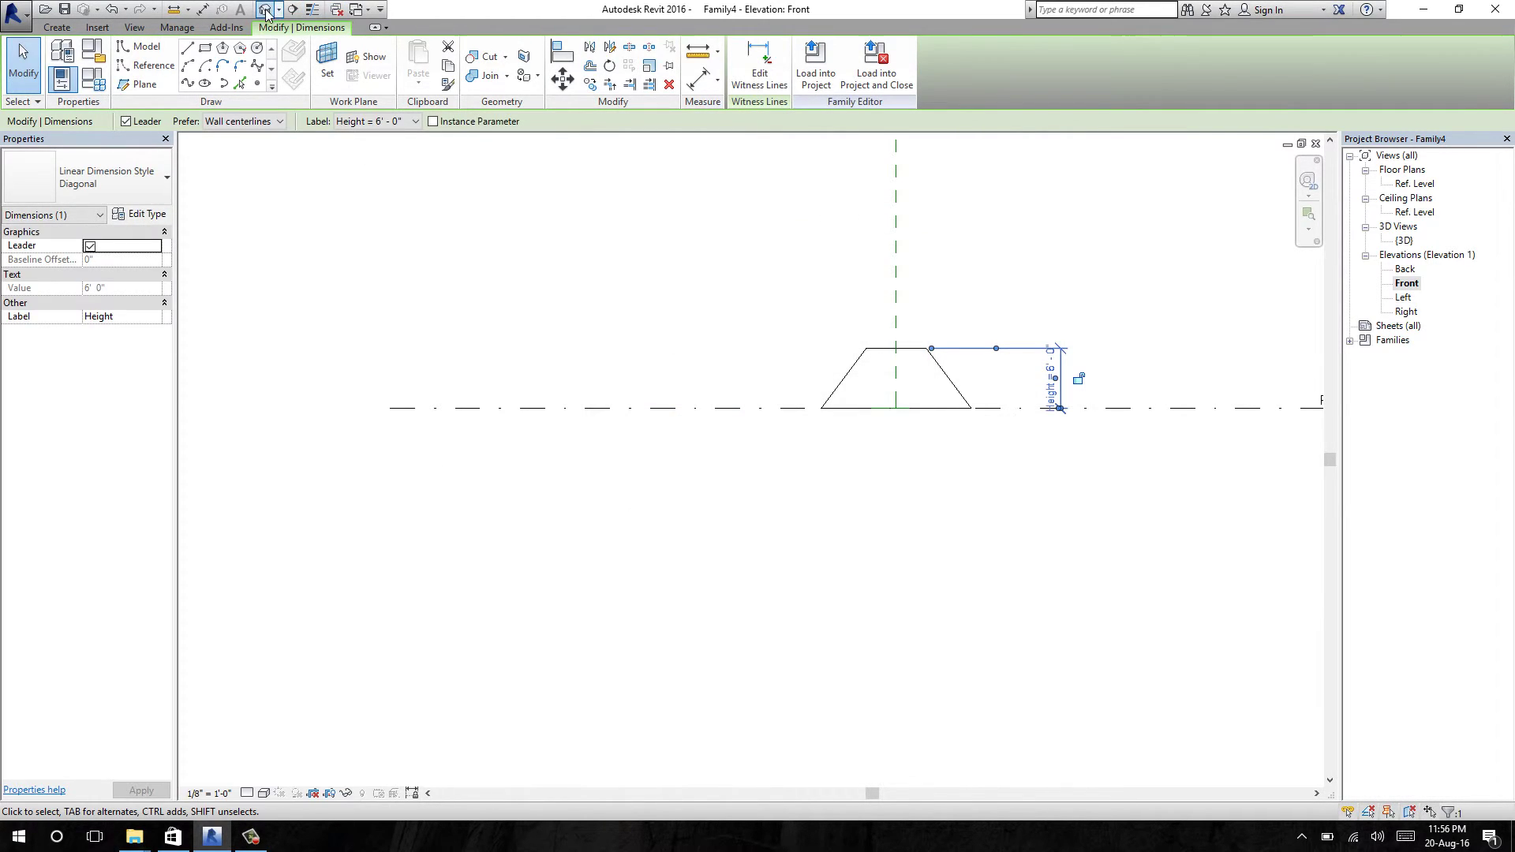
left_click(690, 313)
middle_click_drag(520, 287, 712, 308, "shift")
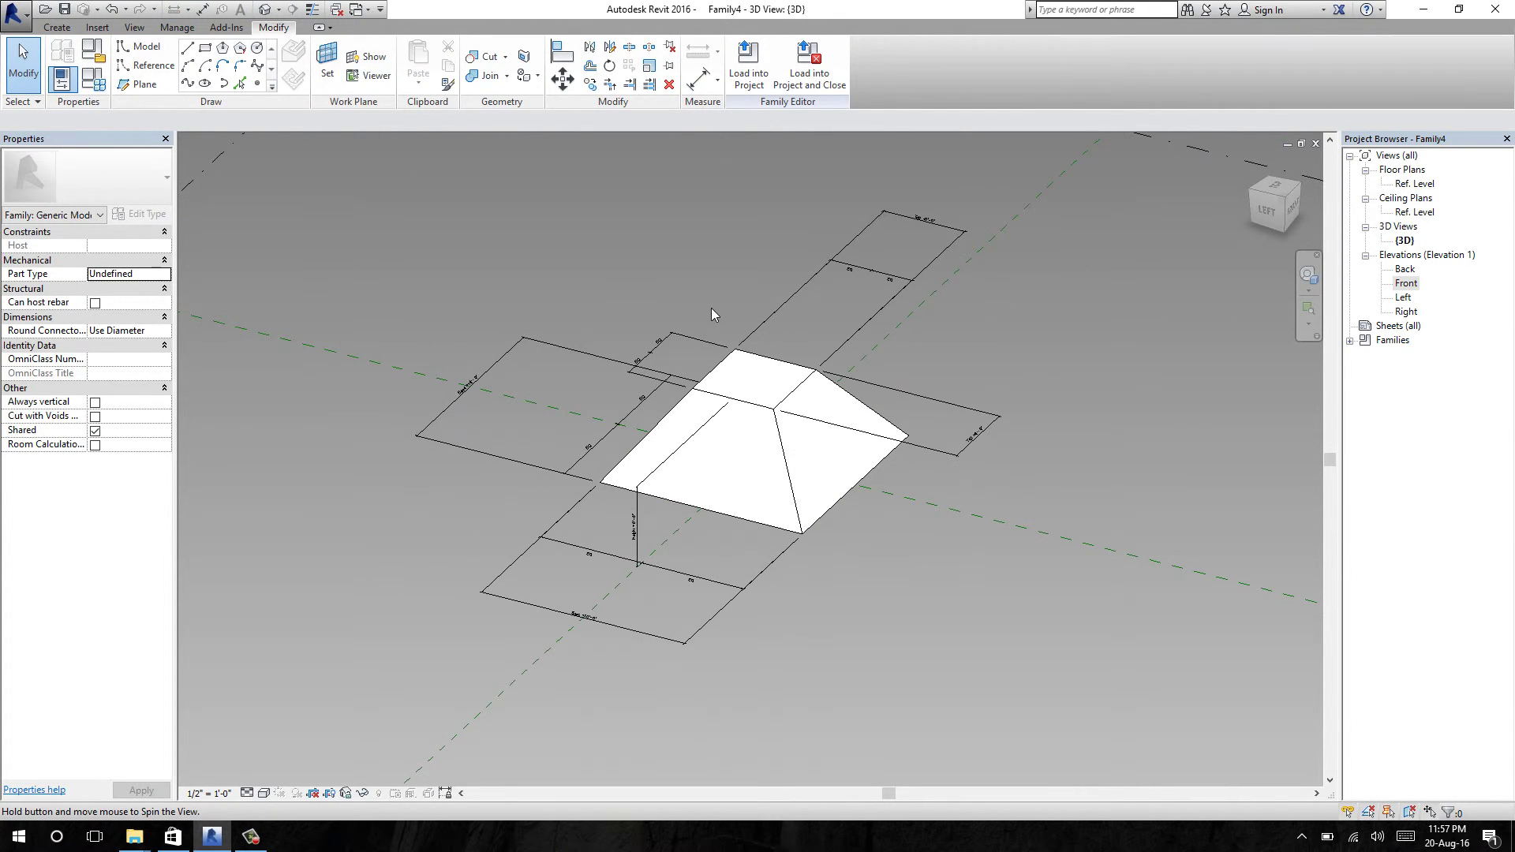
left_click(94, 79)
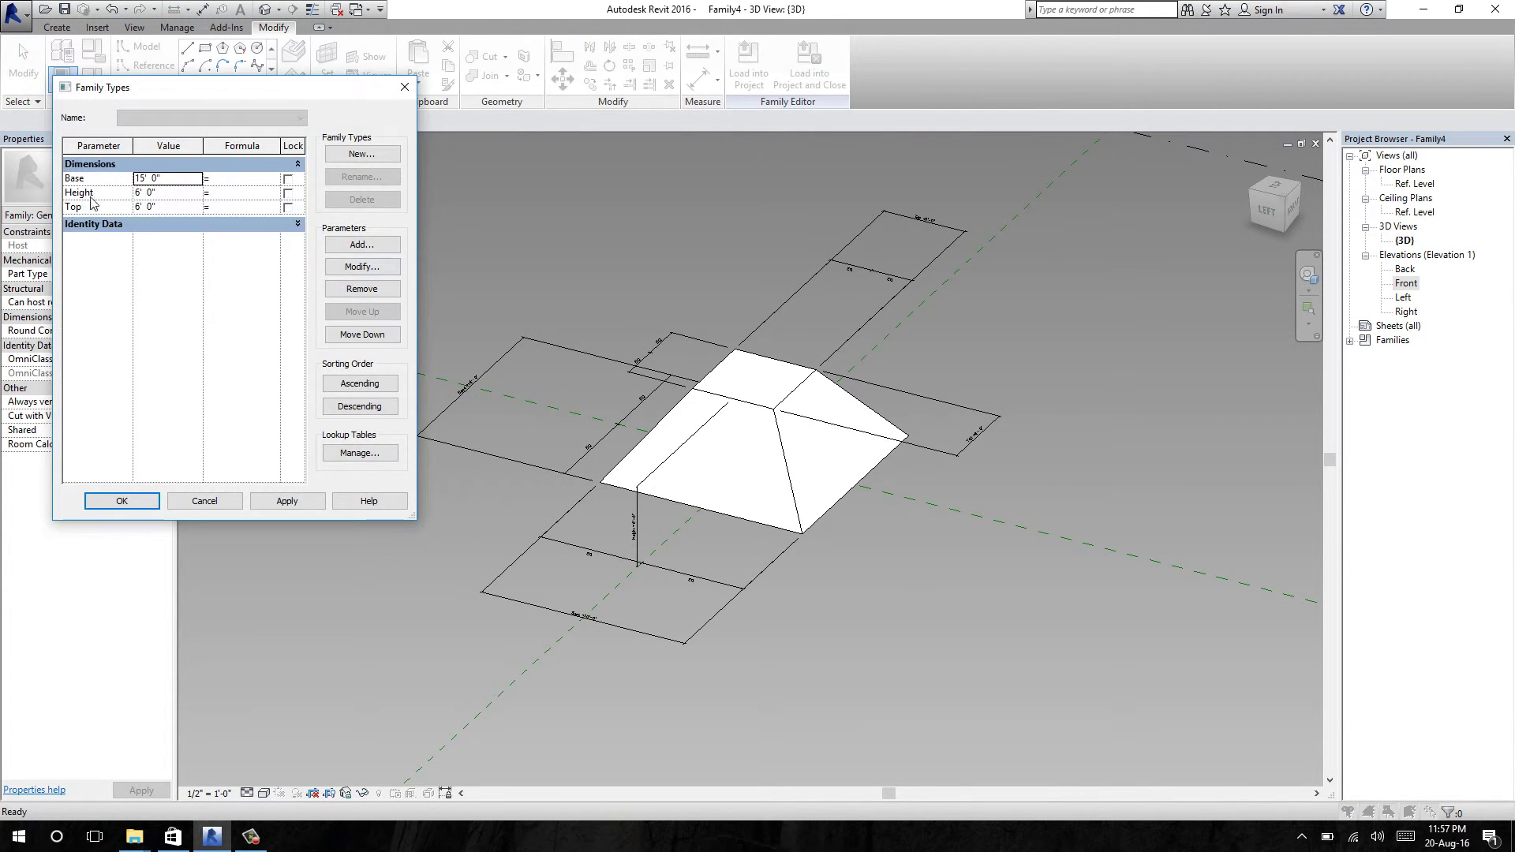
left_click(178, 199)
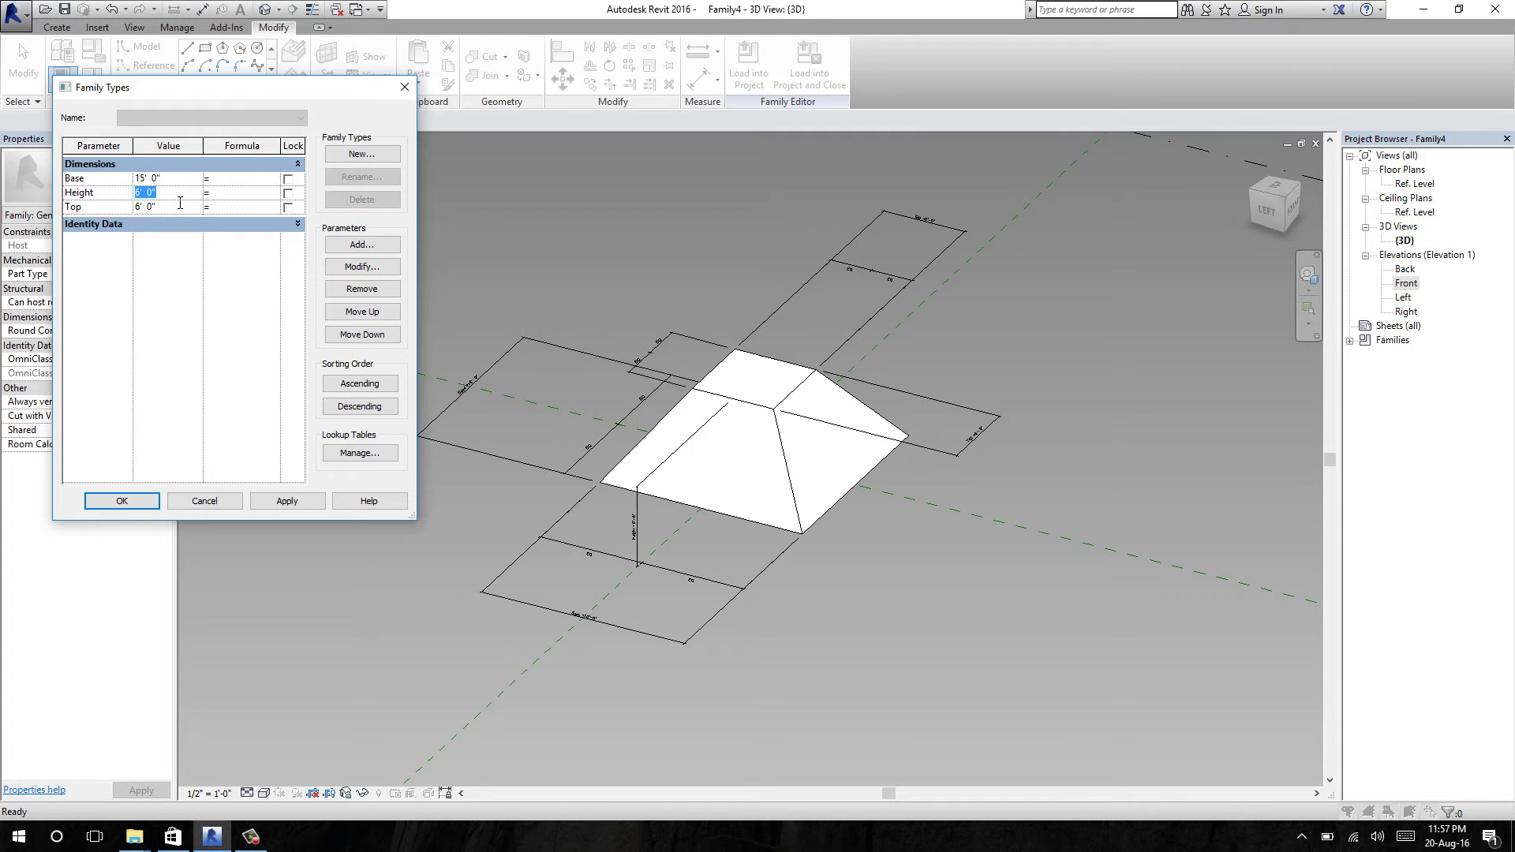
type("8")
left_click(287, 501)
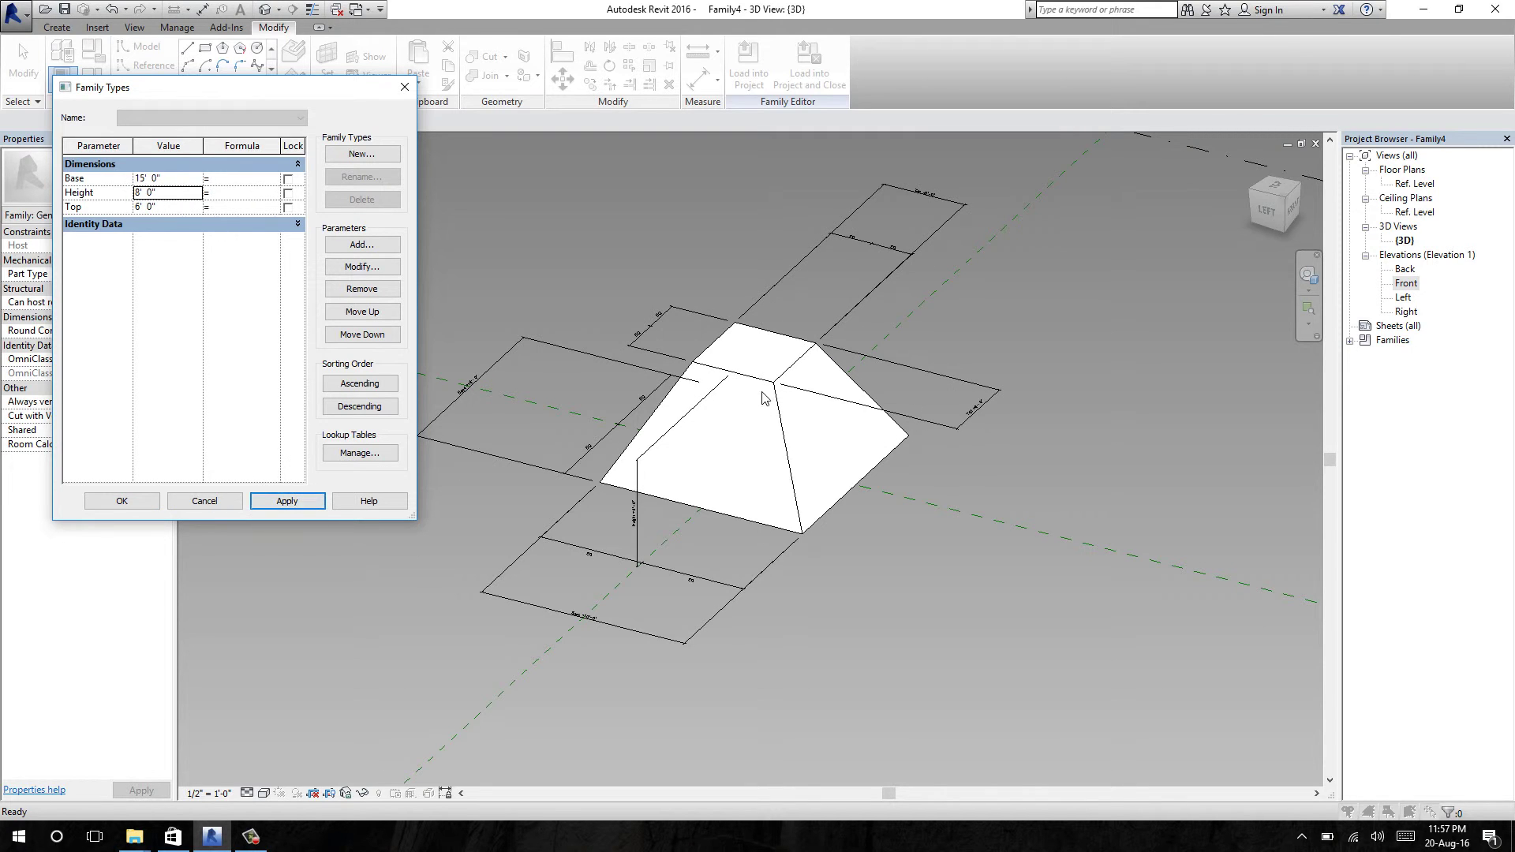
Step: Test the Top parameter at 4' 0" and reduce it to 2' 0", applying each value
left_click(184, 208)
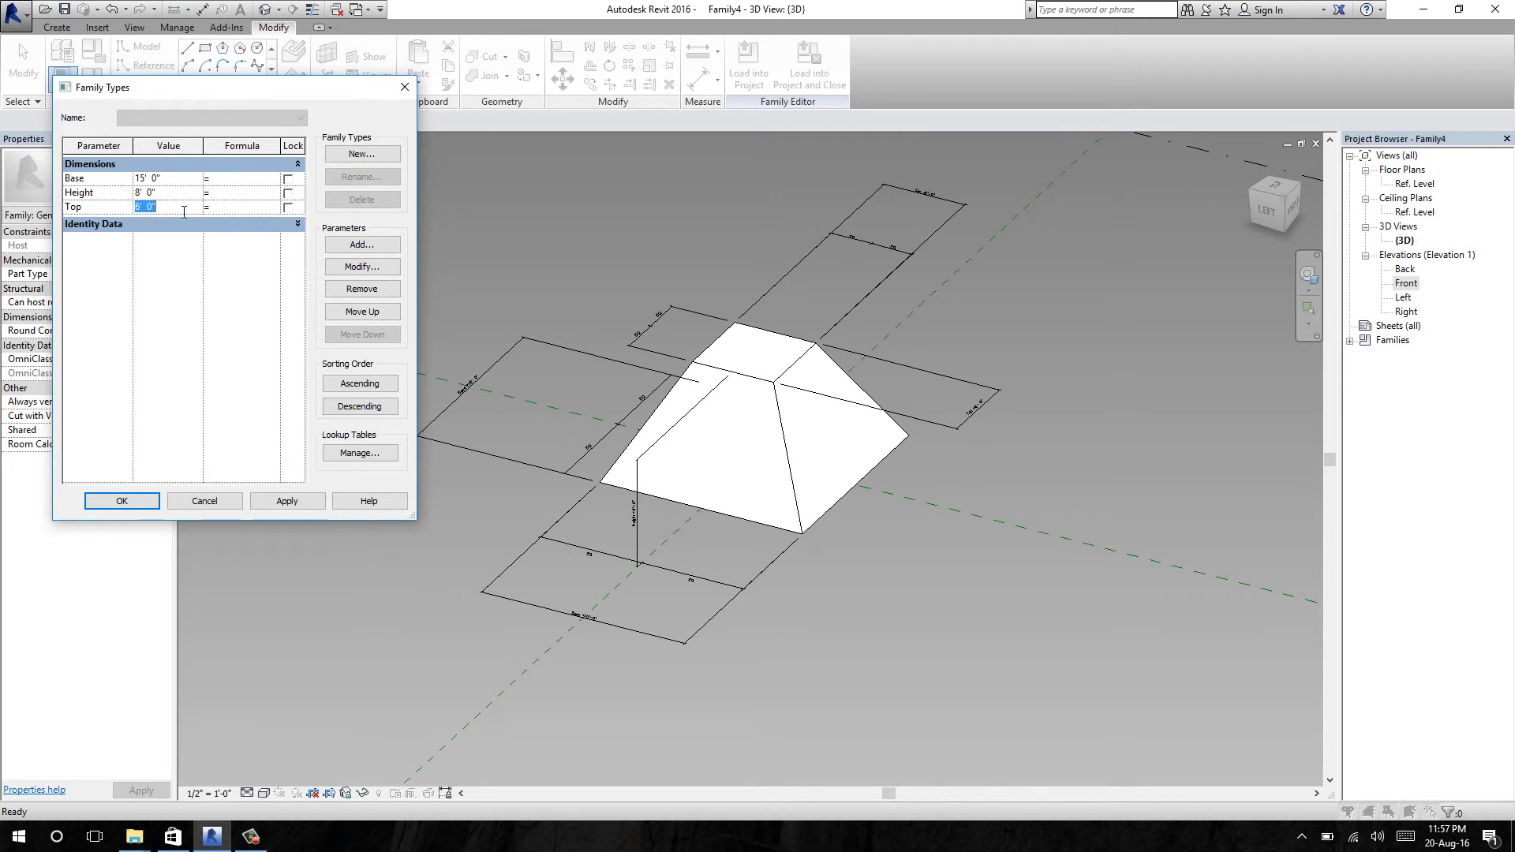
left_click(302, 507)
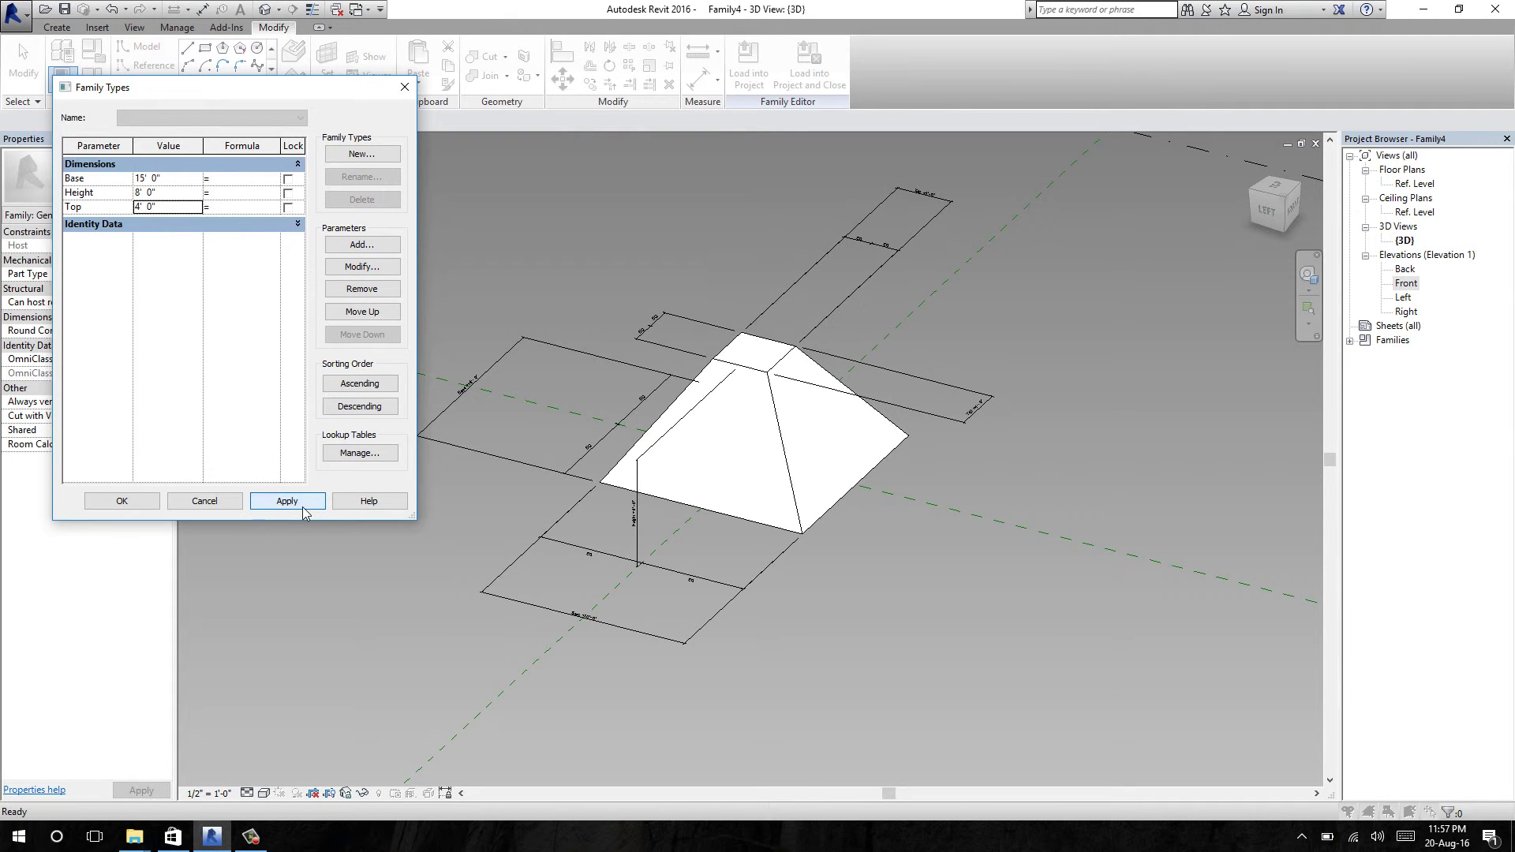
left_click(187, 212)
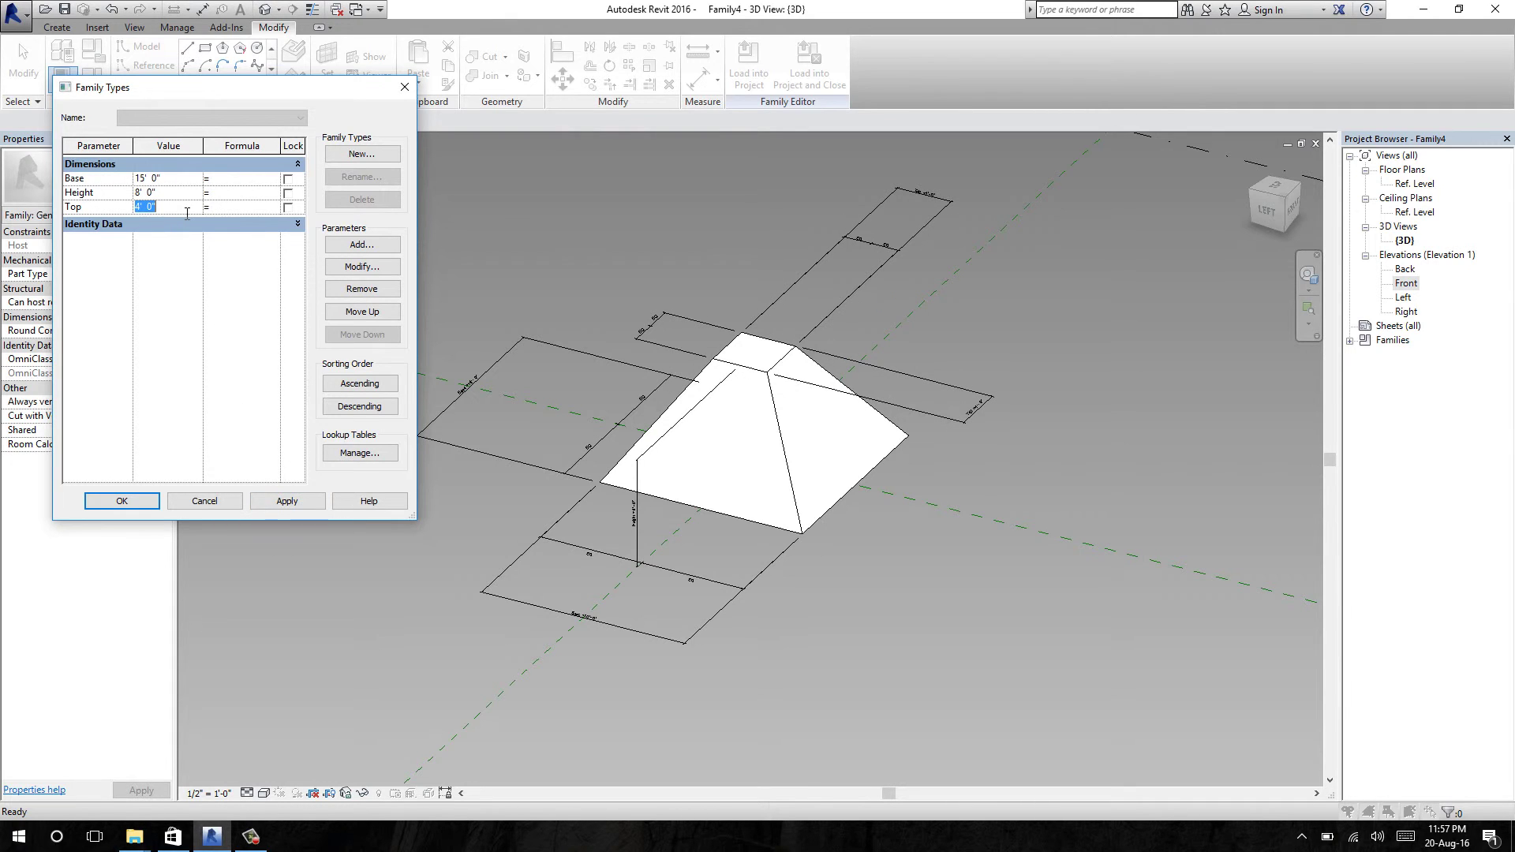
left_click(274, 502)
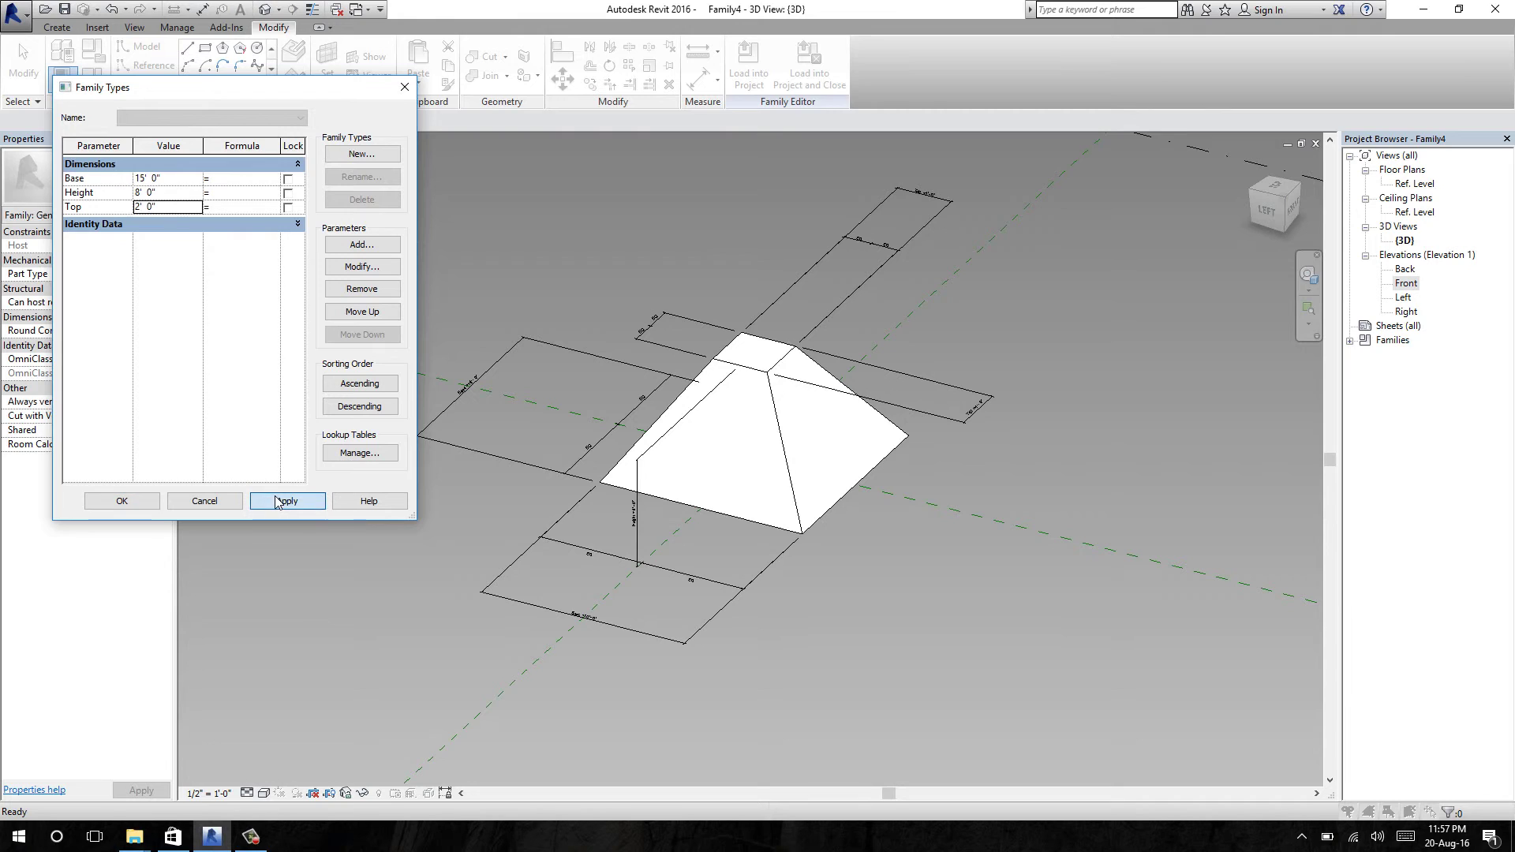
Step: Set the Height parameter to 6' 0" and Base to 18' 0", applying each value, and close Family Types
left_click(192, 194)
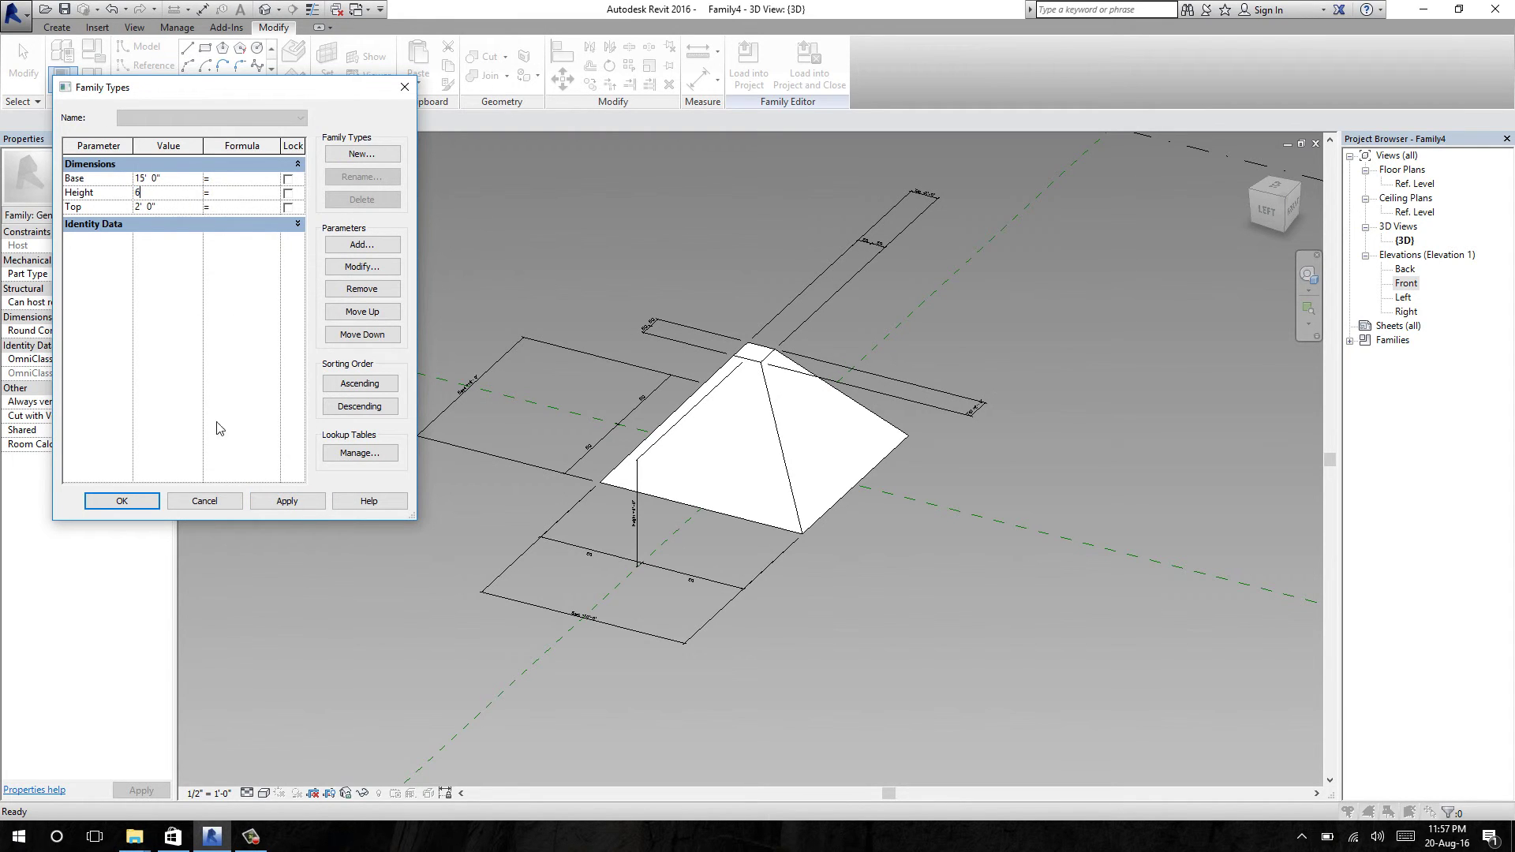
left_click(284, 501)
left_click(199, 193)
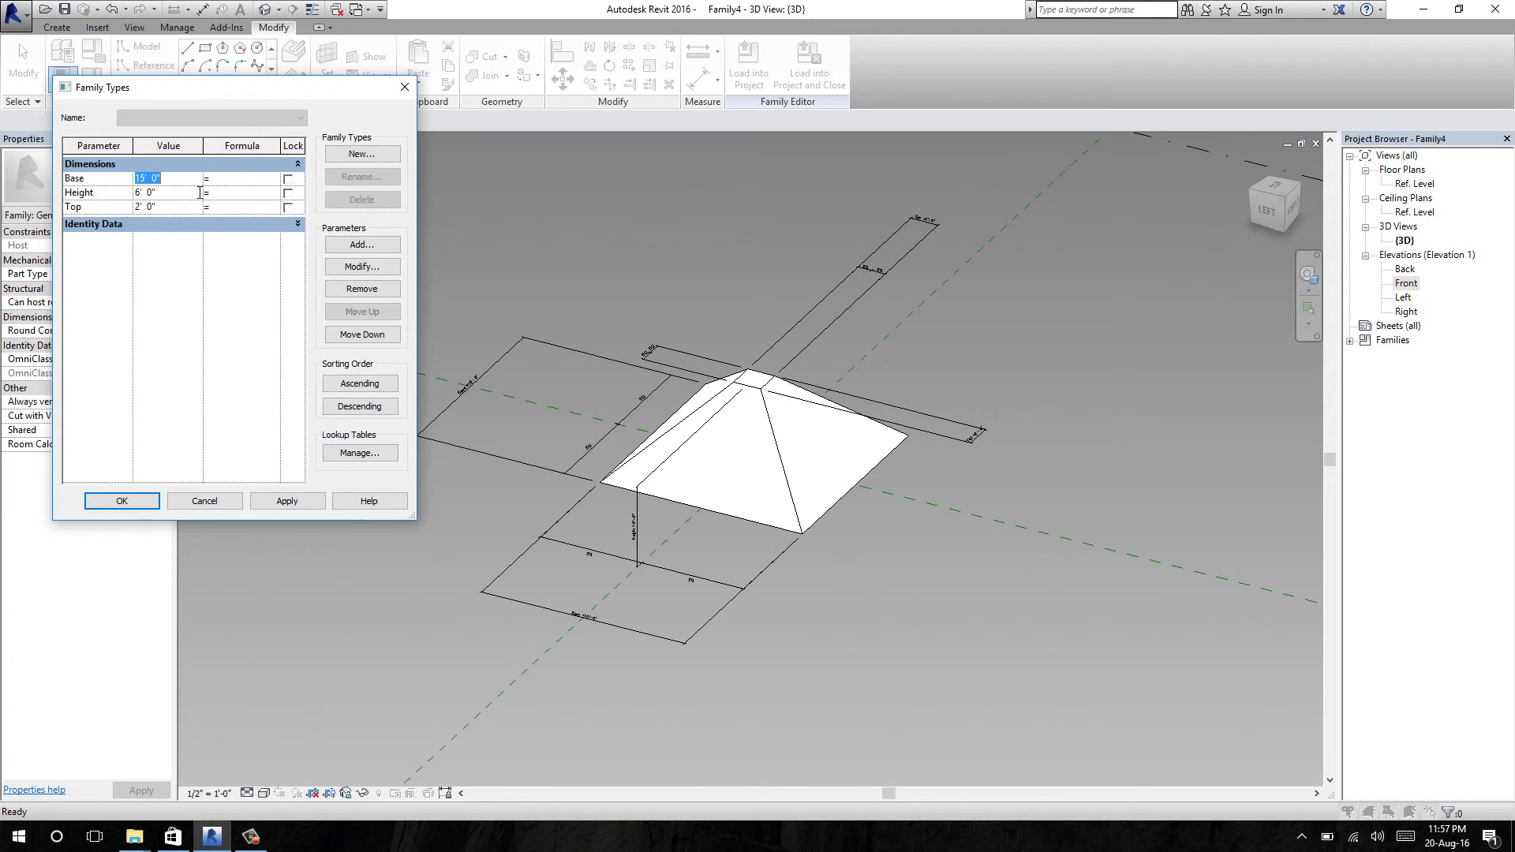
left_click(286, 502)
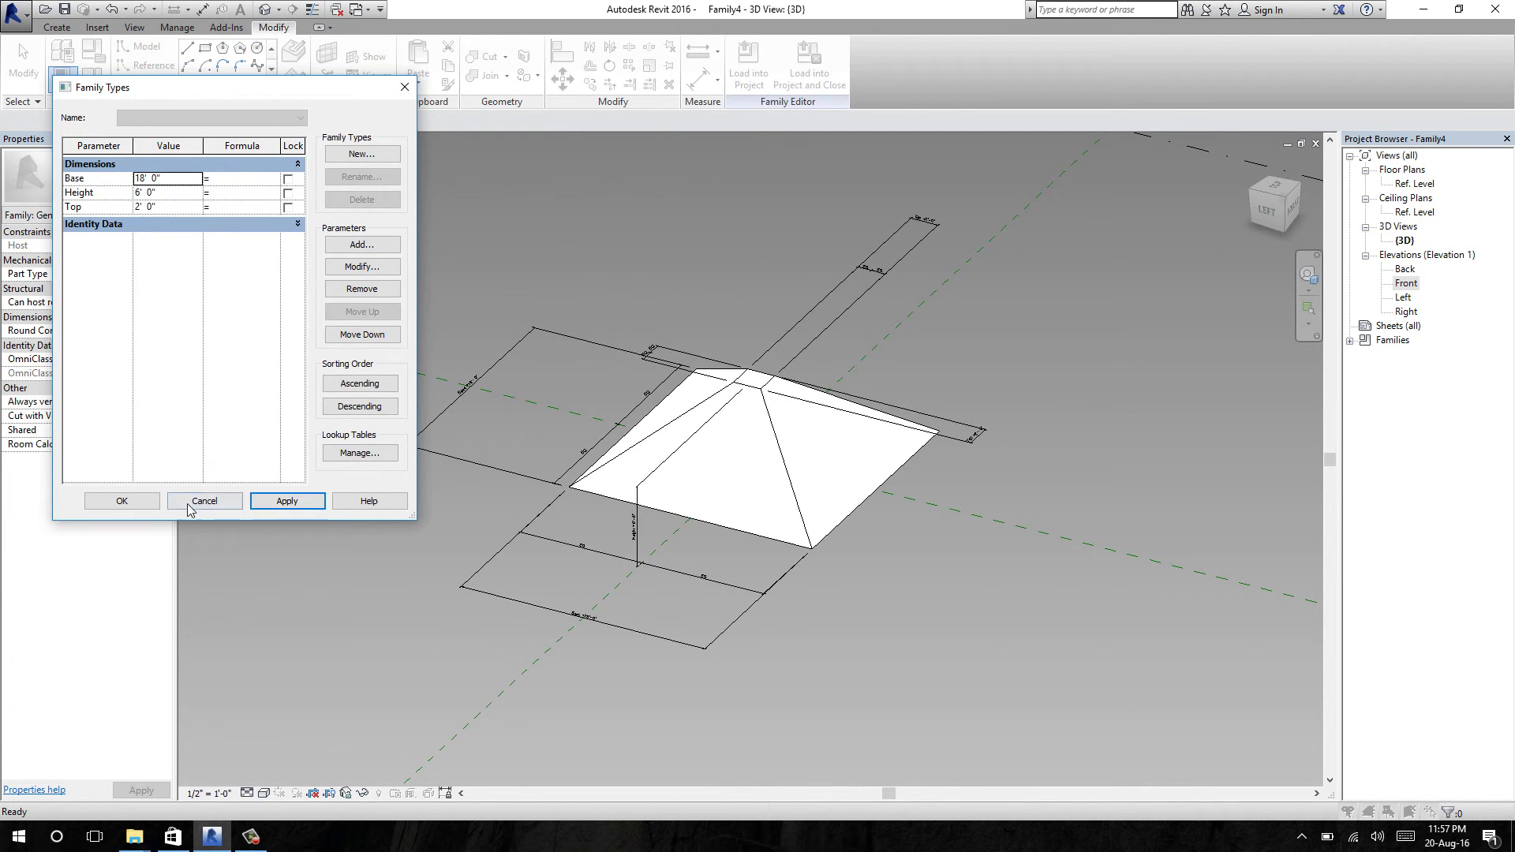
left_click(125, 504)
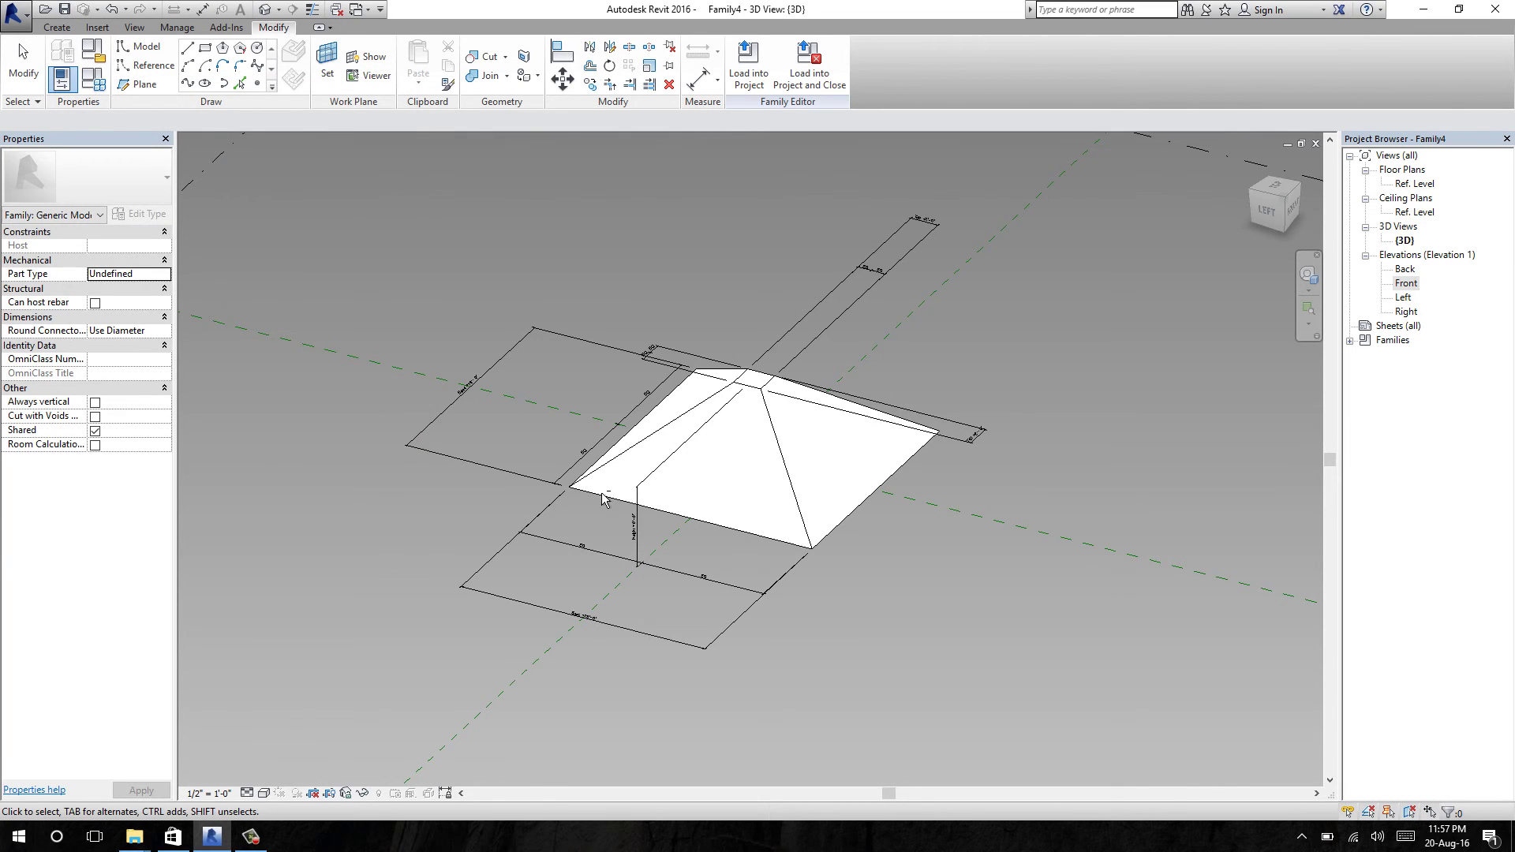
Step: Examine the resized tapered form and its Base, Top and Height dimensions in 3D from the left and back sides
middle_click_drag(606, 501, 462, 430, "shift")
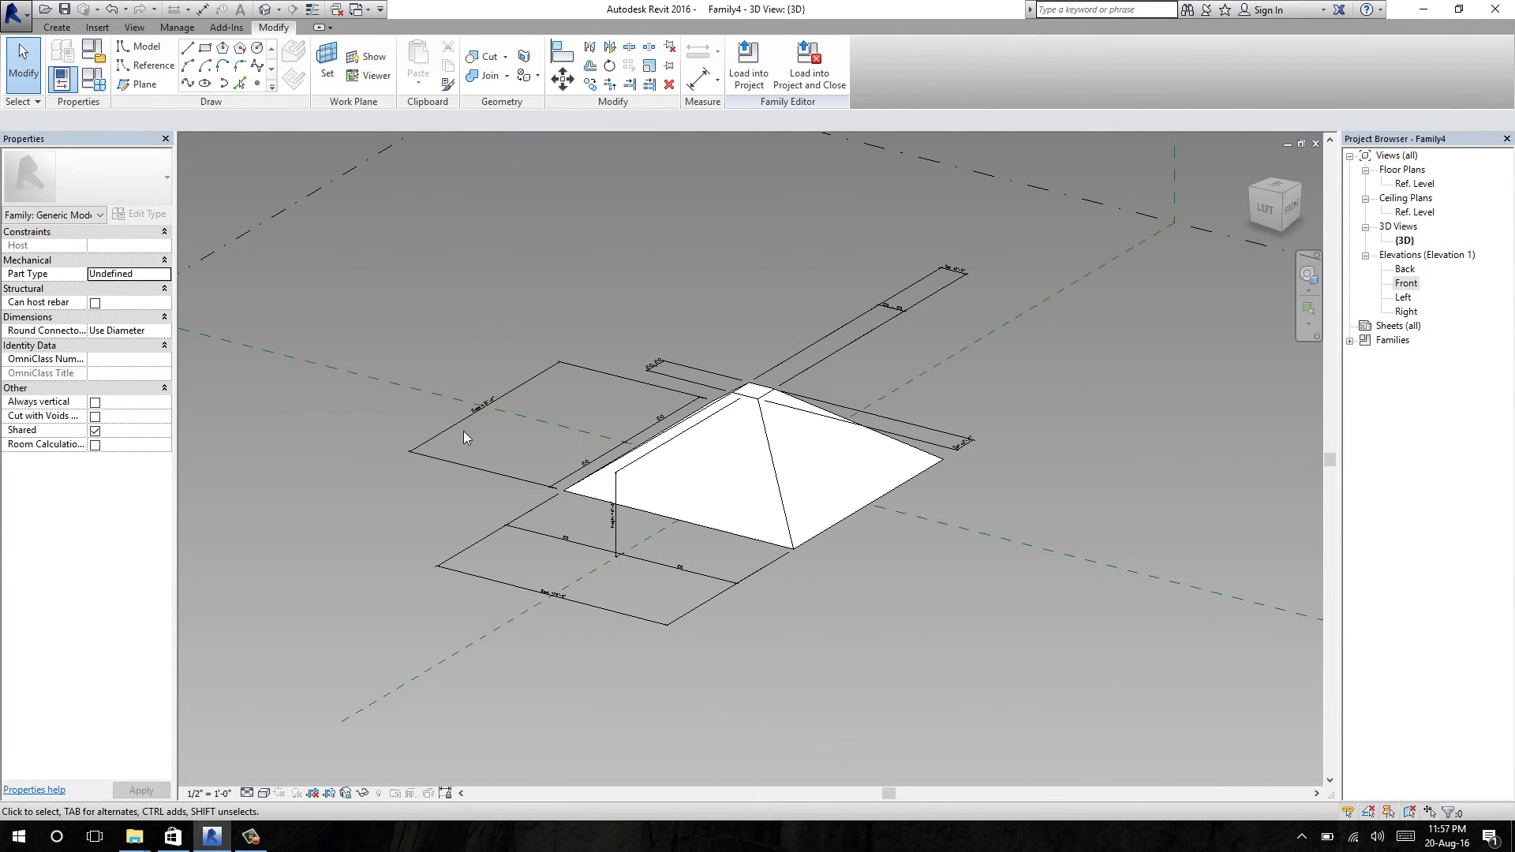
scroll(439, 247, "up", 3)
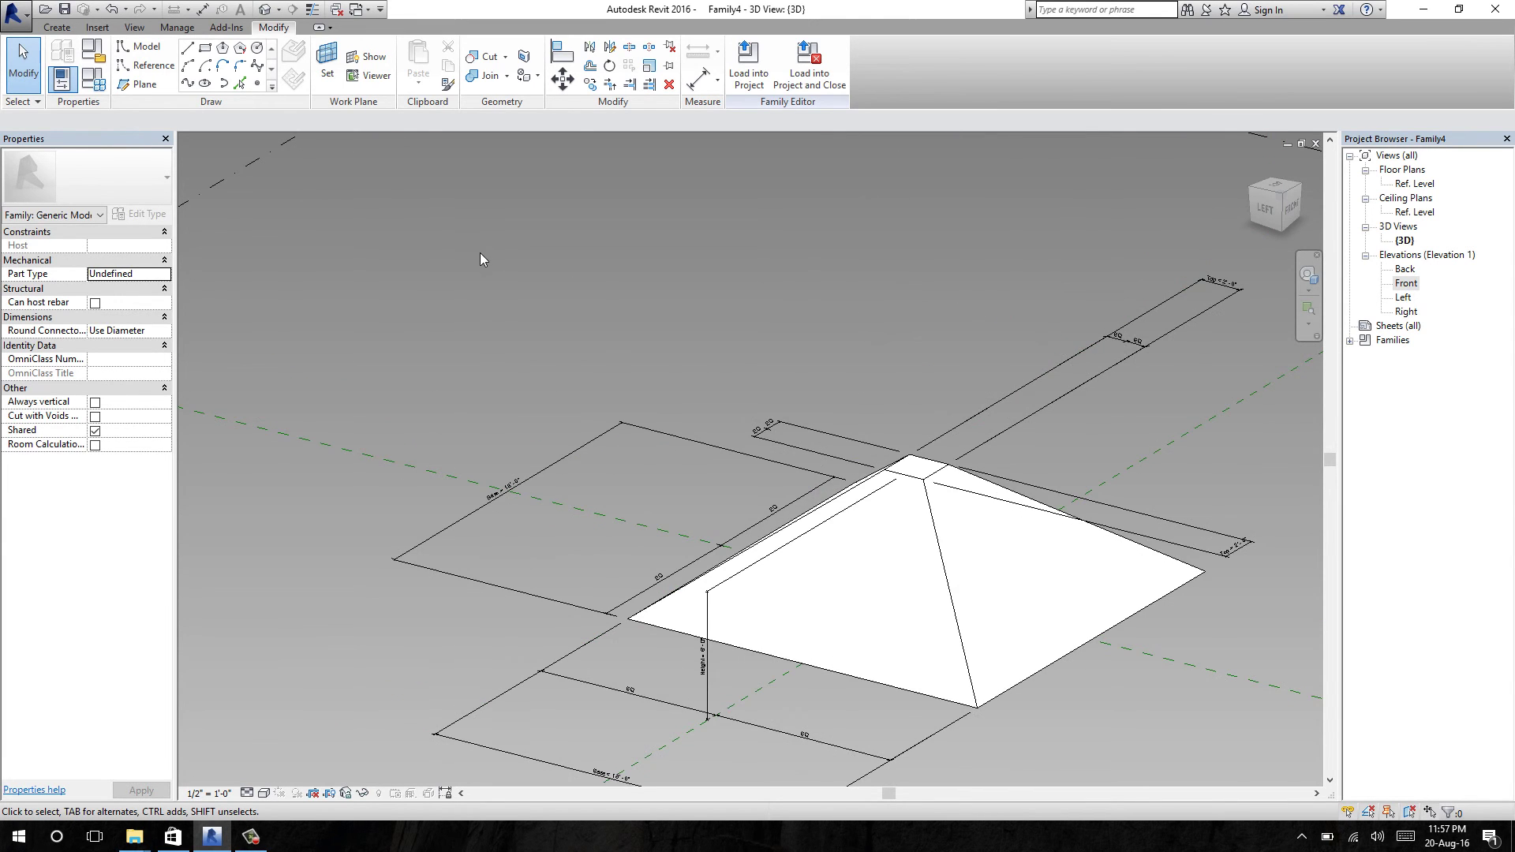
scroll(489, 258, "down", 5)
middle_click_drag(502, 263, 834, 312, "shift")
scroll(764, 313, "up", 2)
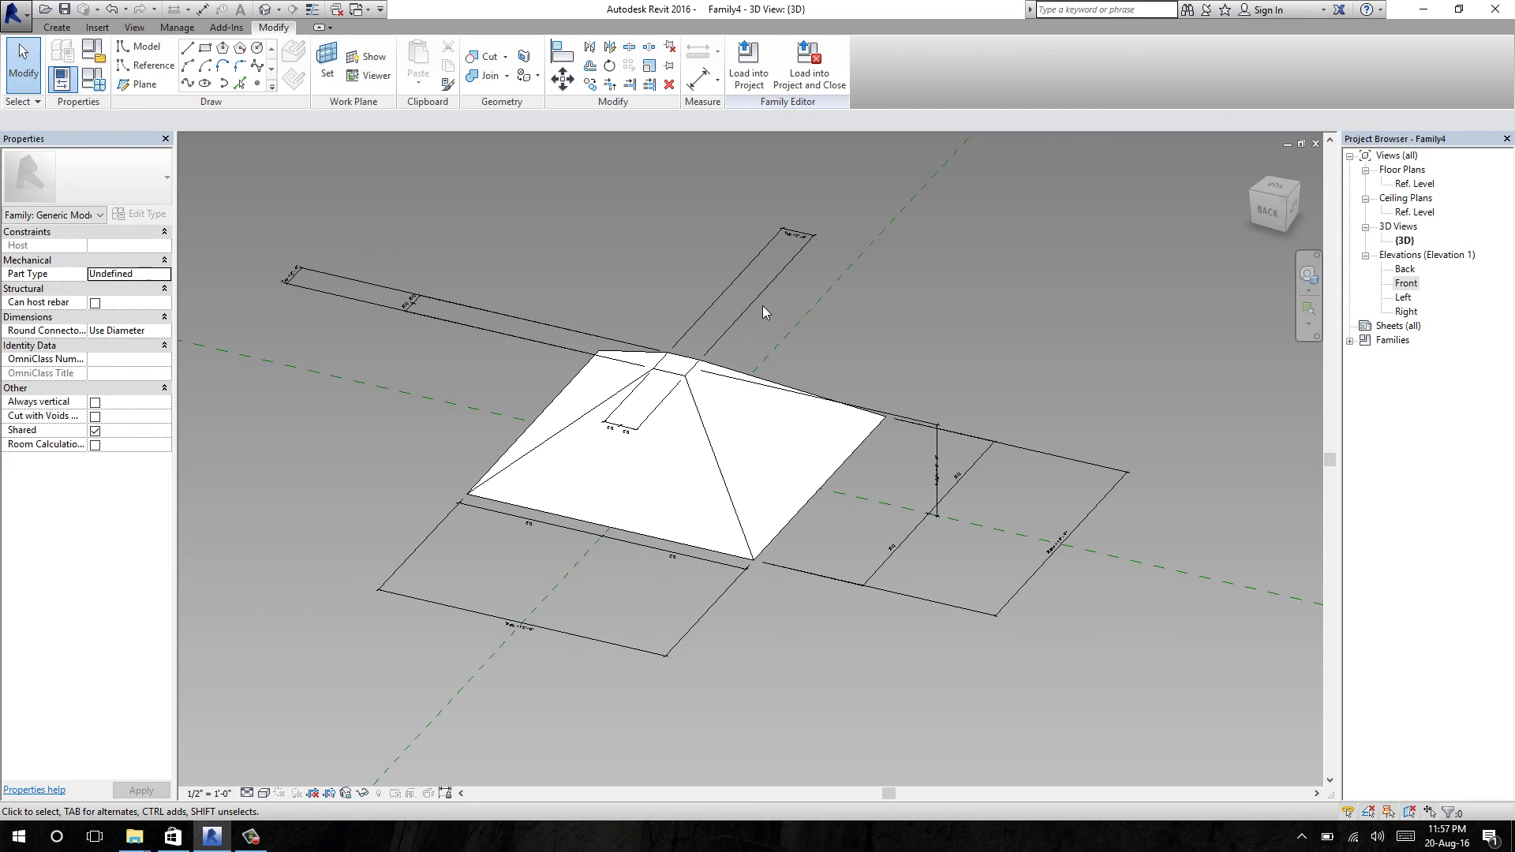